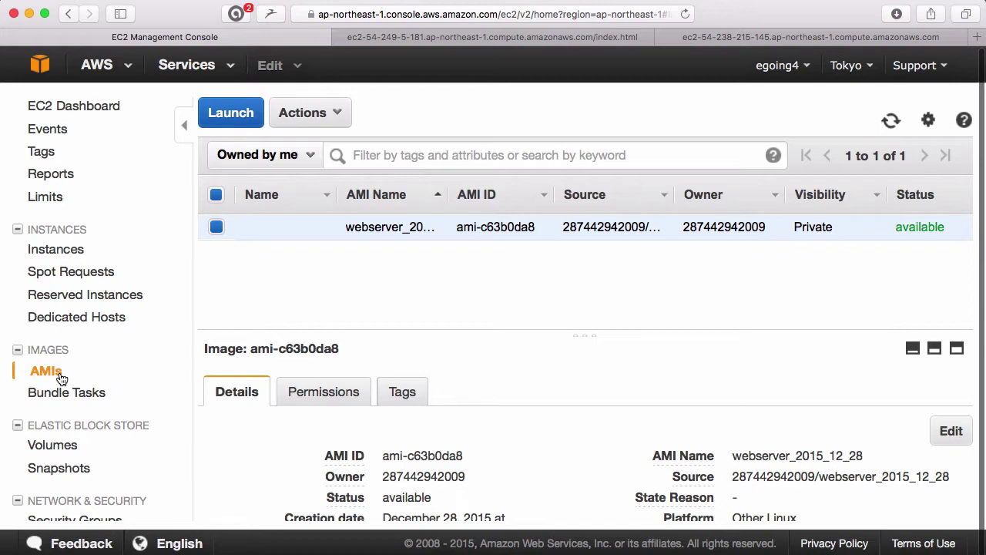
- Start a new EC2 instance launch from Instances and browse the Quick Start AMI list
{"action": "left_click", "coordinate": [57, 255]}
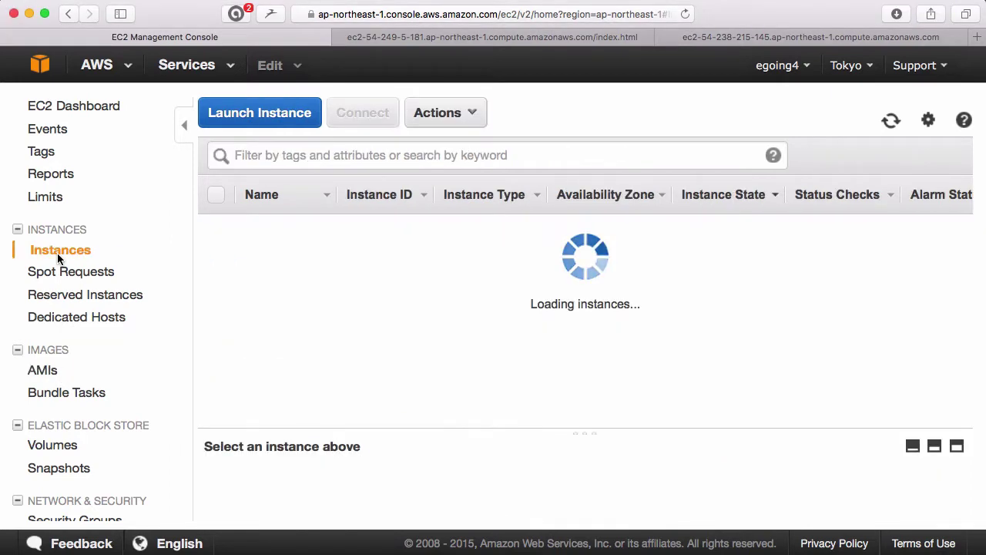
{"action": "left_click", "coordinate": [275, 126]}
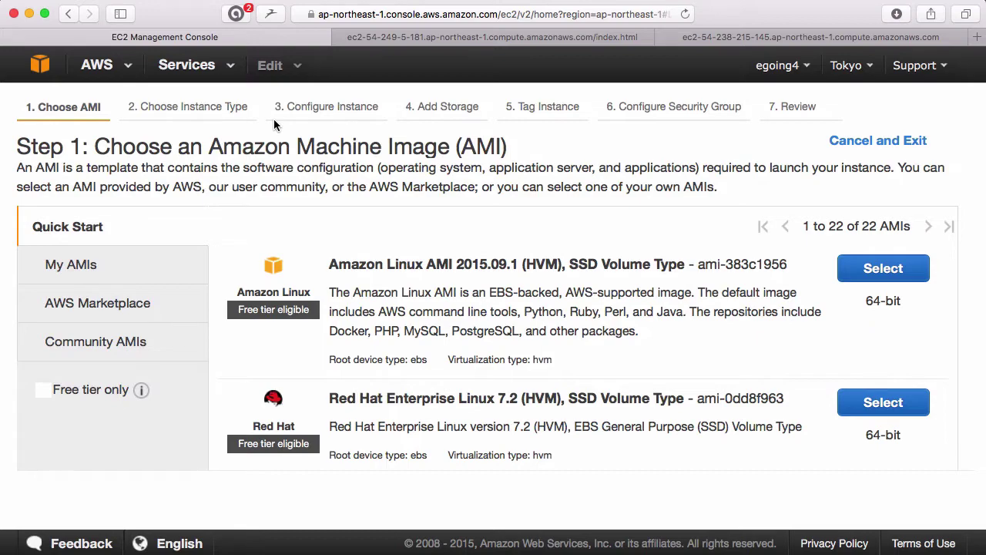
{"action": "scroll", "coordinate": [354, 306], "scroll_direction": "down", "scroll_amount": 5}
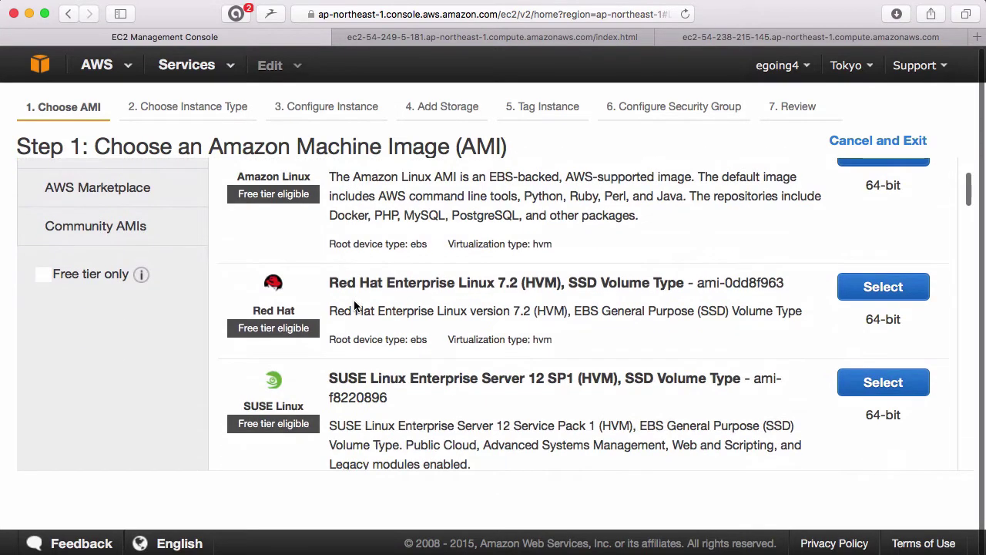
{"action": "scroll", "coordinate": [353, 299], "scroll_direction": "up", "scroll_amount": 5}
{"action": "scroll", "coordinate": [405, 350], "scroll_direction": "down", "scroll_amount": 2}
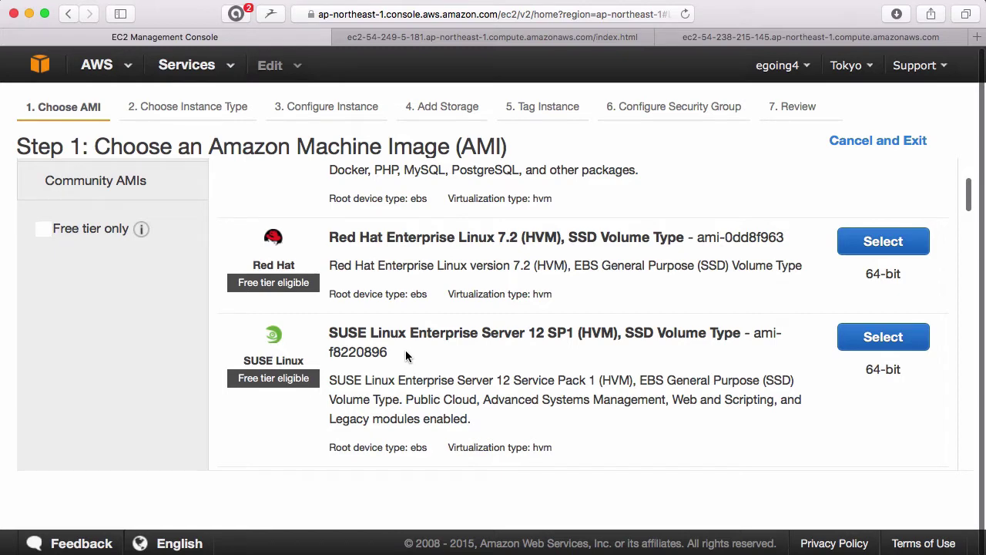
{"action": "scroll", "coordinate": [405, 350], "scroll_direction": "up", "scroll_amount": 5}
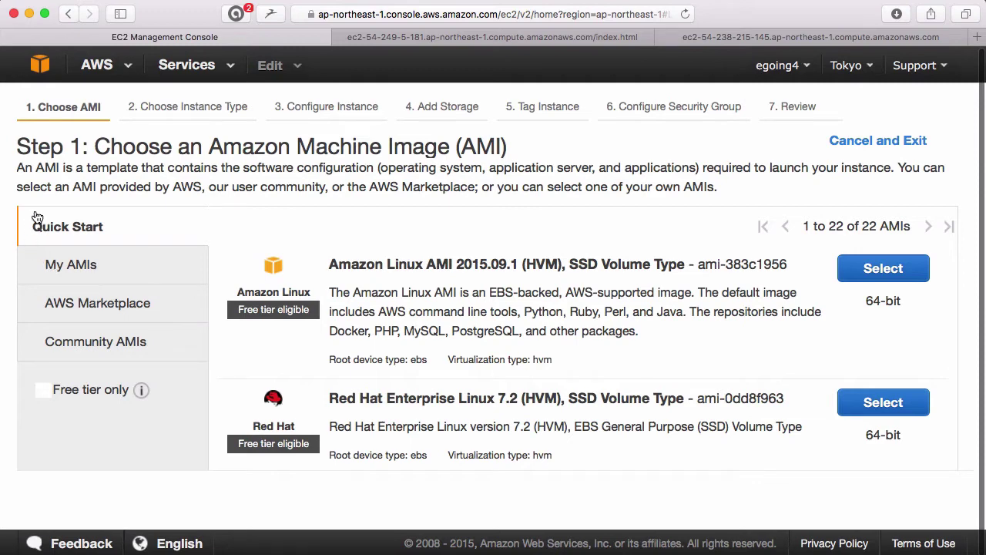
- Browse the My AMIs, Community AMIs and AWS Marketplace tabs, settling on the Marketplace's featured software
{"action": "left_click", "coordinate": [98, 269]}
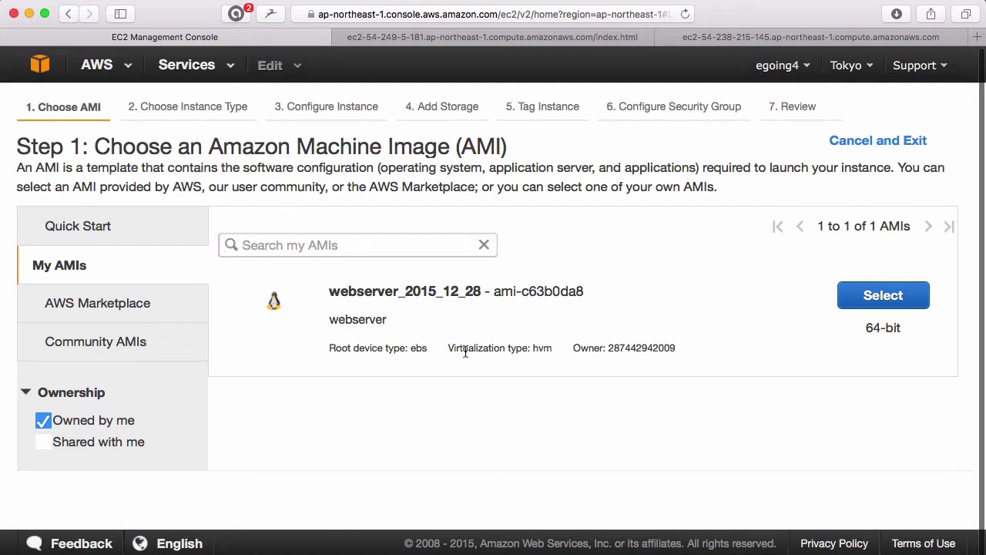
{"action": "left_click", "coordinate": [67, 307]}
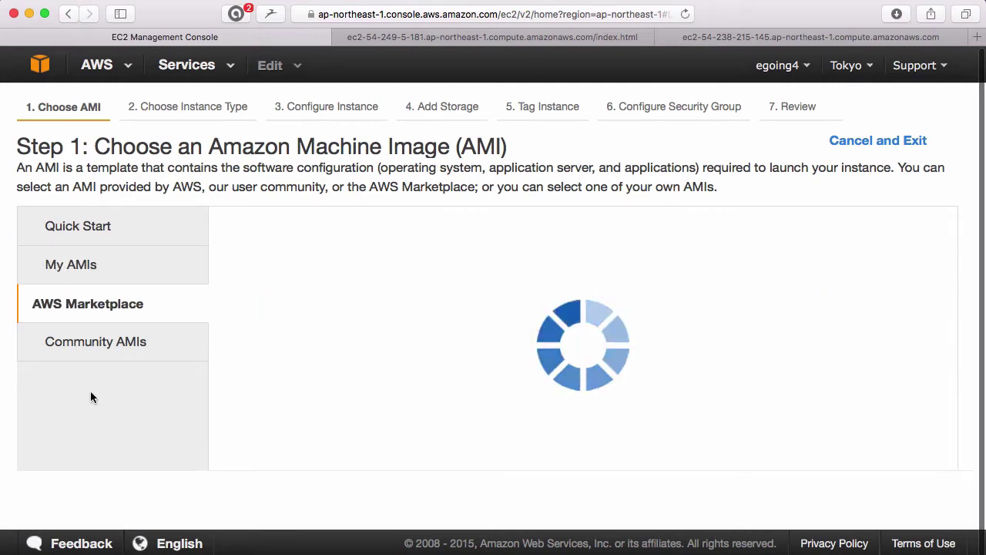
{"action": "left_click", "coordinate": [113, 348]}
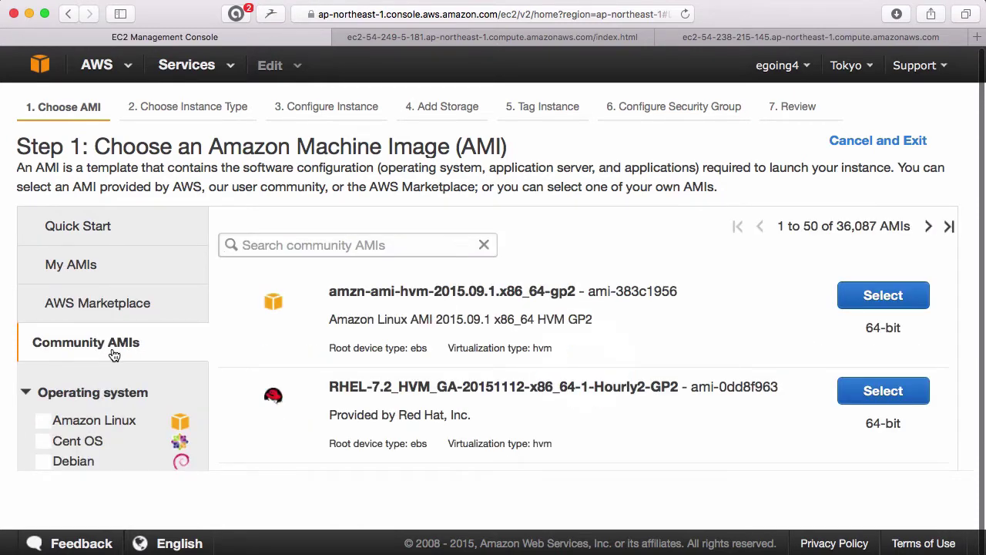
{"action": "left_click", "coordinate": [127, 307]}
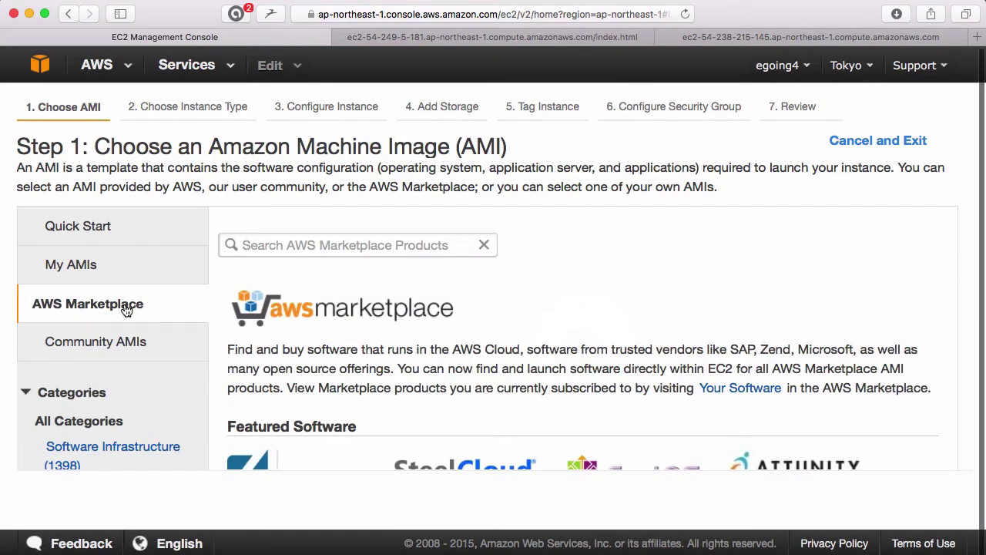
{"action": "scroll", "coordinate": [126, 368], "scroll_direction": "down", "scroll_amount": 5}
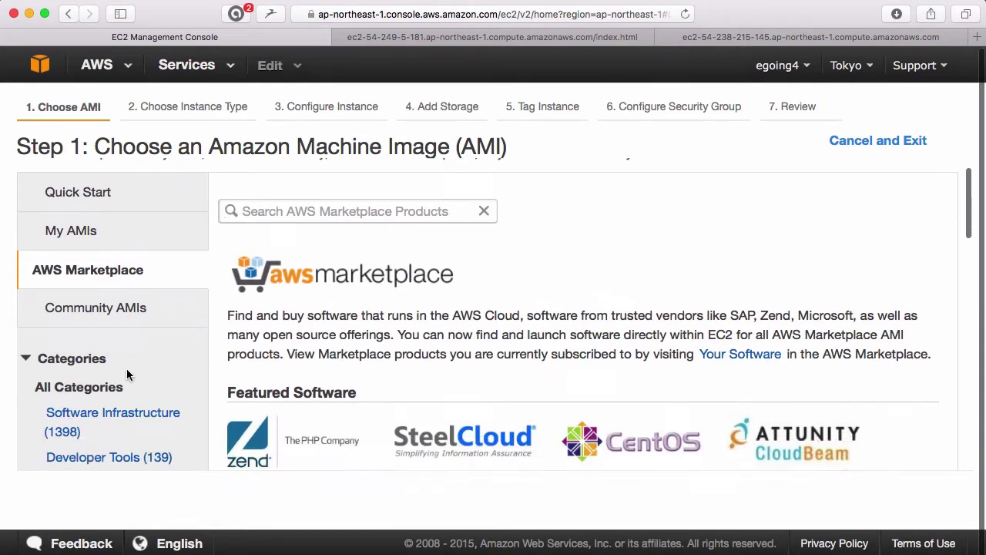
{"action": "scroll", "coordinate": [126, 368], "scroll_direction": "up", "scroll_amount": 3}
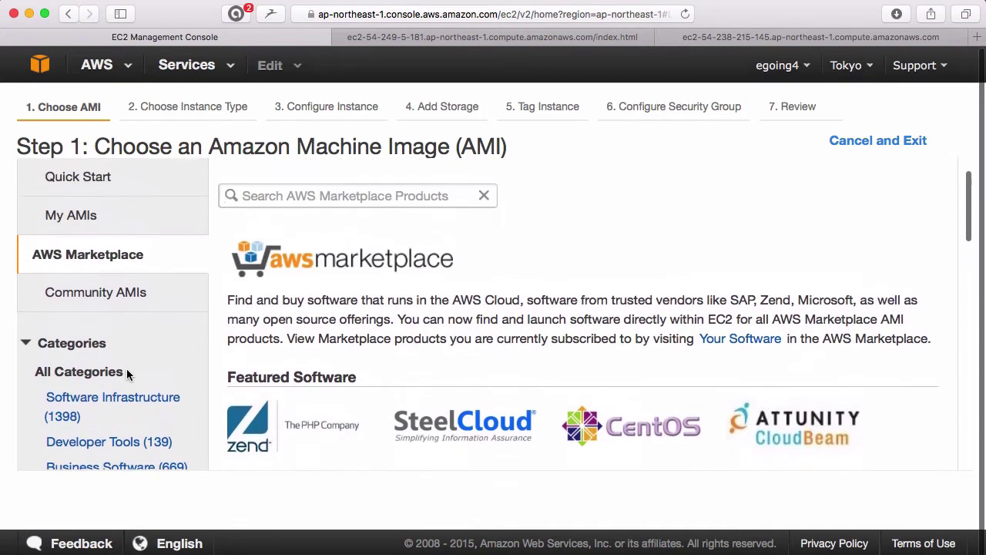
{"action": "scroll", "coordinate": [126, 368], "scroll_direction": "down", "scroll_amount": 5}
{"action": "scroll", "coordinate": [126, 375], "scroll_direction": "up", "scroll_amount": 5}
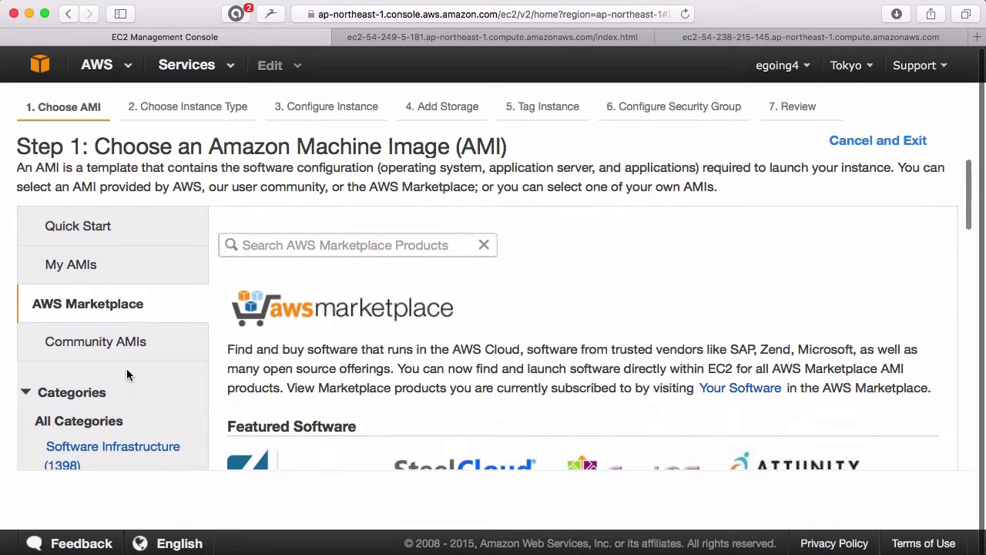
{"action": "scroll", "coordinate": [126, 368], "scroll_direction": "down", "scroll_amount": 3}
{"action": "scroll", "coordinate": [386, 263], "scroll_direction": "up", "scroll_amount": 3}
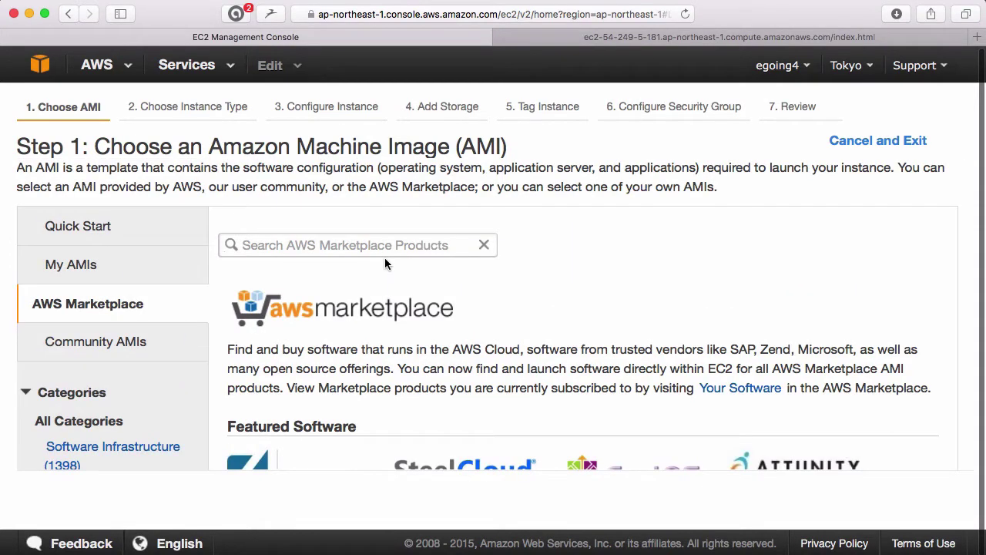
- In the second browser tab, run a Google search for 'aws marketplace'
{"action": "left_click", "coordinate": [605, 37]}
{"action": "left_click", "coordinate": [595, 22]}
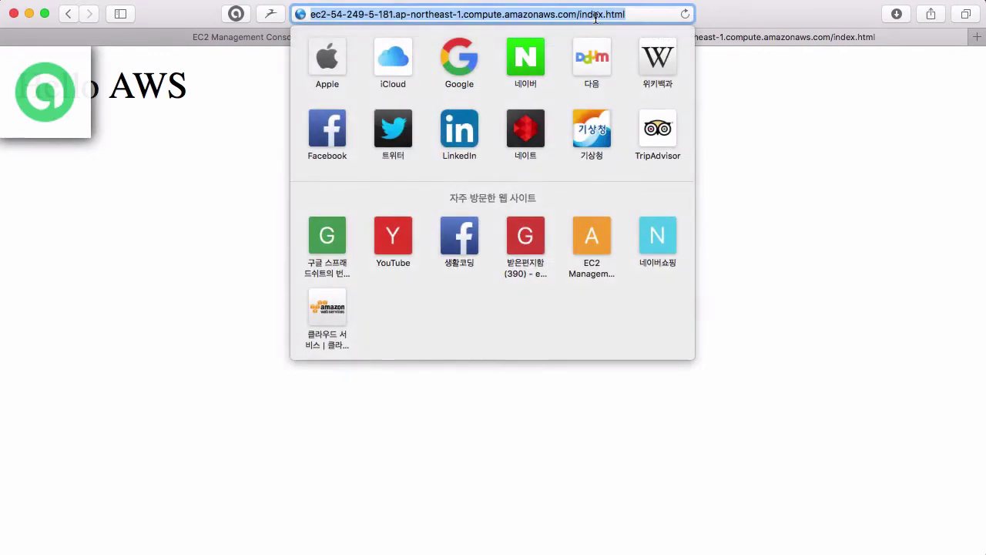
{"action": "type", "text": "amazon"}
{"action": "key", "text": "BackSpace"}
{"action": "key", "text": "BackSpace"}
{"action": "key", "text": "BackSpace"}
{"action": "key", "text": "BackSpace"}
{"action": "key", "text": "BackSpace"}
{"action": "key", "text": "BackSpace"}
{"action": "key", "text": "BackSpace"}
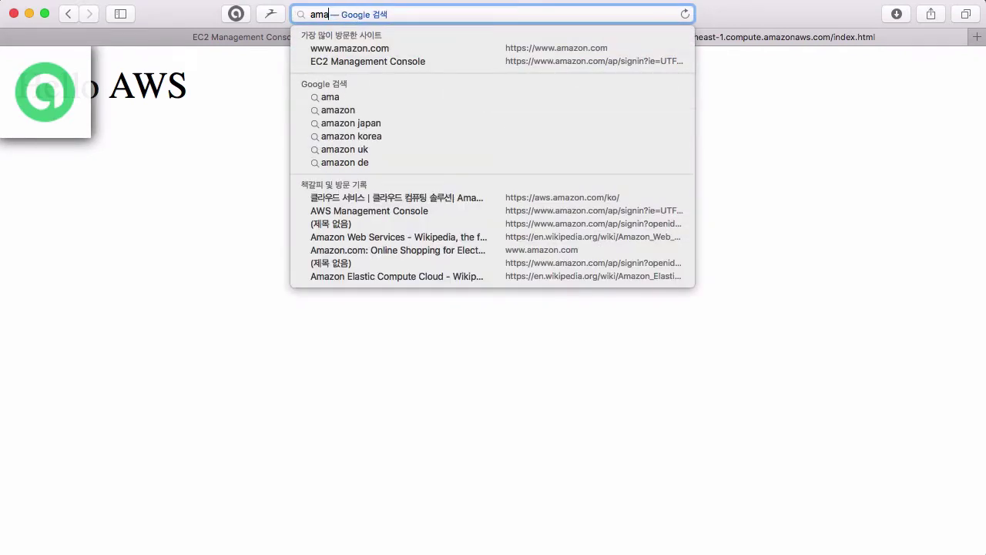
{"action": "type", "text": "aws mark"}
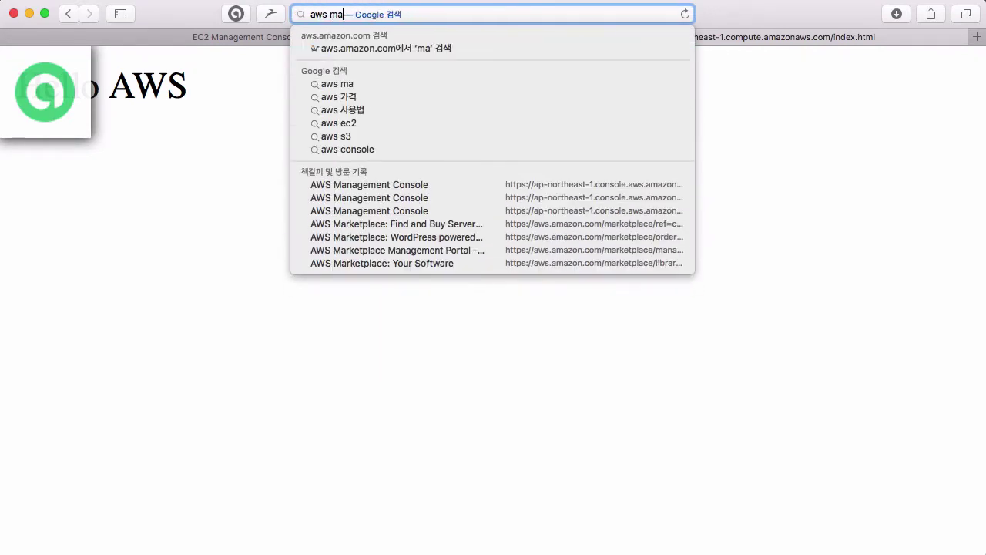
{"action": "key", "text": "BackSpace"}
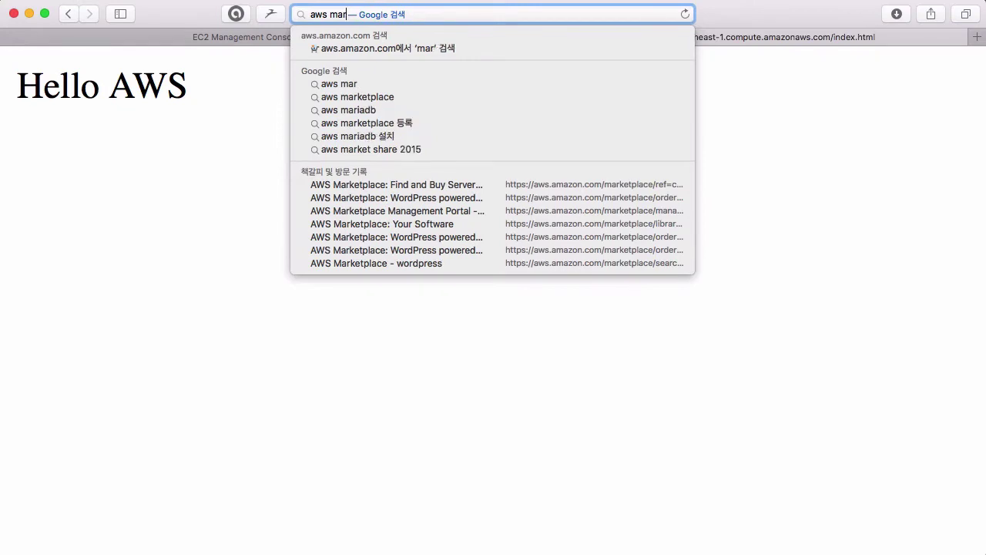
{"action": "type", "text": "ketplace"}
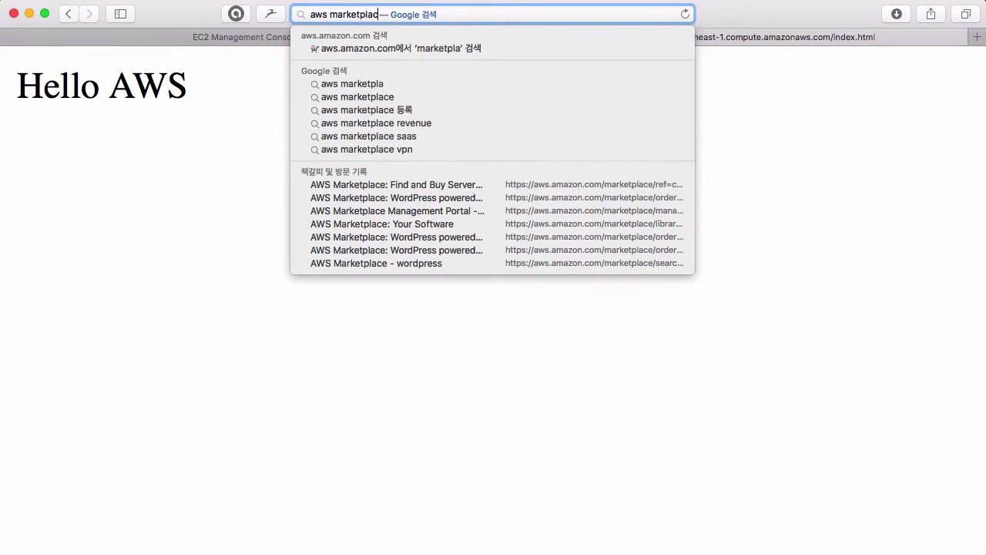
{"action": "key", "text": "Return"}
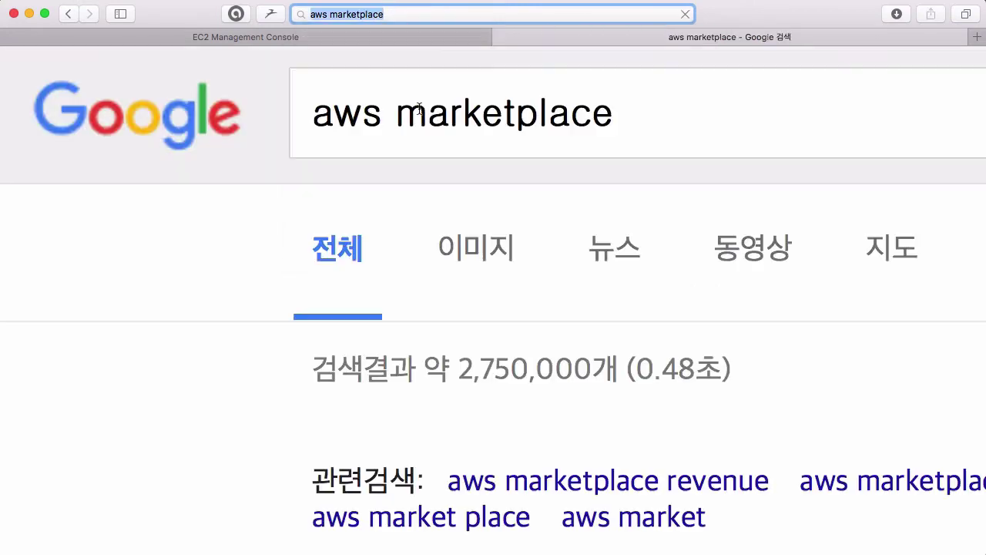
- Zoom out the search results and open the AWS Marketplace result
{"action": "right_click", "coordinate": [461, 359]}
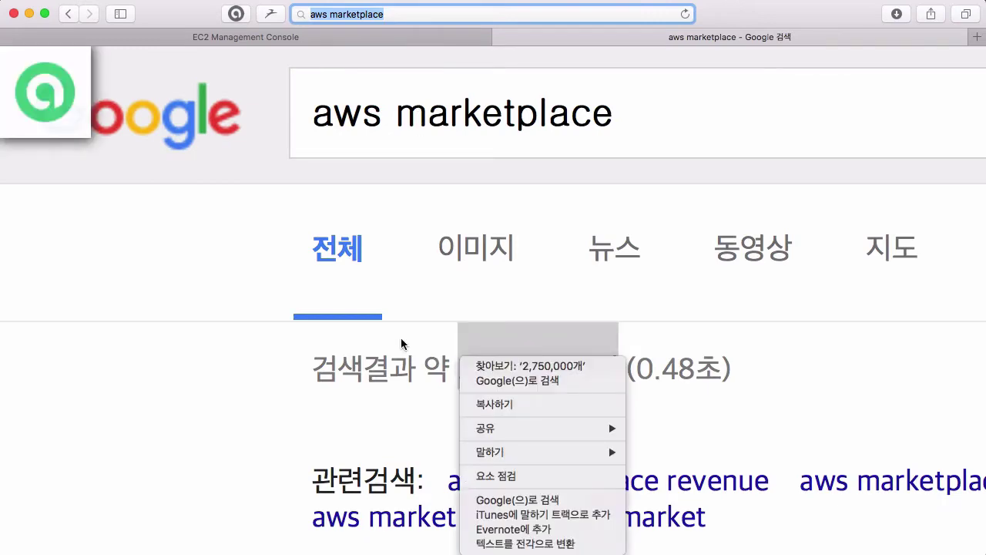
{"action": "key", "text": "Escape"}
{"action": "type", "text": "—"}
{"action": "key", "text": "super+minus"}
{"action": "key", "text": "super+minus"}
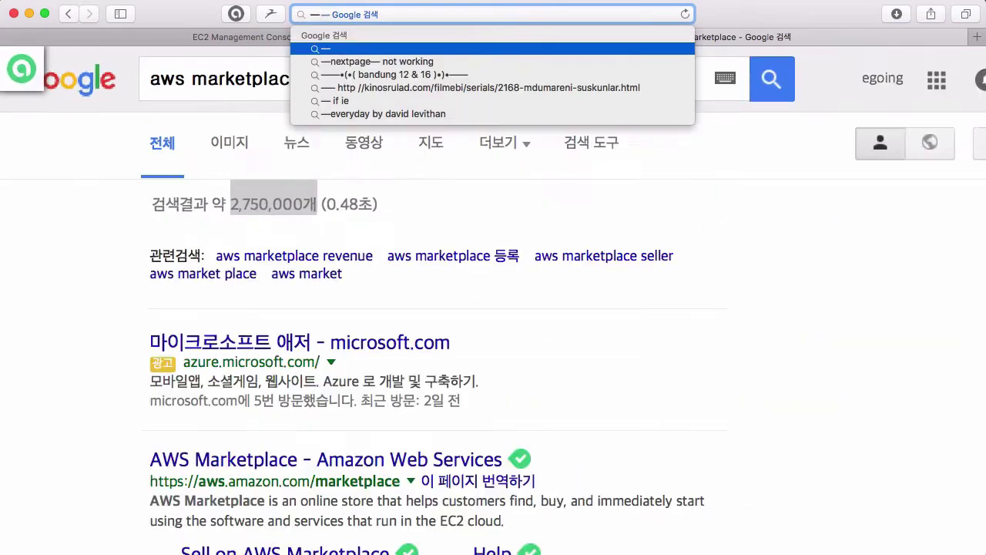
{"action": "scroll", "coordinate": [362, 424], "scroll_direction": "down", "scroll_amount": 3}
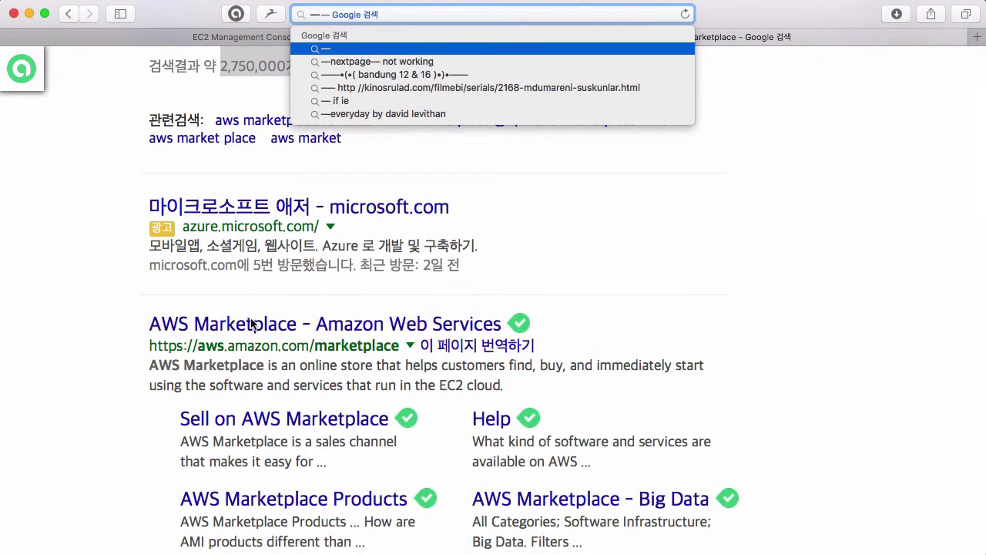
{"action": "left_click", "coordinate": [396, 278]}
{"action": "left_click", "coordinate": [380, 324]}
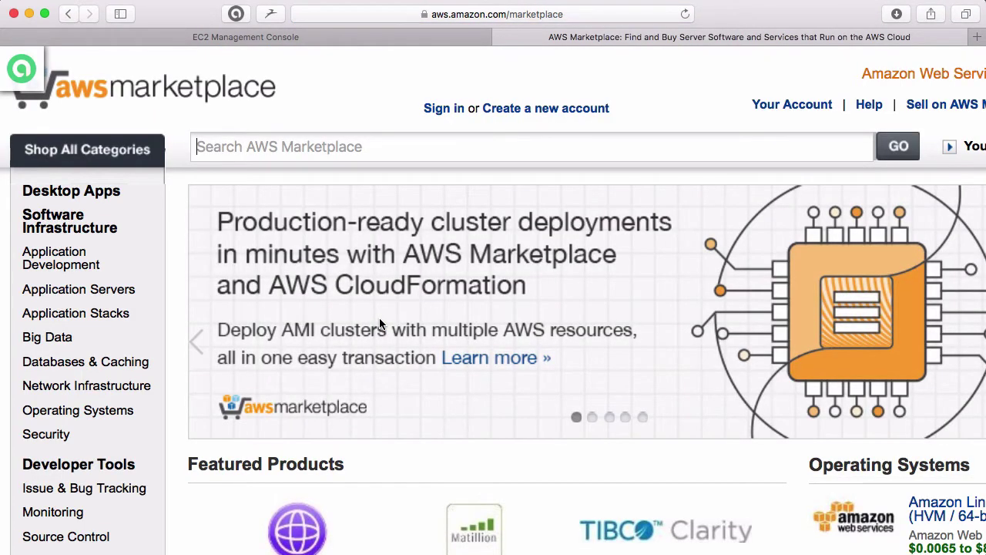
- Search AWS Marketplace for 'wordpress' and browse the 74 results led by WordPress powered by Bitnami
{"action": "key", "text": "super+minus"}
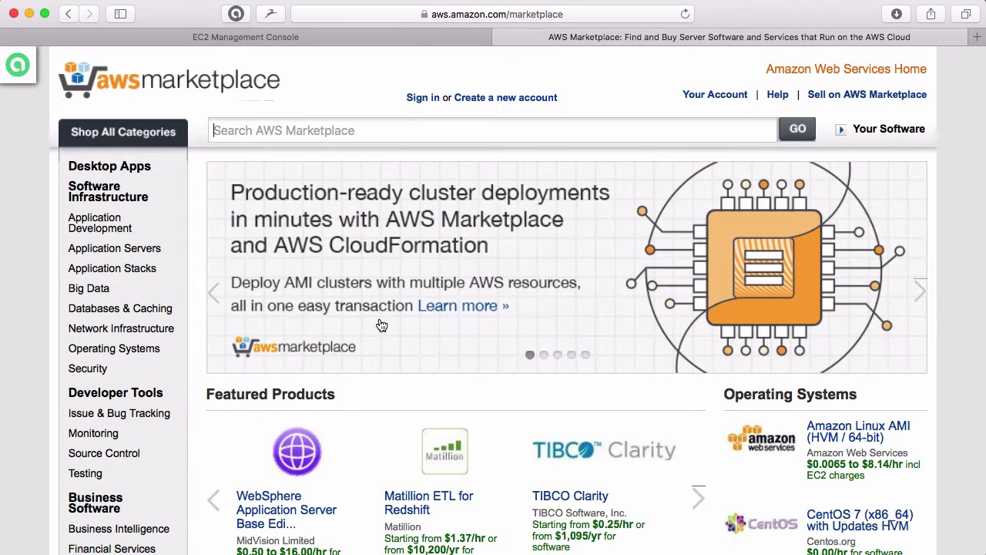
{"action": "scroll", "coordinate": [238, 323], "scroll_direction": "down", "scroll_amount": 5}
{"action": "scroll", "coordinate": [238, 316], "scroll_direction": "up", "scroll_amount": 1}
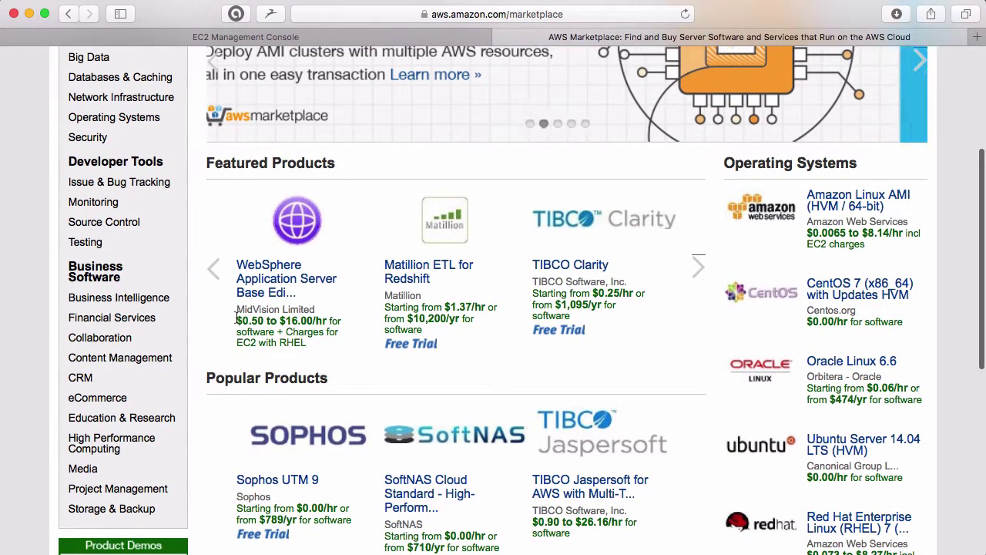
{"action": "scroll", "coordinate": [238, 316], "scroll_direction": "up", "scroll_amount": 10}
{"action": "left_click", "coordinate": [384, 130]}
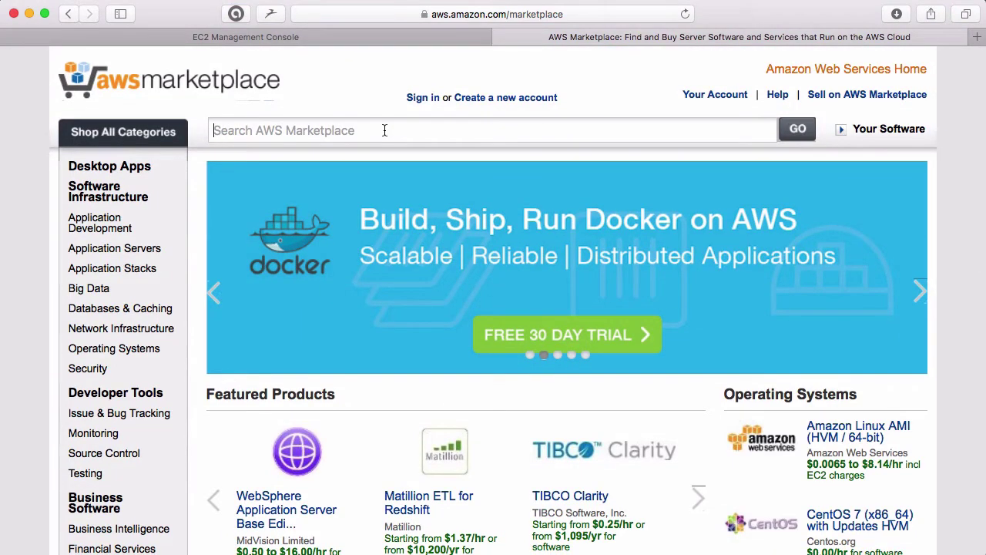
{"action": "type", "text": "wordpress"}
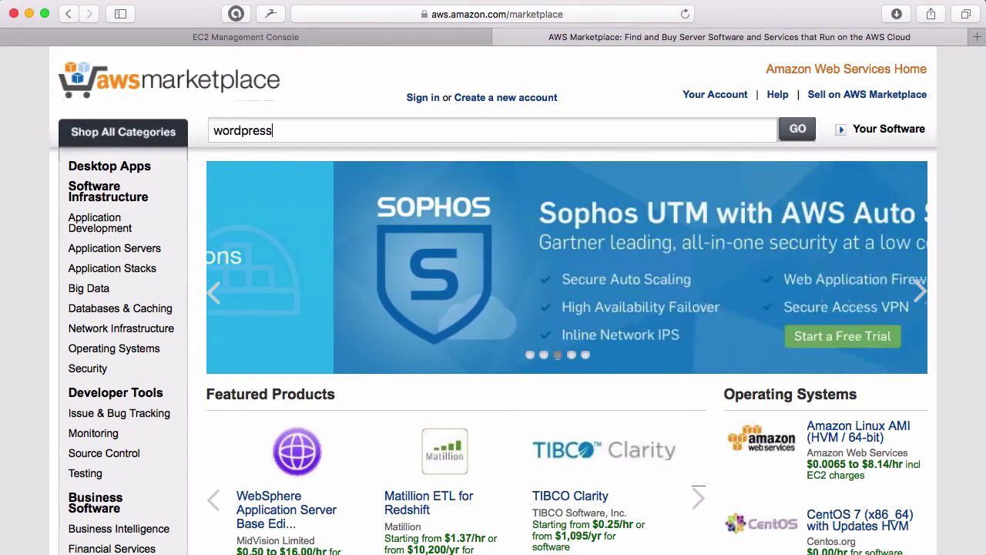
{"action": "key", "text": "Return"}
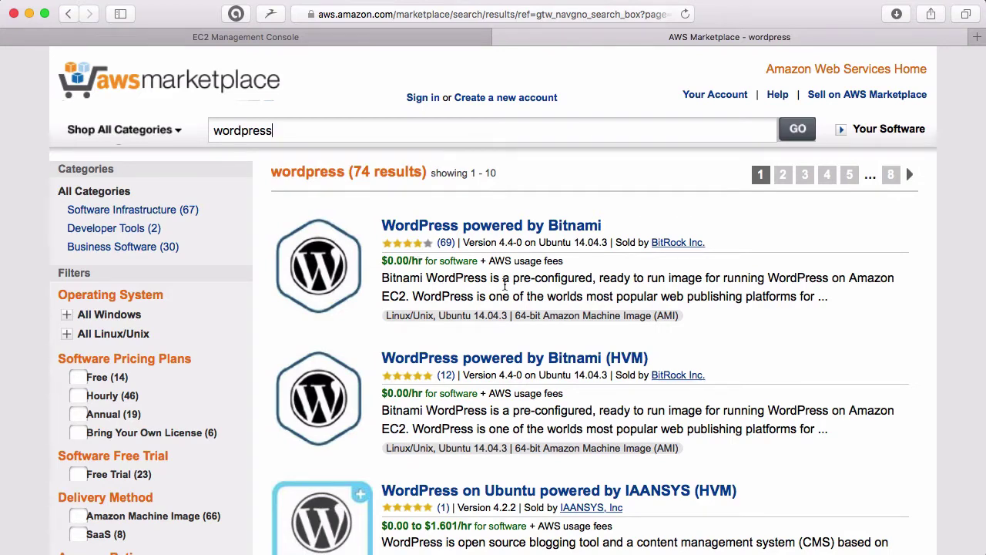
{"action": "scroll", "coordinate": [505, 285], "scroll_direction": "down", "scroll_amount": 5}
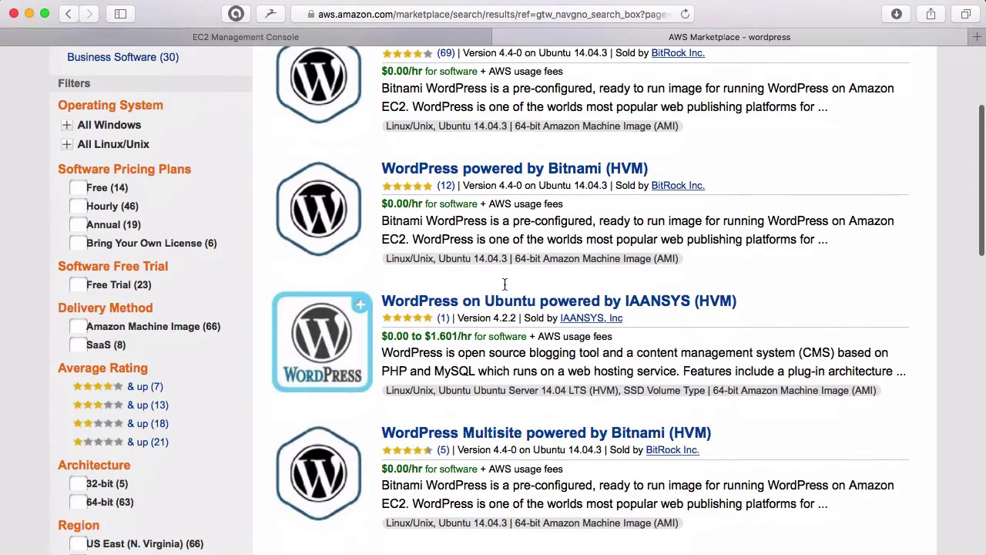
{"action": "scroll", "coordinate": [506, 287], "scroll_direction": "up", "scroll_amount": 6}
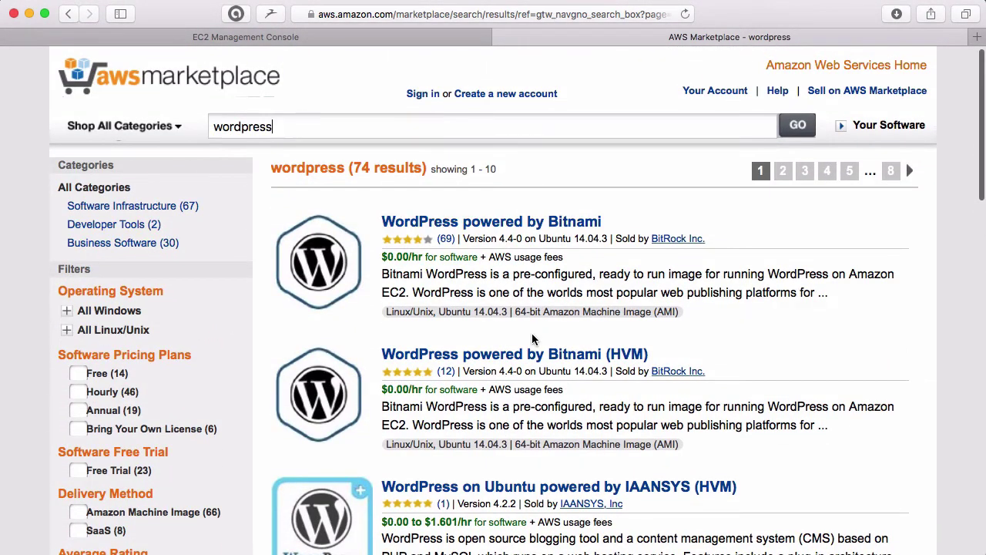
{"action": "scroll", "coordinate": [533, 339], "scroll_direction": "down", "scroll_amount": 2}
{"action": "scroll", "coordinate": [533, 340], "scroll_direction": "up", "scroll_amount": 2}
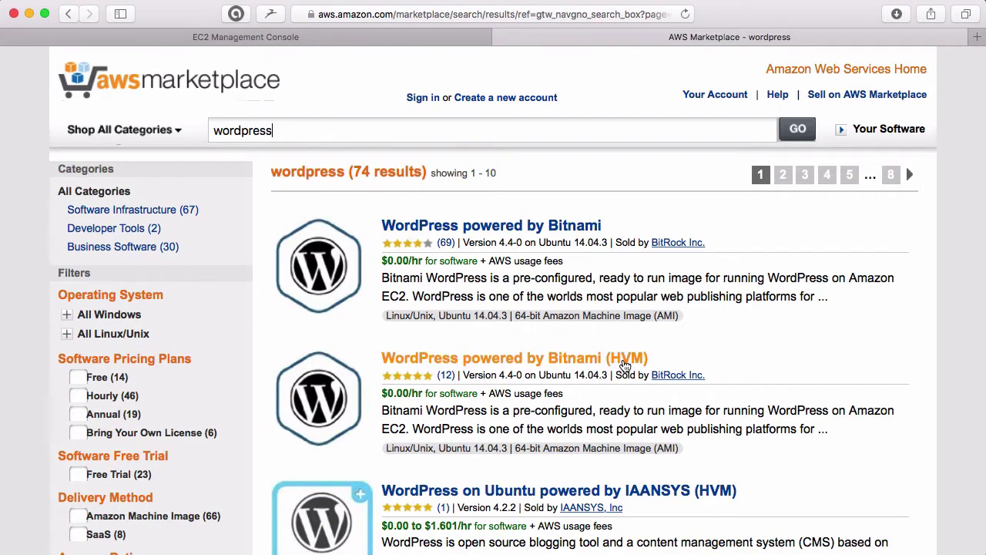
- Open the WordPress powered by Bitnami (HVM) product and review its US East t2.micro pricing of $0.013/hr
{"action": "left_click", "coordinate": [626, 359]}
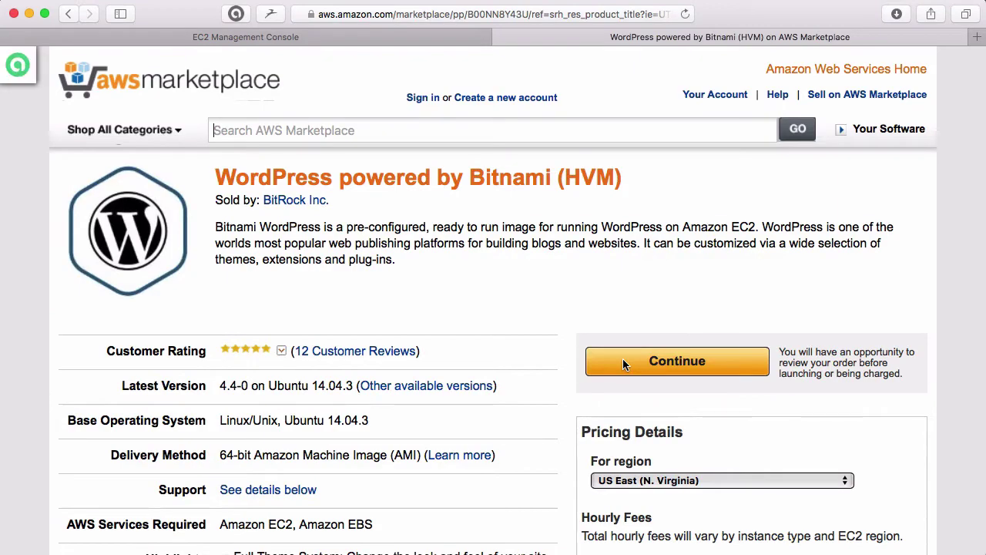
{"action": "scroll", "coordinate": [446, 255], "scroll_direction": "down", "scroll_amount": 2}
{"action": "scroll", "coordinate": [447, 261], "scroll_direction": "down", "scroll_amount": 2}
{"action": "scroll", "coordinate": [446, 260], "scroll_direction": "up", "scroll_amount": 4}
{"action": "scroll", "coordinate": [356, 282], "scroll_direction": "down", "scroll_amount": 3}
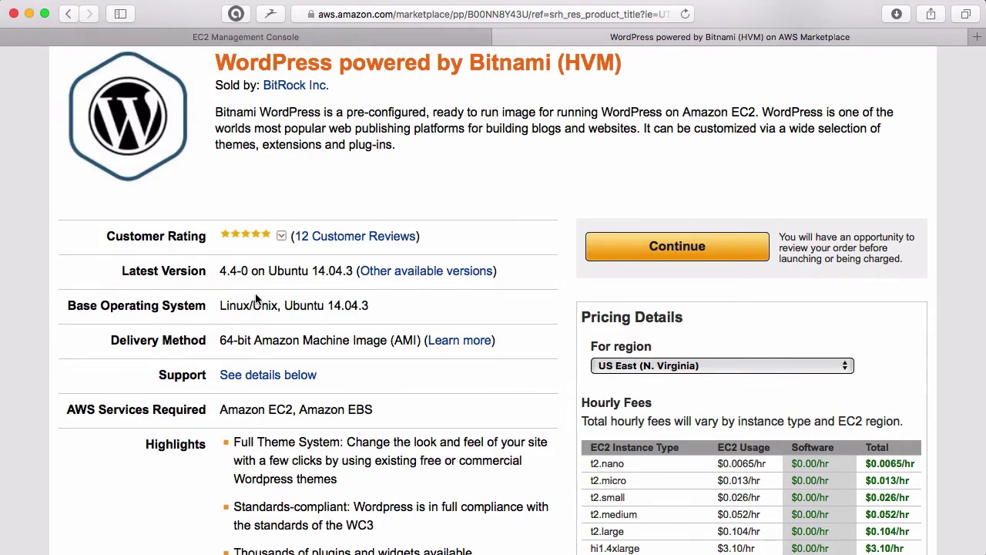
{"action": "scroll", "coordinate": [257, 303], "scroll_direction": "down", "scroll_amount": 3}
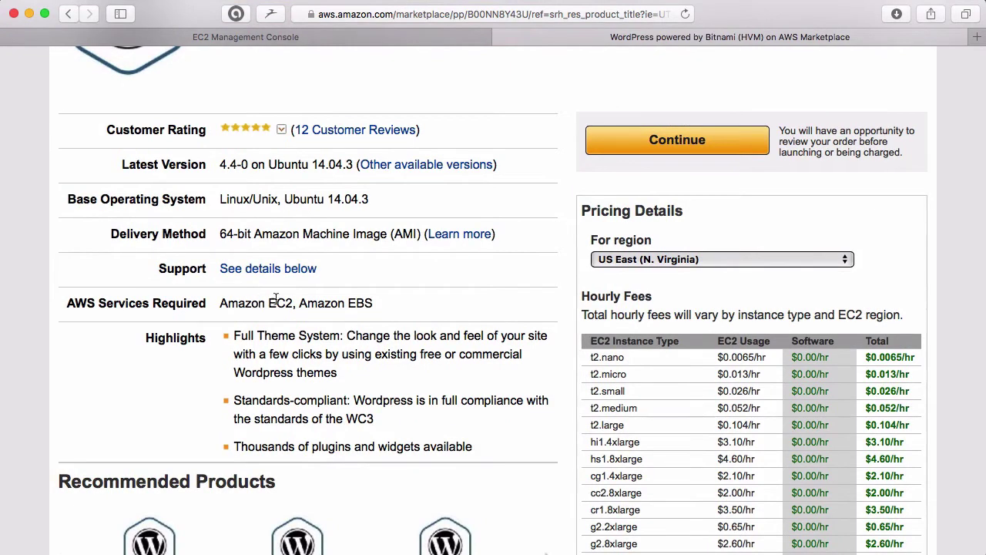
{"action": "scroll", "coordinate": [281, 300], "scroll_direction": "down", "scroll_amount": 2}
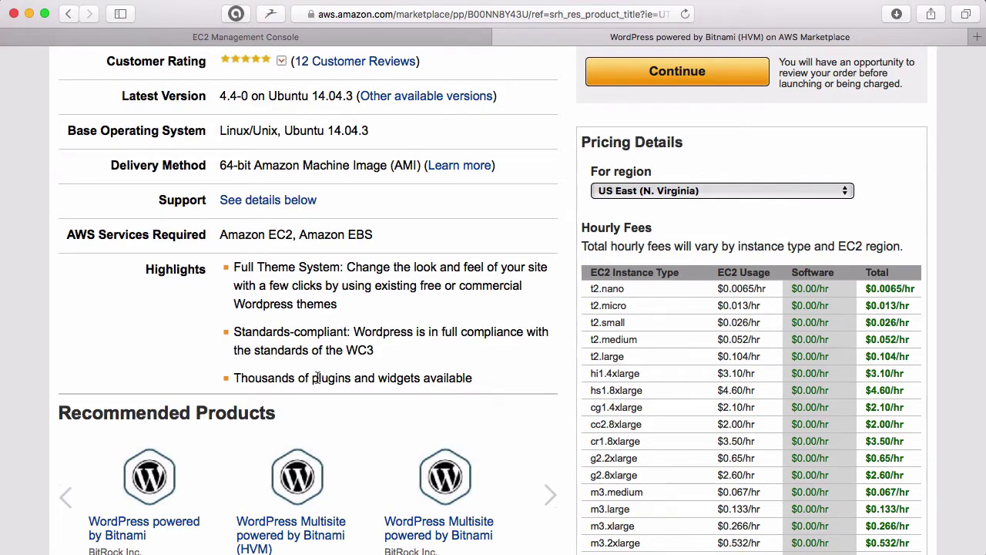
{"action": "scroll", "coordinate": [316, 377], "scroll_direction": "up", "scroll_amount": 1}
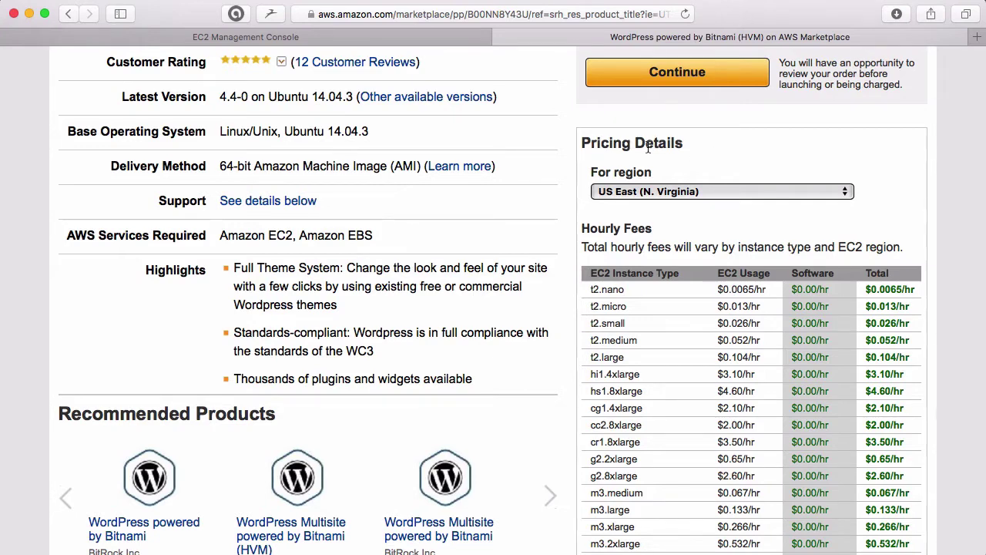
- Switch the pricing region to Asia Pacific (Tokyo), showing t2.micro at $0.02/hr
{"action": "left_click", "coordinate": [670, 191]}
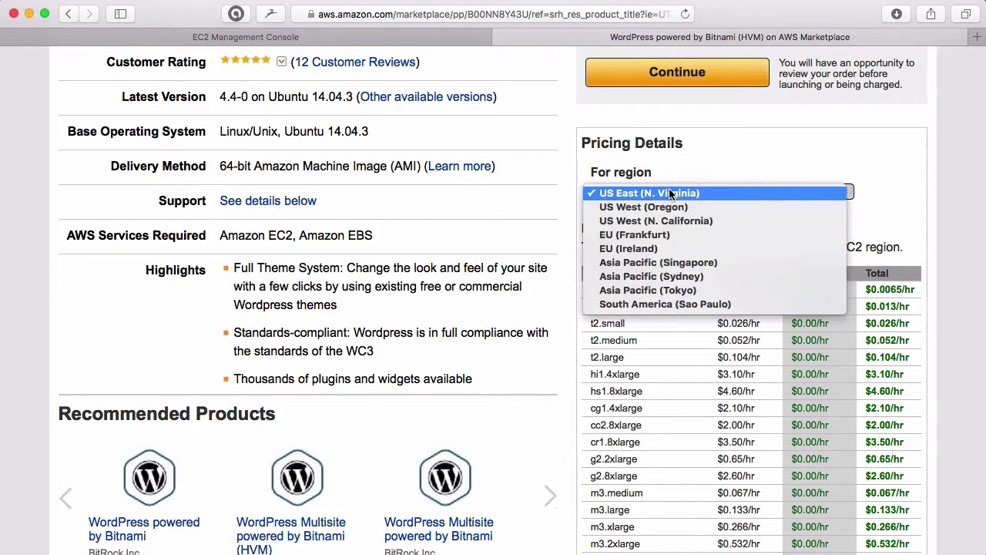
{"action": "key", "text": "Escape"}
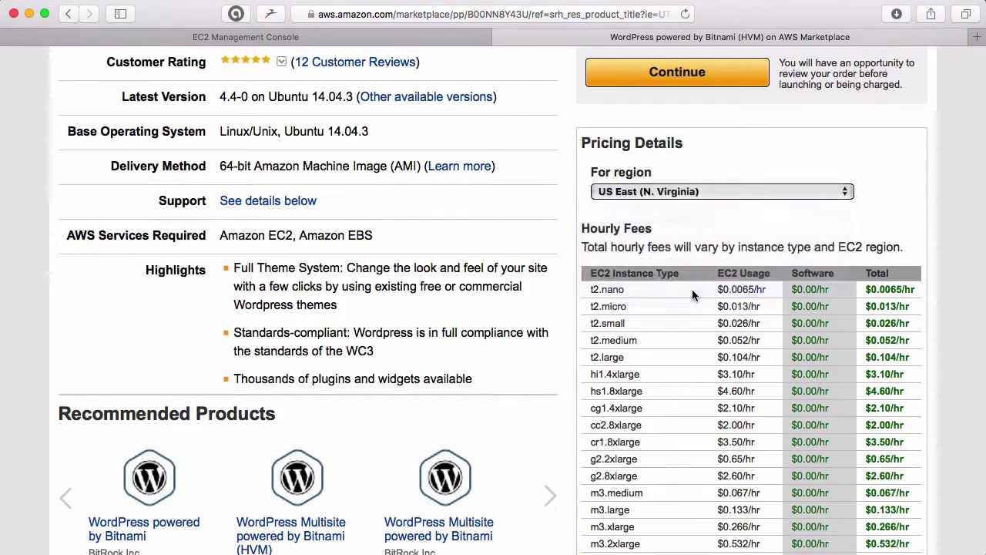
{"action": "scroll", "coordinate": [760, 247], "scroll_direction": "down", "scroll_amount": 3}
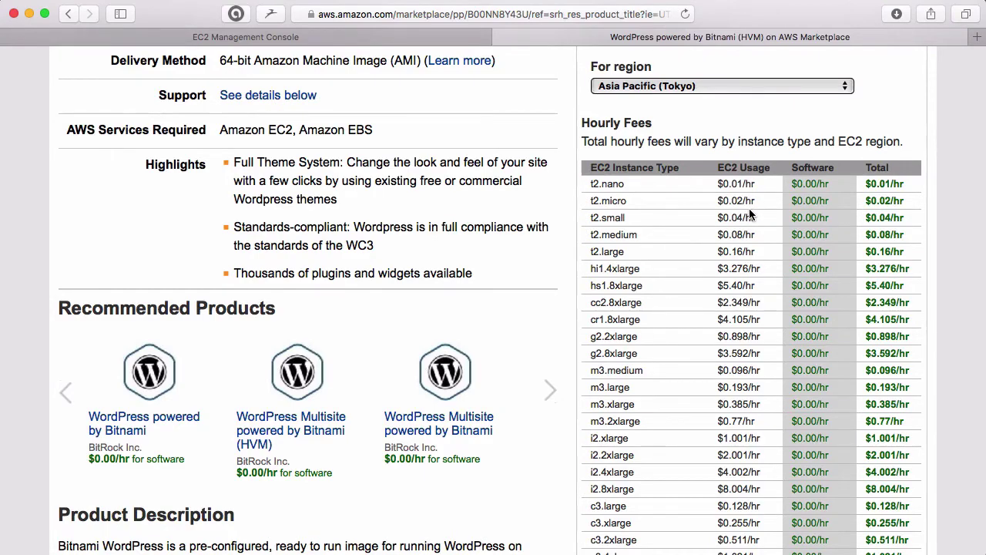
{"action": "scroll", "coordinate": [763, 206], "scroll_direction": "up", "scroll_amount": 5}
{"action": "scroll", "coordinate": [709, 193], "scroll_direction": "up", "scroll_amount": 2}
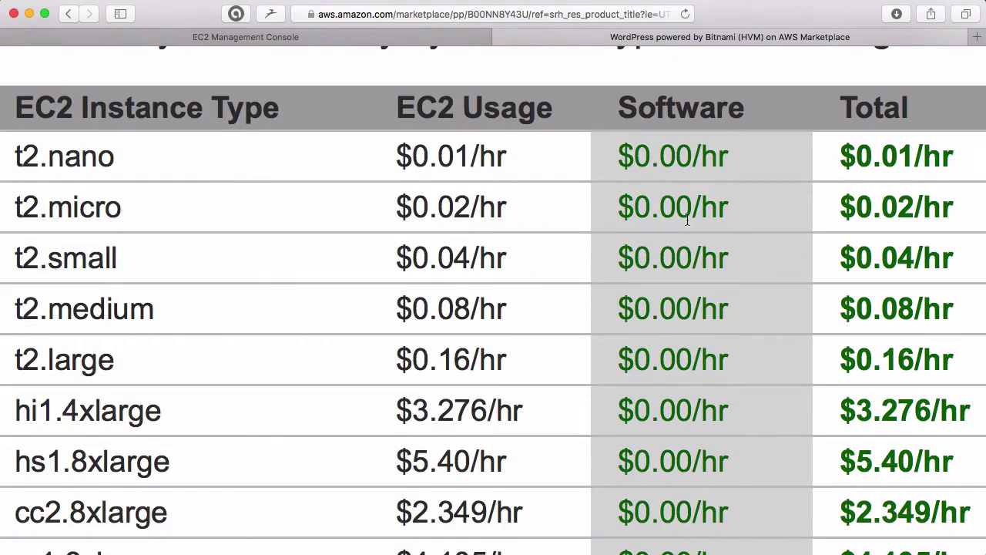
{"action": "key", "text": "super+0"}
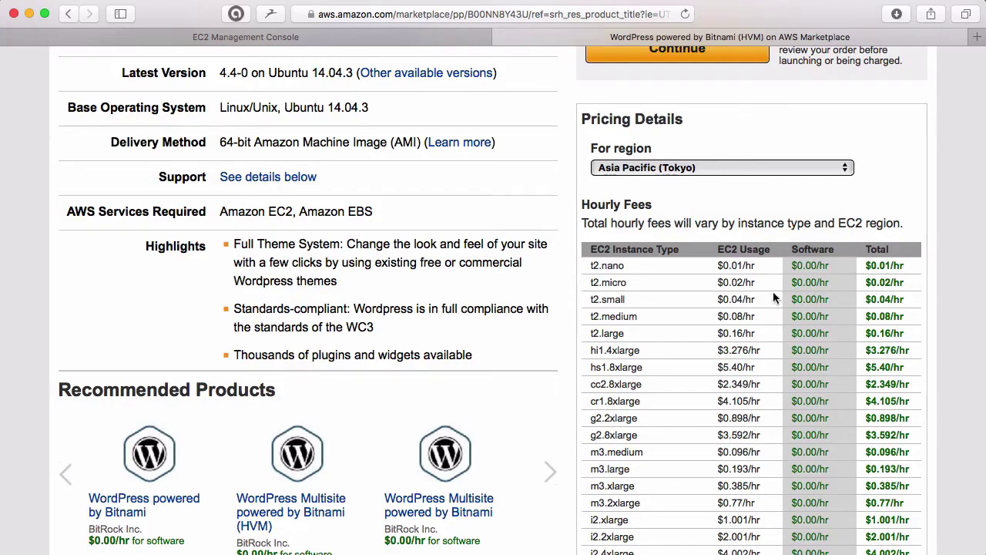
- Review the Tokyo price table and customer reviews, then return to the page top
{"action": "scroll", "coordinate": [781, 306], "scroll_direction": "down", "scroll_amount": 1}
{"action": "scroll", "coordinate": [781, 307], "scroll_direction": "down", "scroll_amount": 10}
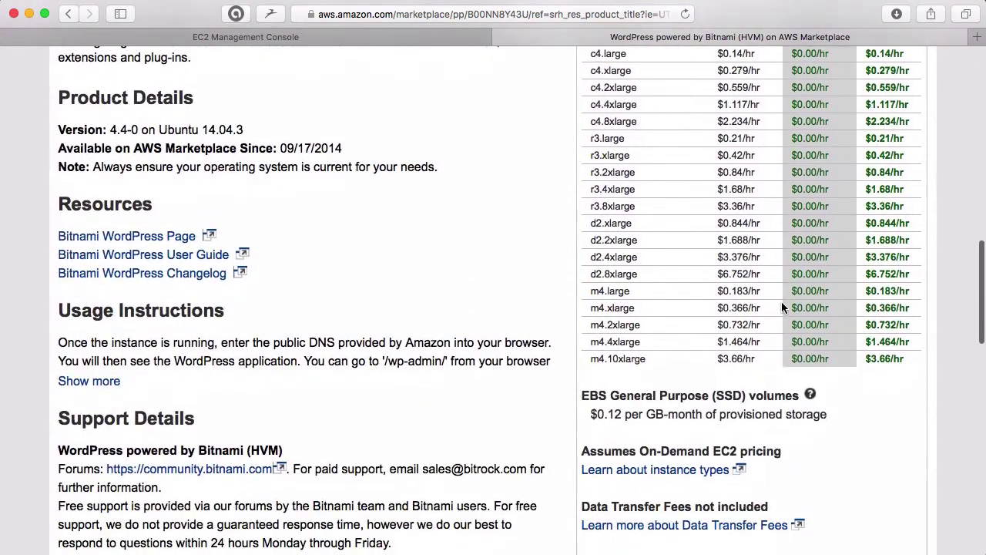
{"action": "scroll", "coordinate": [781, 301], "scroll_direction": "up", "scroll_amount": 10}
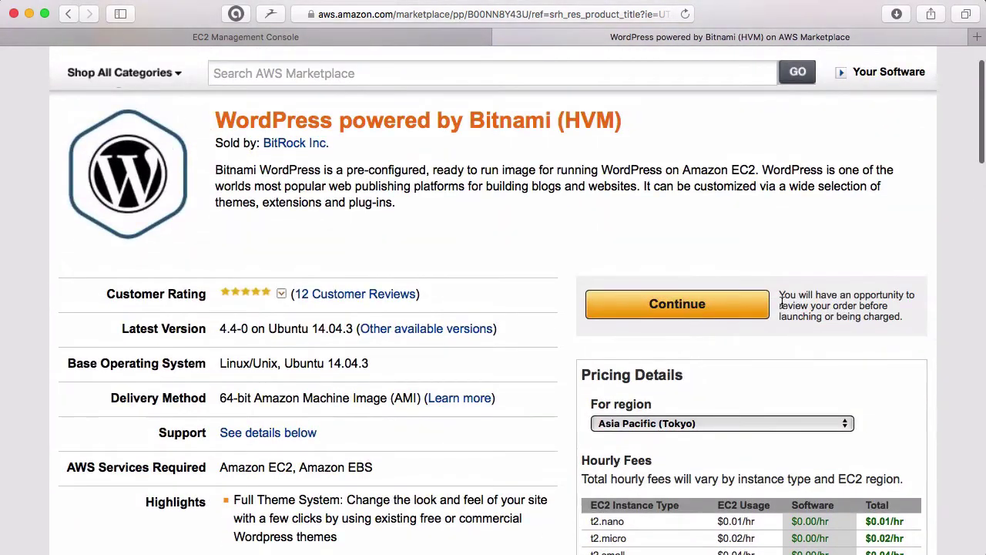
{"action": "scroll", "coordinate": [781, 301], "scroll_direction": "down", "scroll_amount": 5}
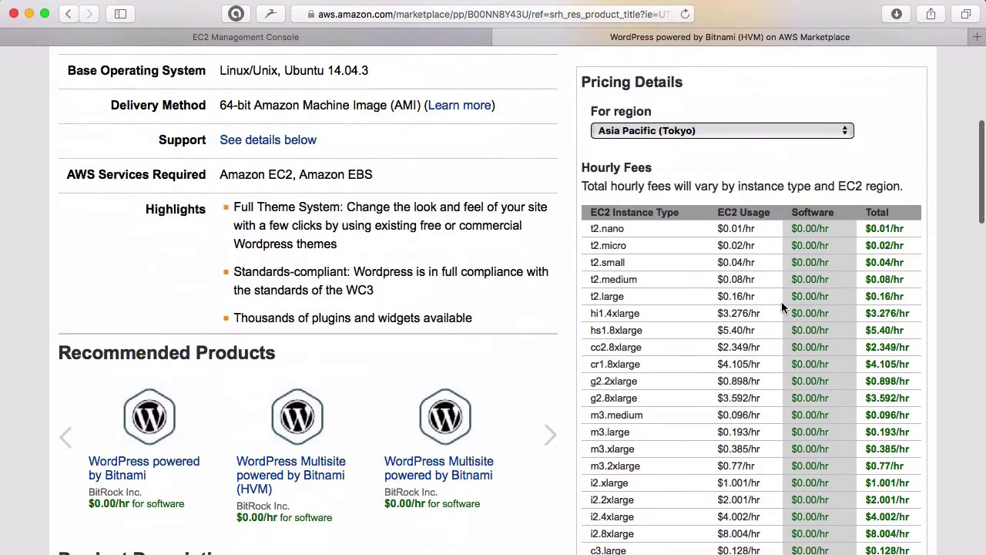
{"action": "scroll", "coordinate": [781, 301], "scroll_direction": "down", "scroll_amount": 2}
{"action": "scroll", "coordinate": [782, 301], "scroll_direction": "down", "scroll_amount": 4}
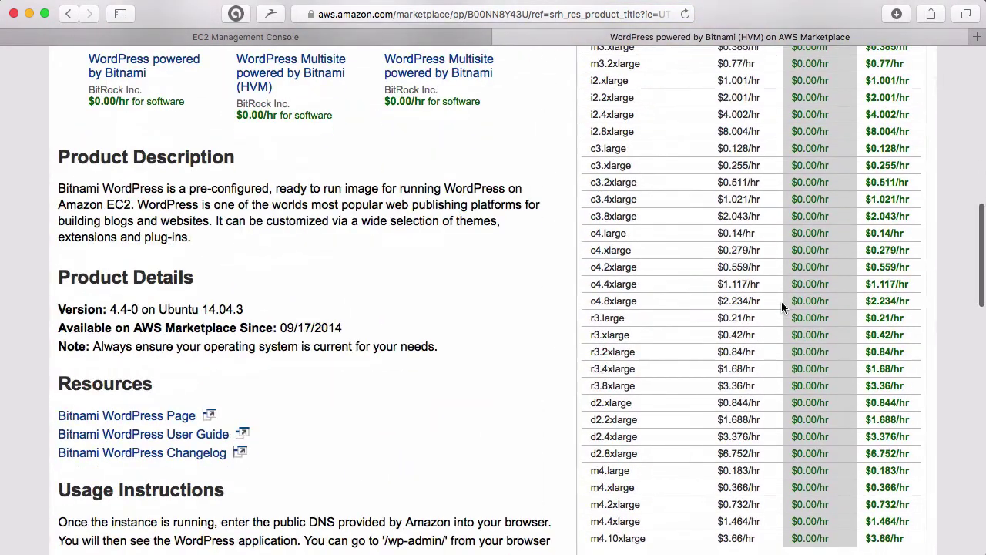
{"action": "scroll", "coordinate": [384, 395], "scroll_direction": "down", "scroll_amount": 6}
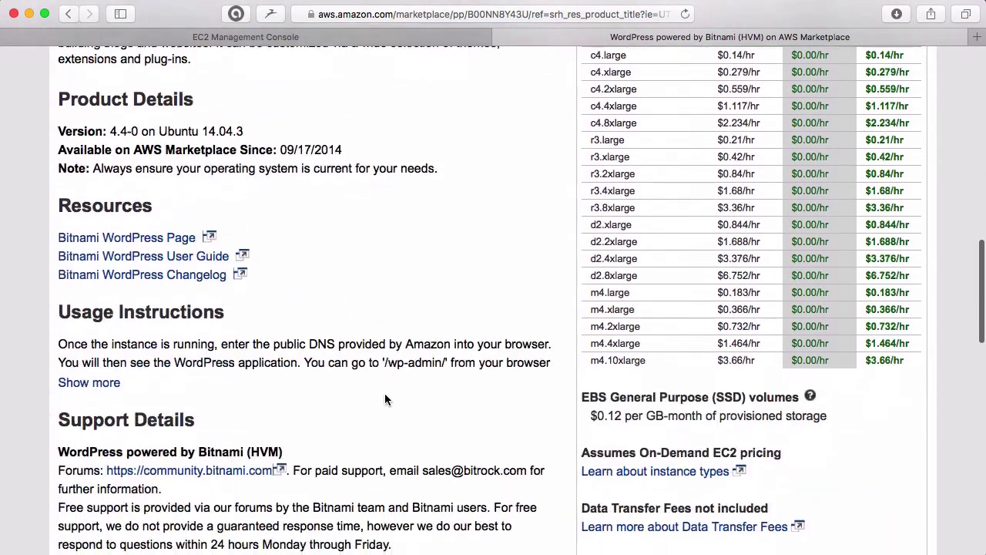
{"action": "scroll", "coordinate": [385, 394], "scroll_direction": "down", "scroll_amount": 3}
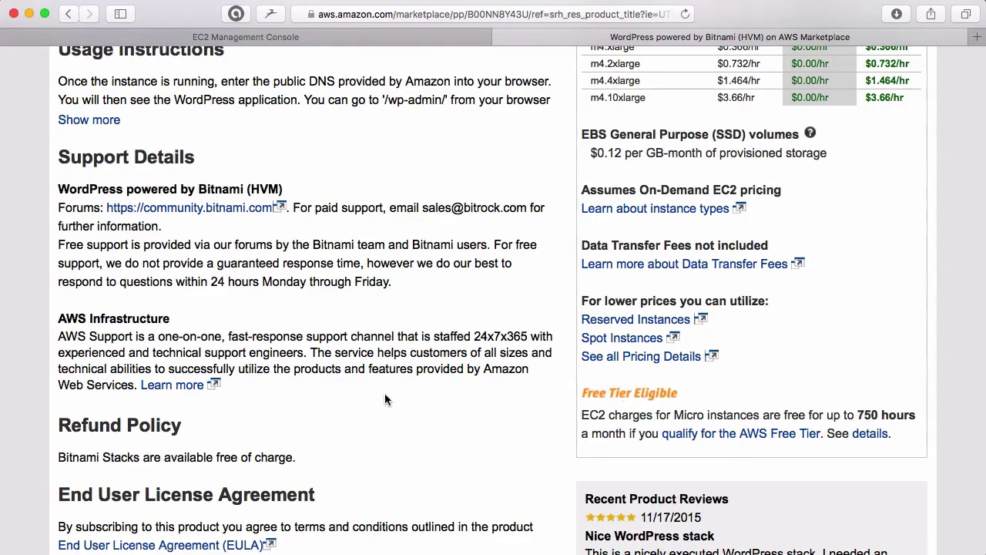
{"action": "scroll", "coordinate": [385, 399], "scroll_direction": "down", "scroll_amount": 5}
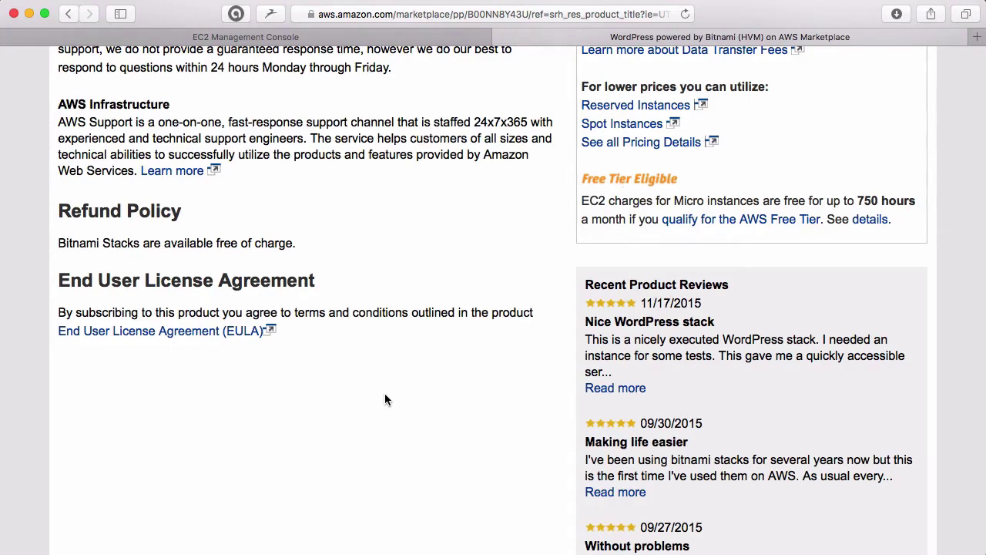
{"action": "scroll", "coordinate": [385, 399], "scroll_direction": "down", "scroll_amount": 3}
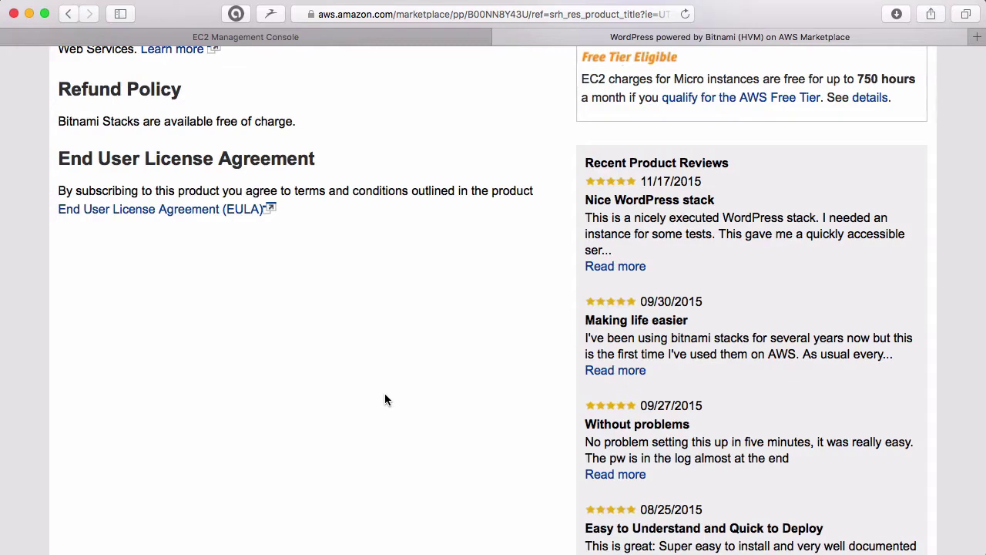
{"action": "scroll", "coordinate": [385, 399], "scroll_direction": "down", "scroll_amount": 5}
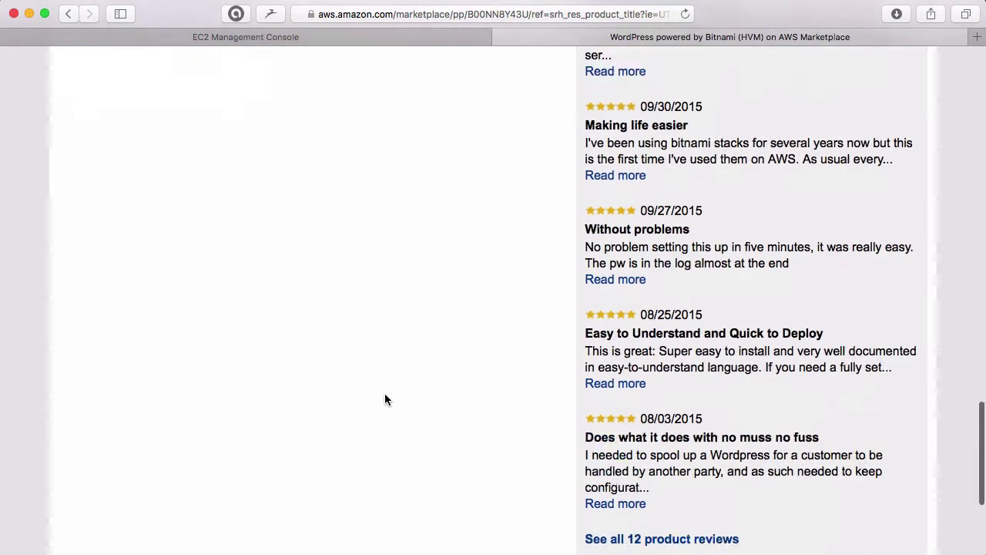
{"action": "scroll", "coordinate": [385, 399], "scroll_direction": "up", "scroll_amount": 15}
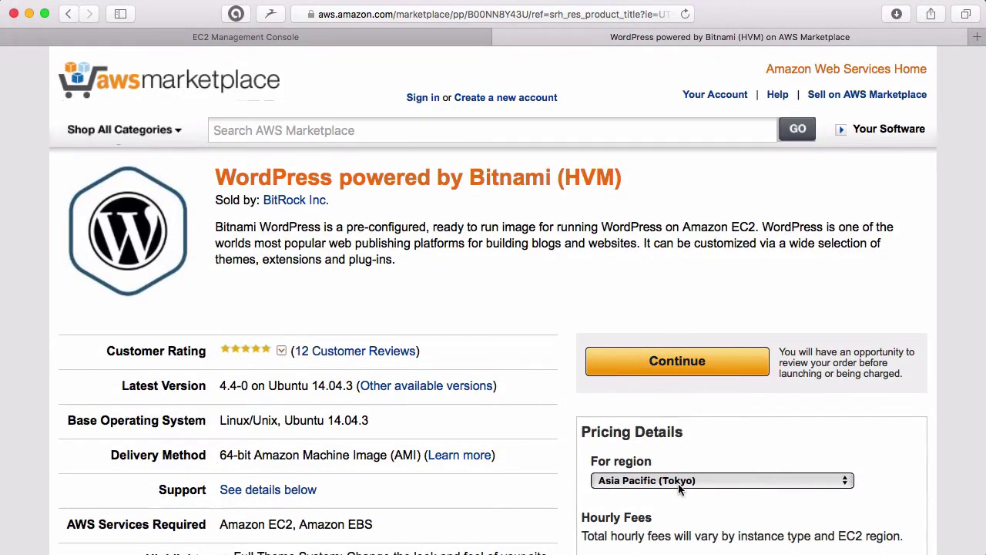
- Continue to the 1-Click Launch page and review the available software versions
{"action": "left_click", "coordinate": [679, 370]}
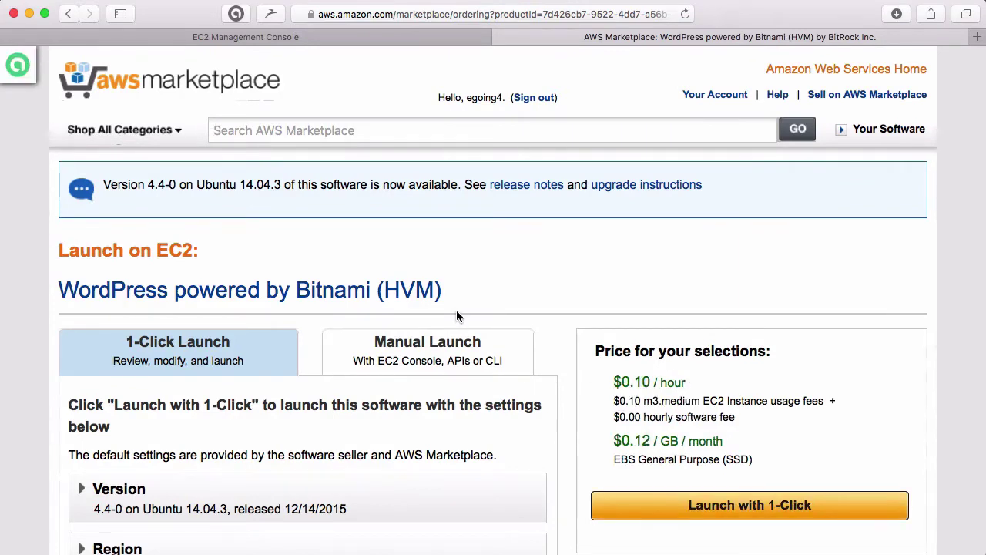
{"action": "scroll", "coordinate": [456, 315], "scroll_direction": "down", "scroll_amount": 1}
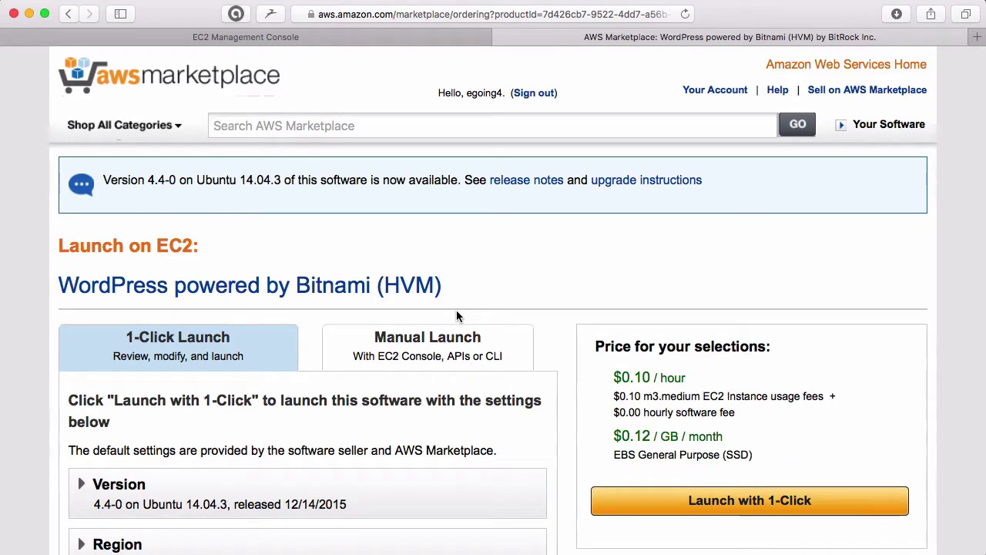
{"action": "scroll", "coordinate": [456, 312], "scroll_direction": "down", "scroll_amount": 3}
{"action": "scroll", "coordinate": [456, 311], "scroll_direction": "down", "scroll_amount": 1}
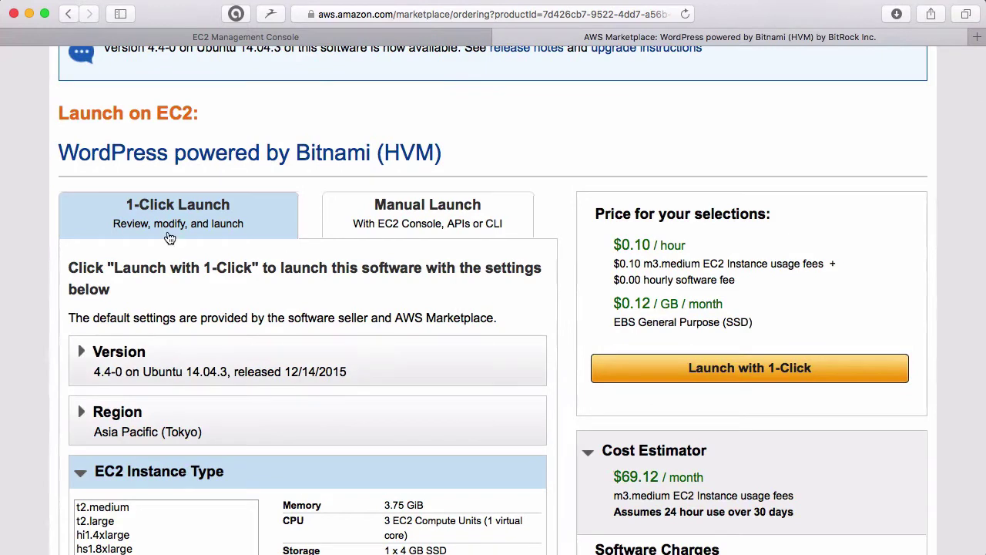
{"action": "left_click", "coordinate": [176, 359]}
{"action": "scroll", "coordinate": [175, 362], "scroll_direction": "down", "scroll_amount": 2}
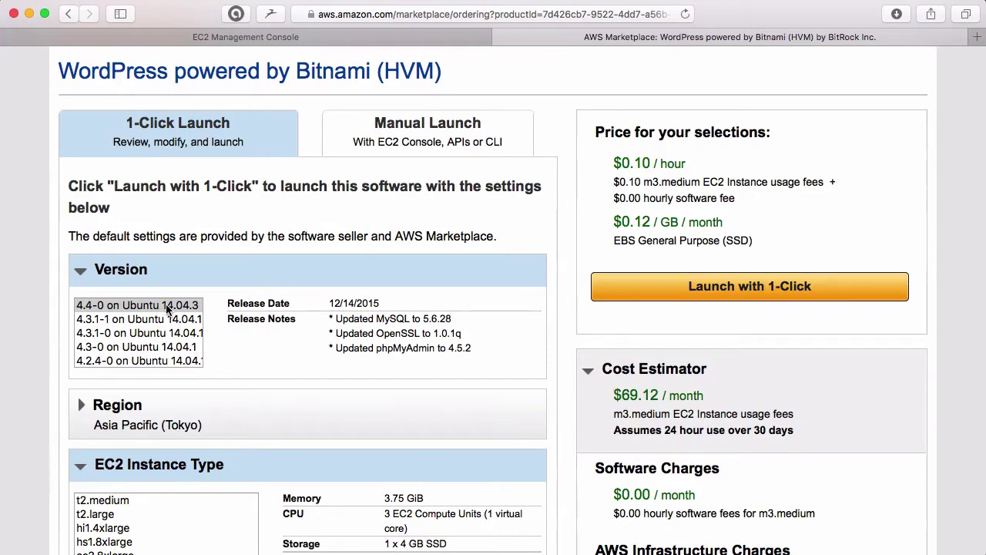
{"action": "scroll", "coordinate": [223, 370], "scroll_direction": "down", "scroll_amount": 1}
{"action": "scroll", "coordinate": [217, 383], "scroll_direction": "down", "scroll_amount": 1}
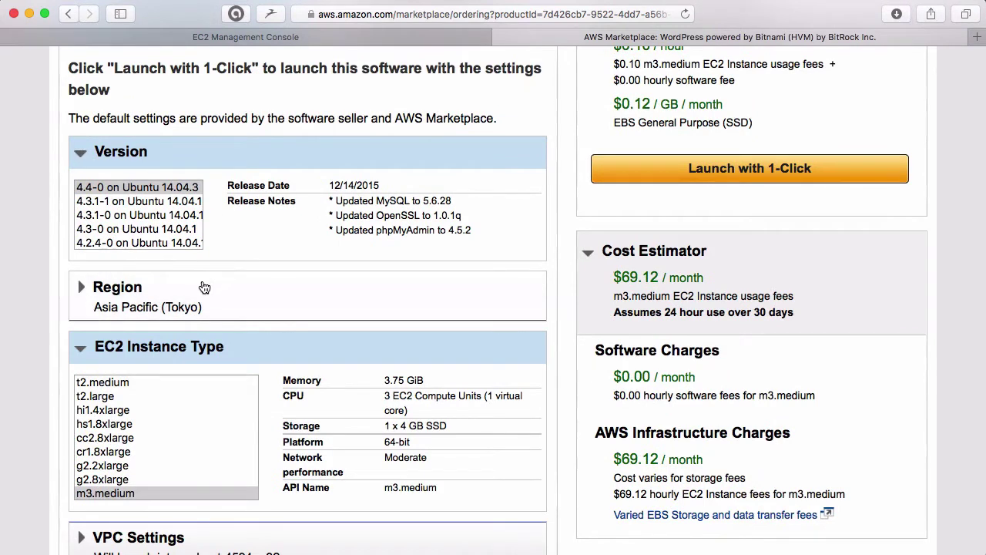
- Confirm Asia Pacific (Tokyo) as the launch region, with m3.medium estimated at $69.12/month
{"action": "left_click", "coordinate": [186, 304]}
{"action": "left_click", "coordinate": [189, 324]}
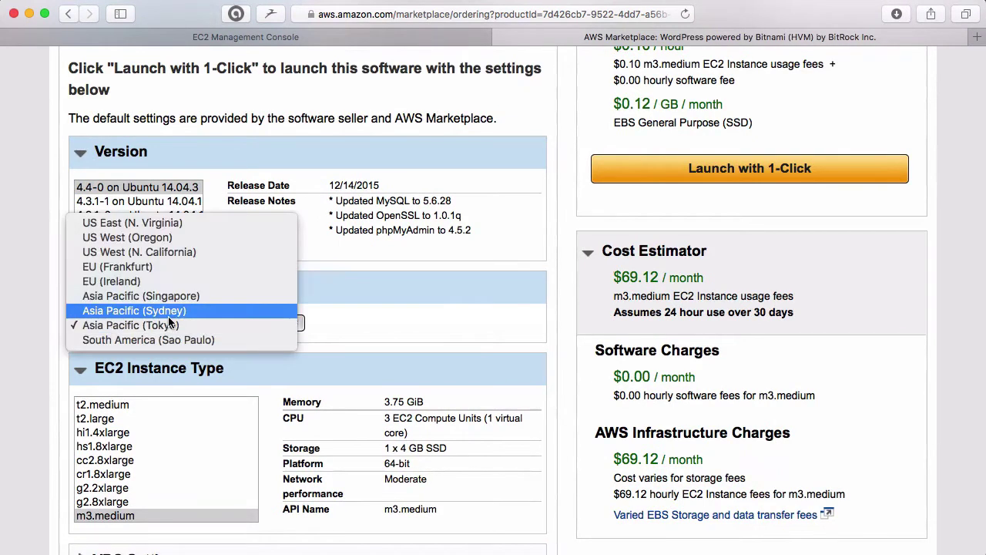
{"action": "left_click", "coordinate": [191, 327]}
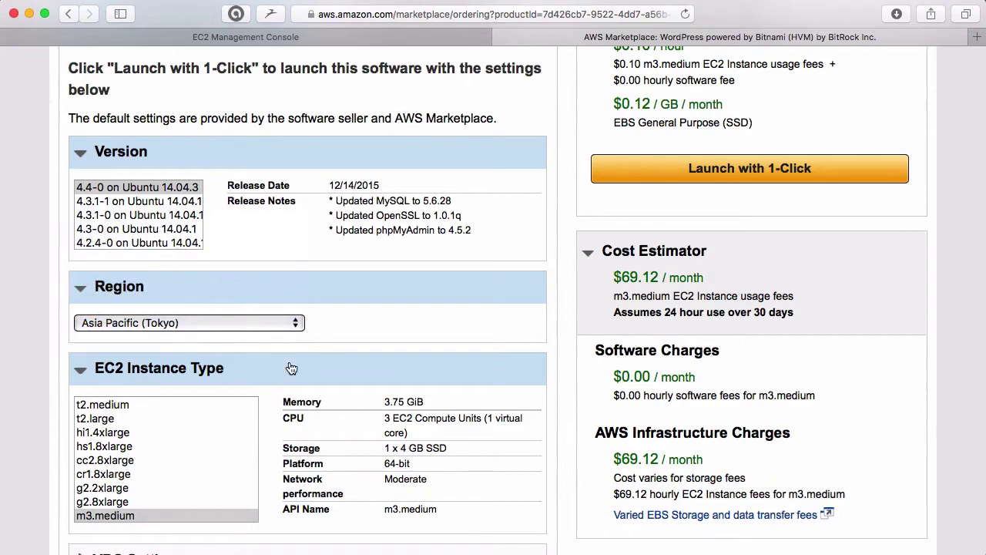
{"action": "scroll", "coordinate": [291, 368], "scroll_direction": "down", "scroll_amount": 3}
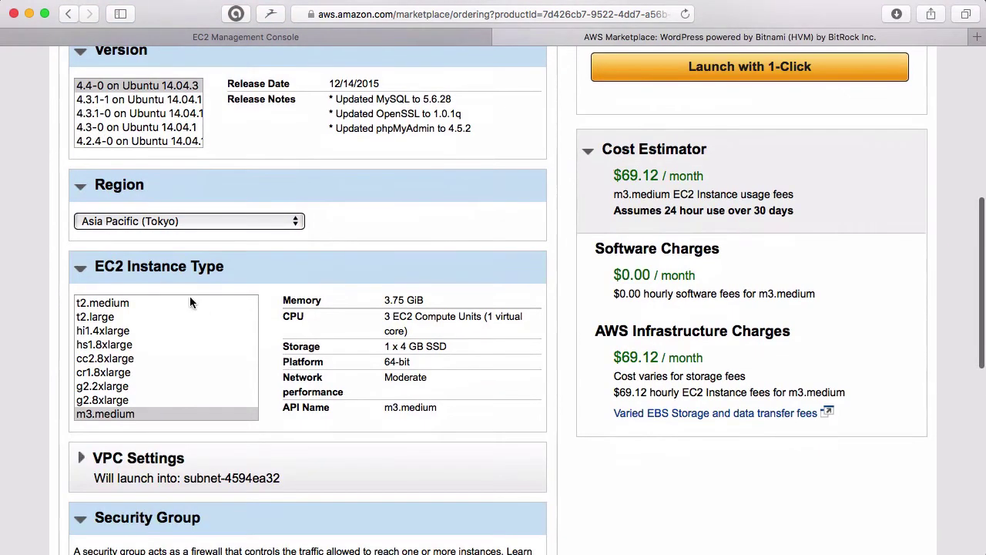
{"action": "scroll", "coordinate": [180, 325], "scroll_direction": "up", "scroll_amount": 2}
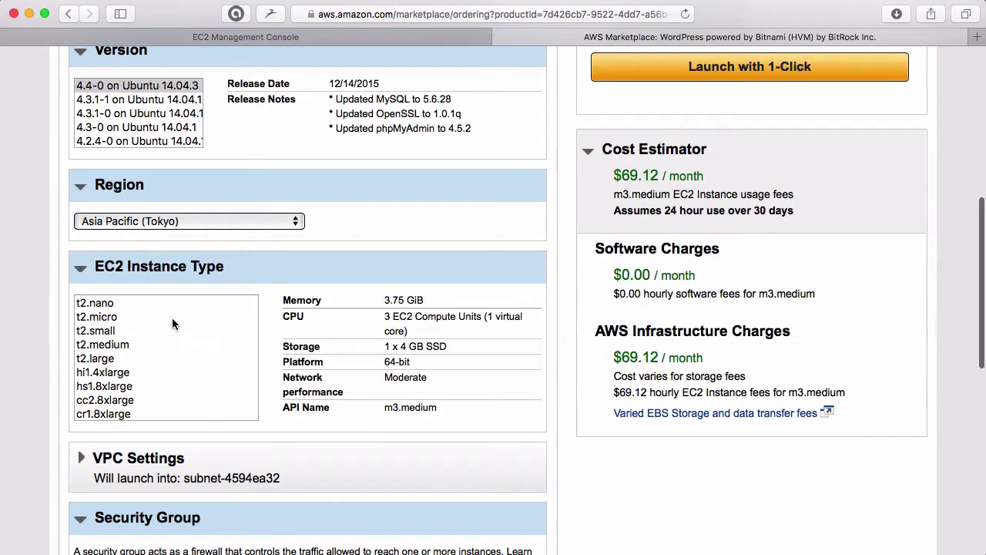
- Choose the t2.micro instance type ($14.40/month) and review the security group allowing ports 80, 22 and 443
{"action": "left_click", "coordinate": [110, 322]}
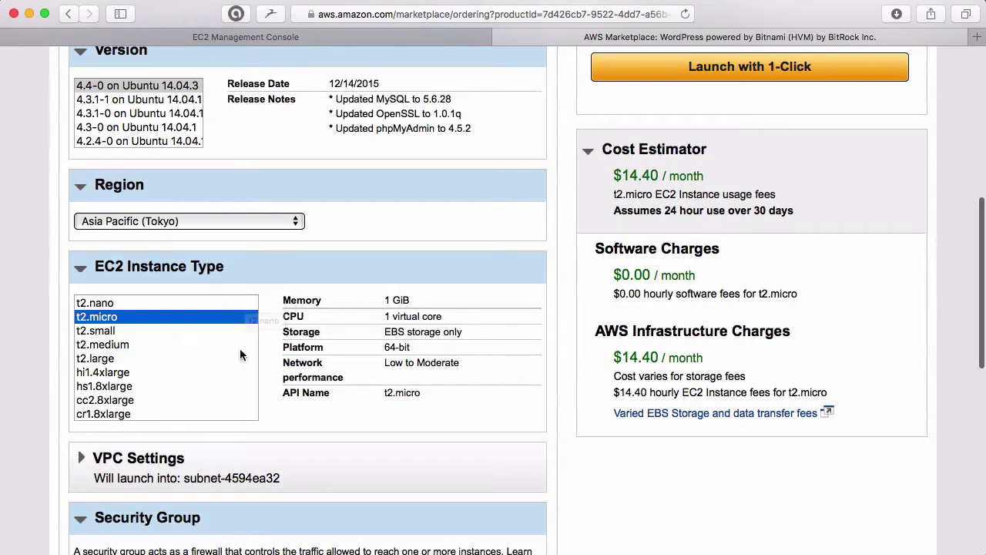
{"action": "scroll", "coordinate": [364, 344], "scroll_direction": "down", "scroll_amount": 3}
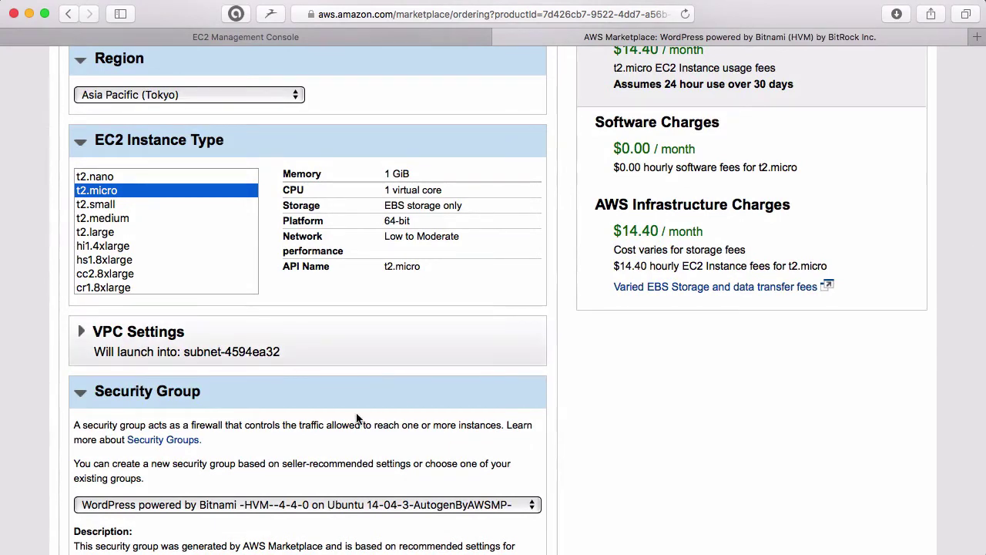
{"action": "scroll", "coordinate": [359, 421], "scroll_direction": "down", "scroll_amount": 3}
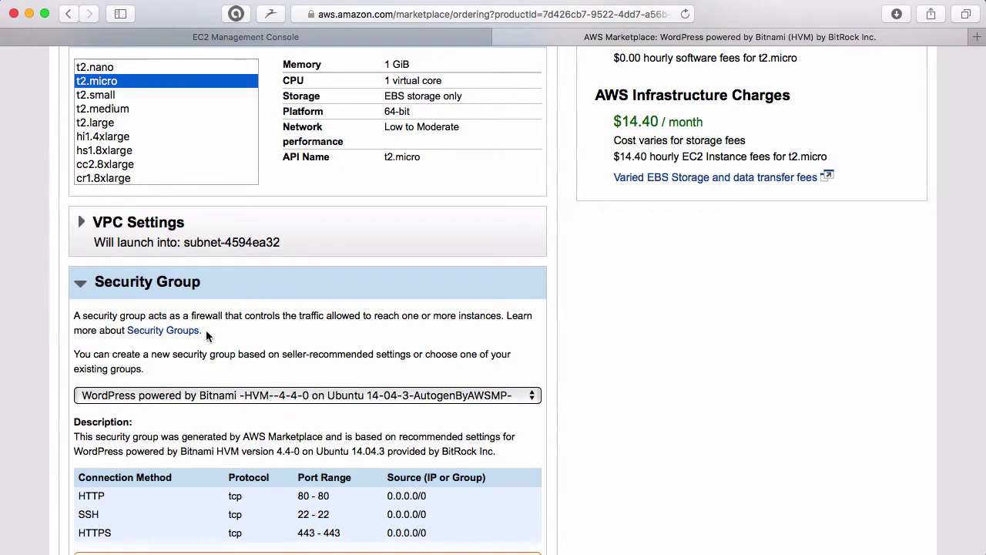
{"action": "scroll", "coordinate": [218, 303], "scroll_direction": "down", "scroll_amount": 3}
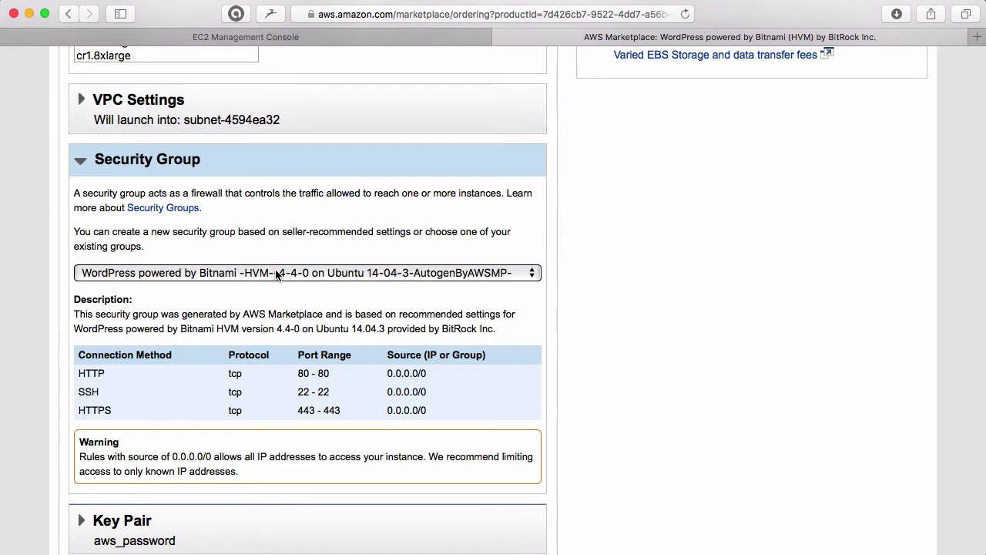
- Keep the recommended WordPress powered by Bitnami security group
{"action": "left_click", "coordinate": [277, 276]}
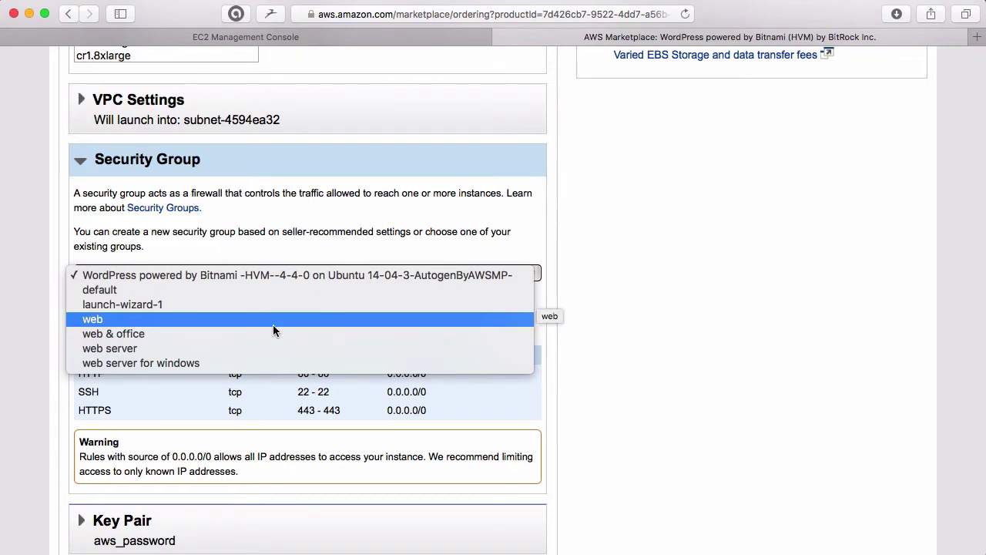
{"action": "left_click", "coordinate": [642, 370]}
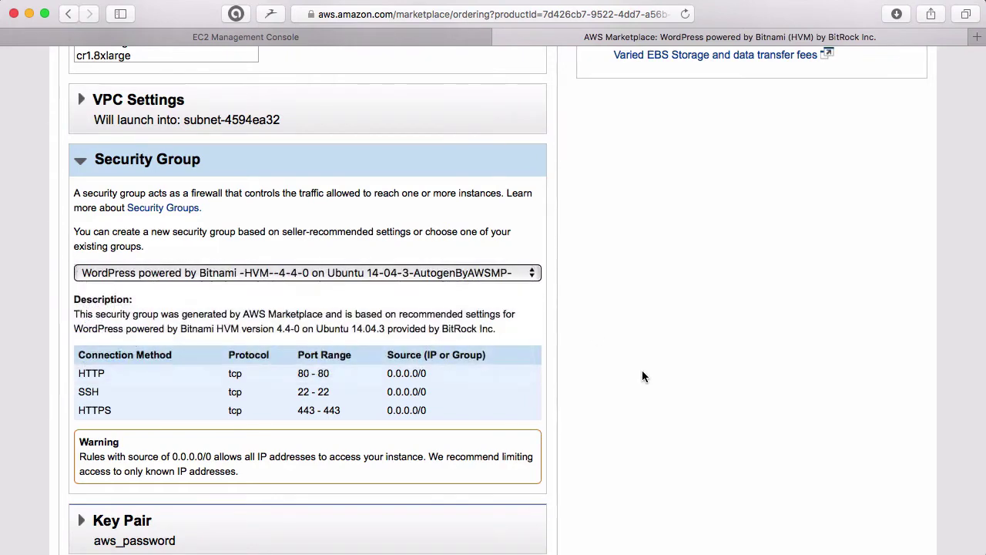
{"action": "scroll", "coordinate": [641, 370], "scroll_direction": "down", "scroll_amount": 3}
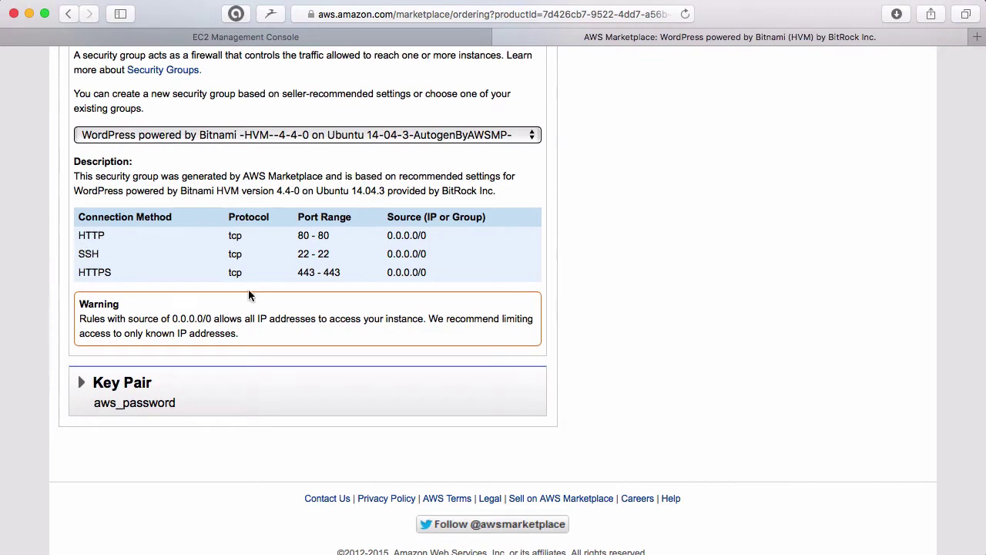
- Select aws_password as the EC2 key pair for the launch
{"action": "left_click", "coordinate": [197, 398]}
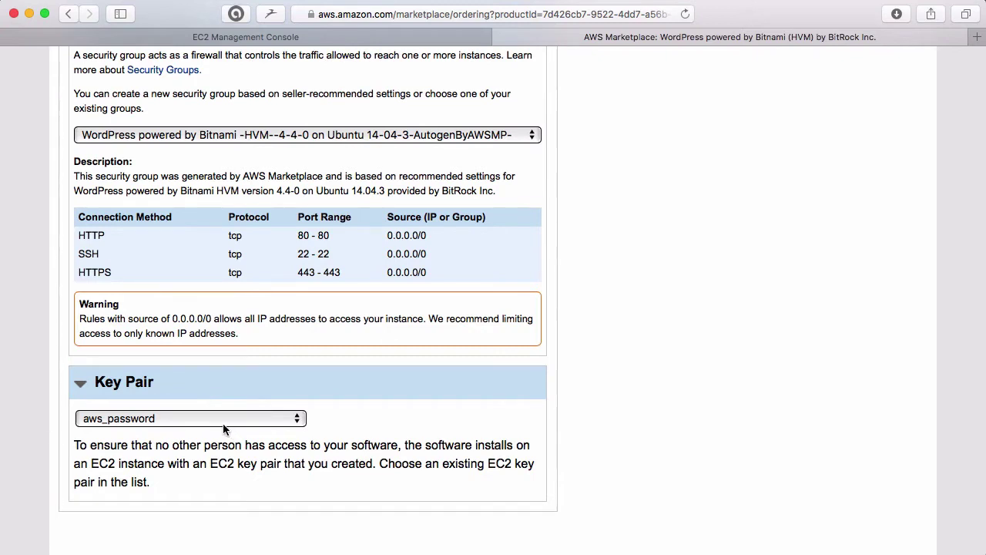
{"action": "left_click", "coordinate": [222, 423]}
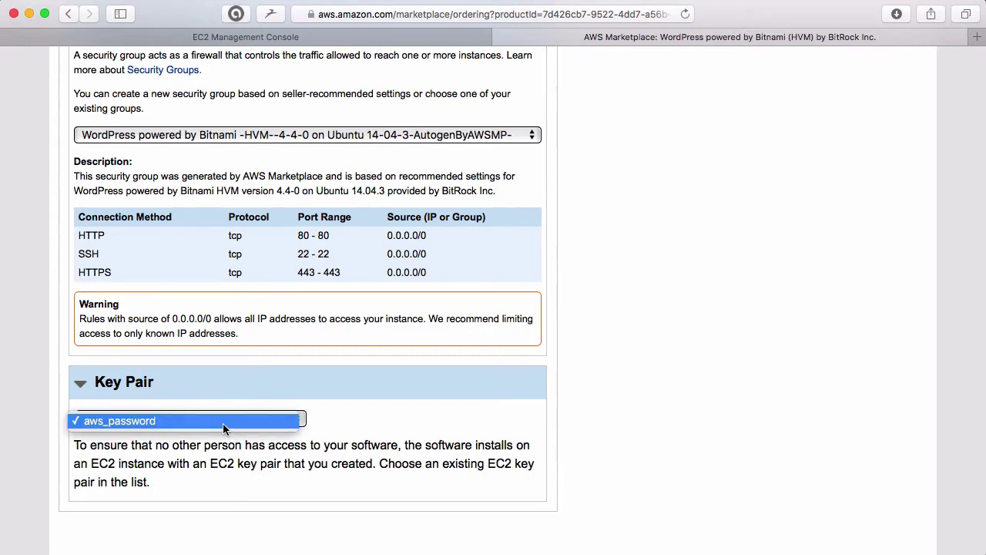
{"action": "left_click", "coordinate": [264, 419]}
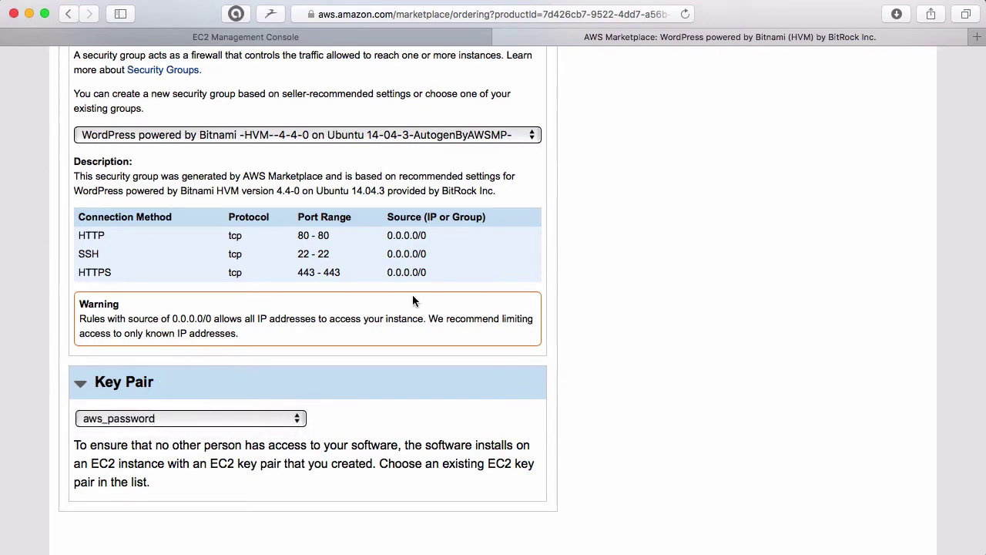
{"action": "scroll", "coordinate": [465, 278], "scroll_direction": "up", "scroll_amount": 10}
{"action": "scroll", "coordinate": [647, 333], "scroll_direction": "down", "scroll_amount": 4}
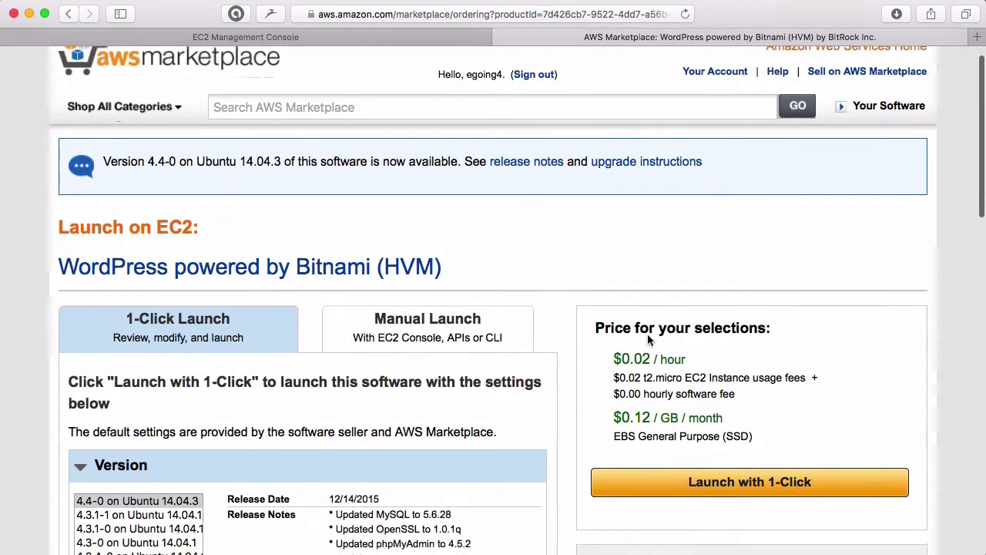
- Launch the t2.micro WordPress powered by Bitnami instance in Tokyo with 1-Click
{"action": "scroll", "coordinate": [670, 369], "scroll_direction": "down", "scroll_amount": 6}
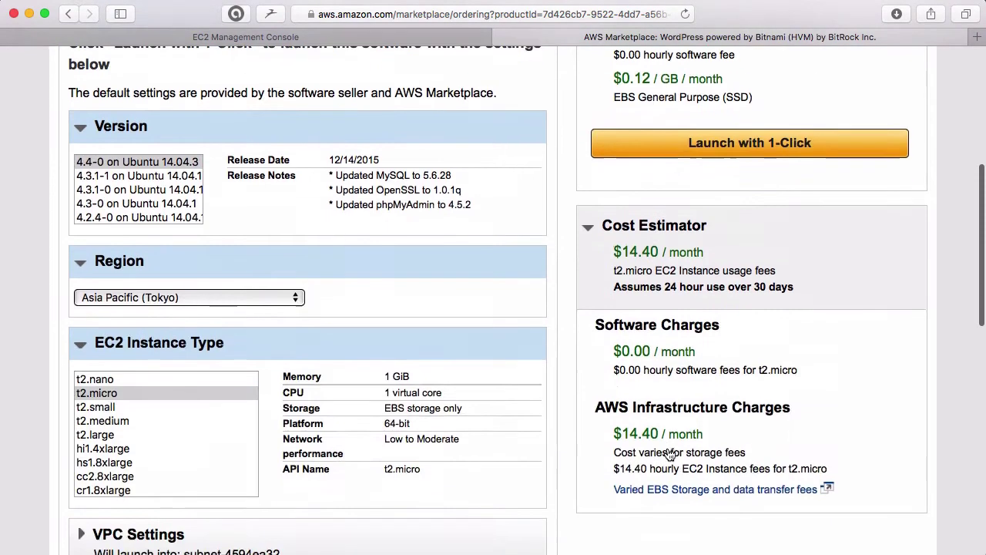
{"action": "scroll", "coordinate": [669, 447], "scroll_direction": "up", "scroll_amount": 4}
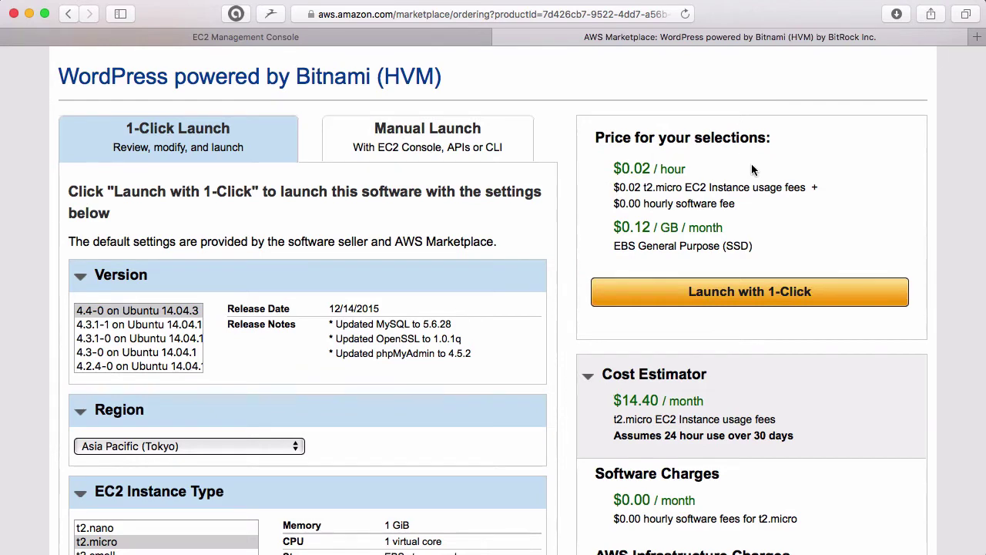
{"action": "left_click", "coordinate": [753, 304]}
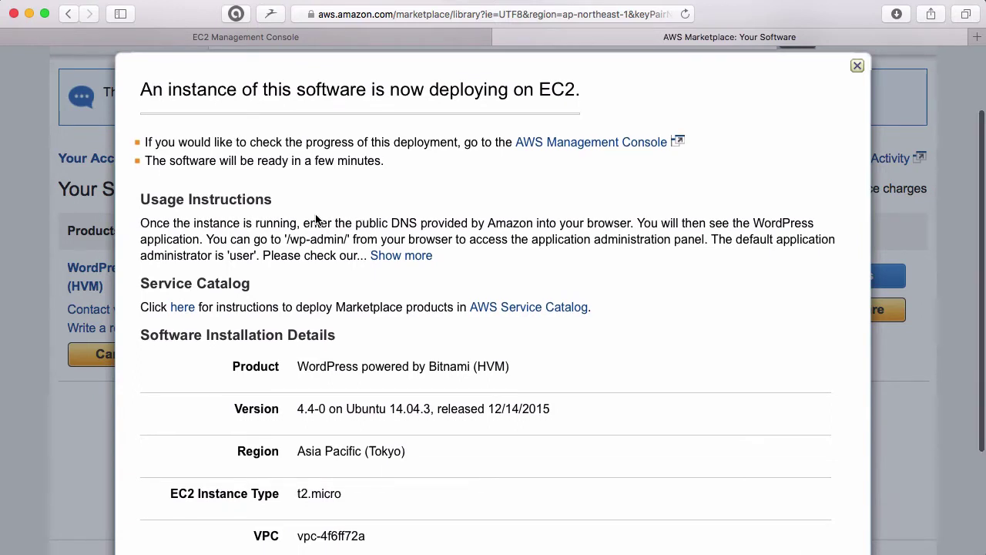
- Skim the Marketplace deployment notice, then return to the EC2 console's Choose an AMI step
{"action": "scroll", "coordinate": [316, 220], "scroll_direction": "down", "scroll_amount": 4}
{"action": "scroll", "coordinate": [315, 220], "scroll_direction": "up", "scroll_amount": 4}
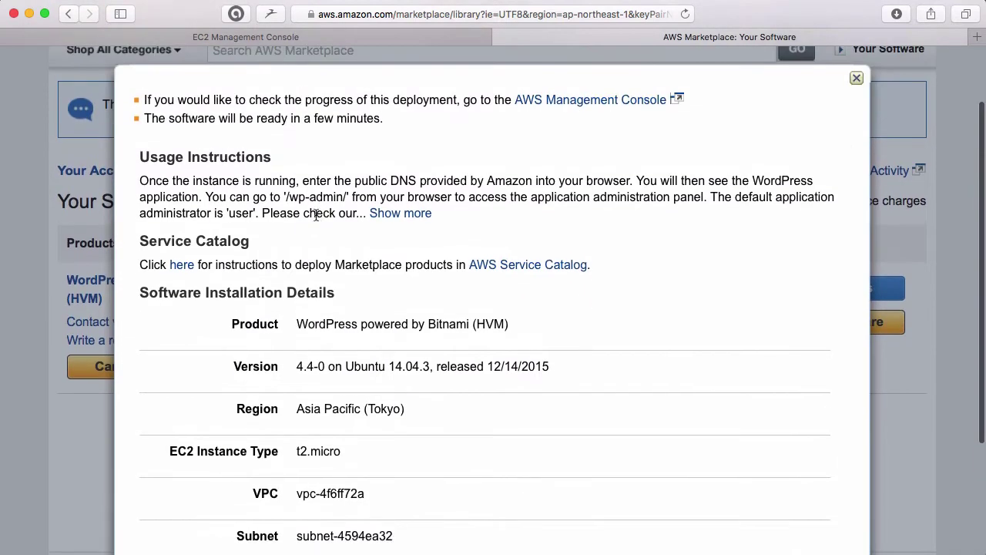
{"action": "scroll", "coordinate": [425, 231], "scroll_direction": "up", "scroll_amount": 2}
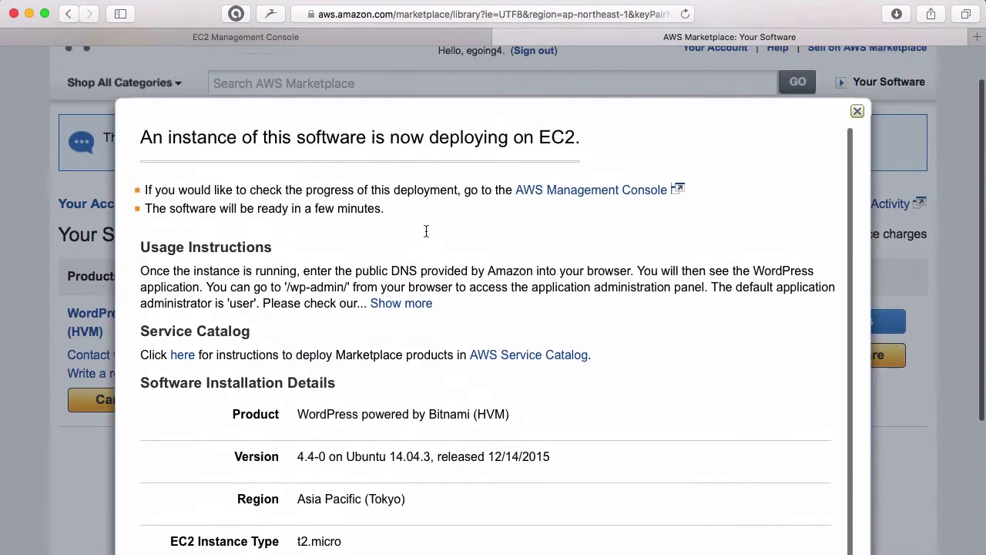
{"action": "scroll", "coordinate": [426, 234], "scroll_direction": "down", "scroll_amount": 1}
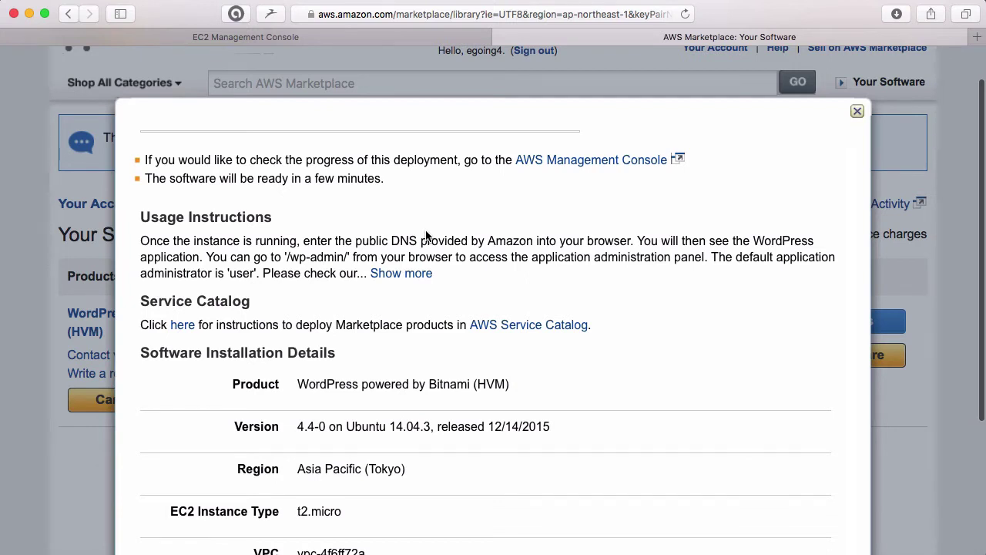
{"action": "scroll", "coordinate": [426, 235], "scroll_direction": "up", "scroll_amount": 1}
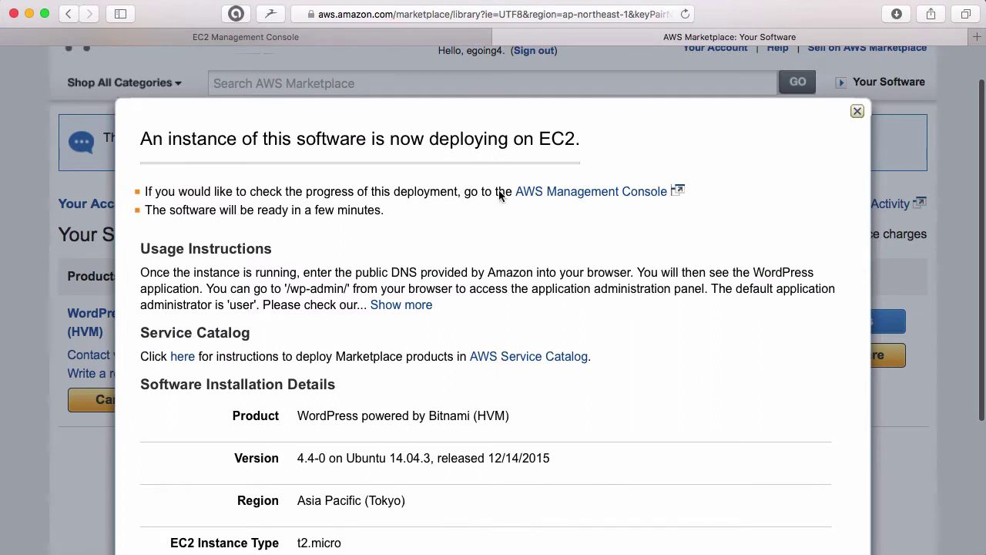
{"action": "left_click", "coordinate": [429, 39]}
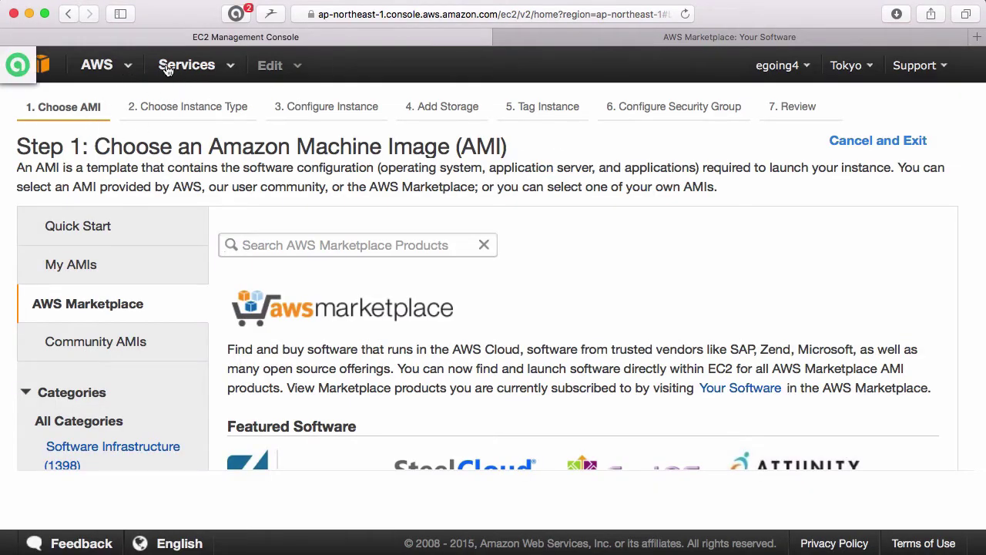
- Go to EC2 Instances, select running instance i-884b0d2d, and highlight its public DNS hostname
{"action": "left_click", "coordinate": [168, 67]}
{"action": "left_click", "coordinate": [71, 149]}
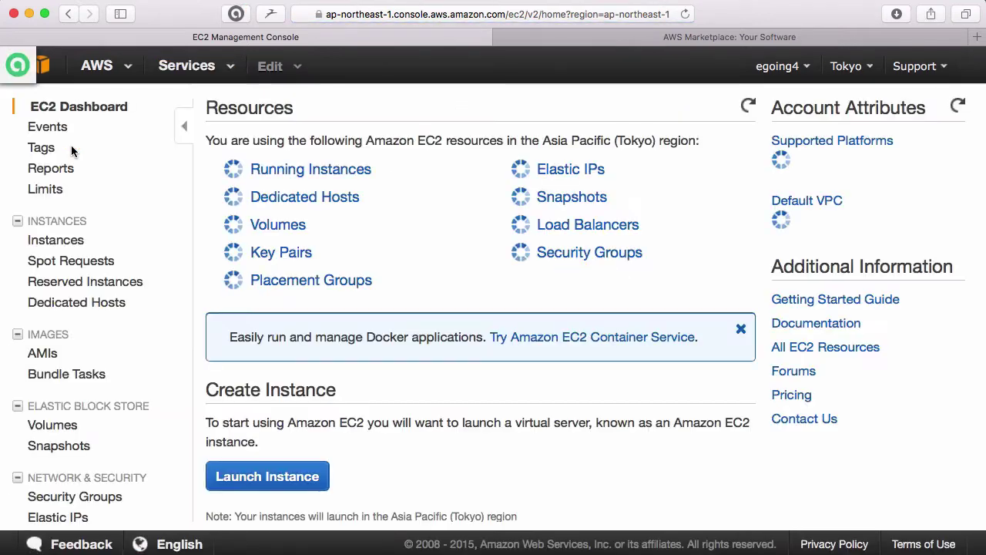
{"action": "left_click", "coordinate": [55, 242]}
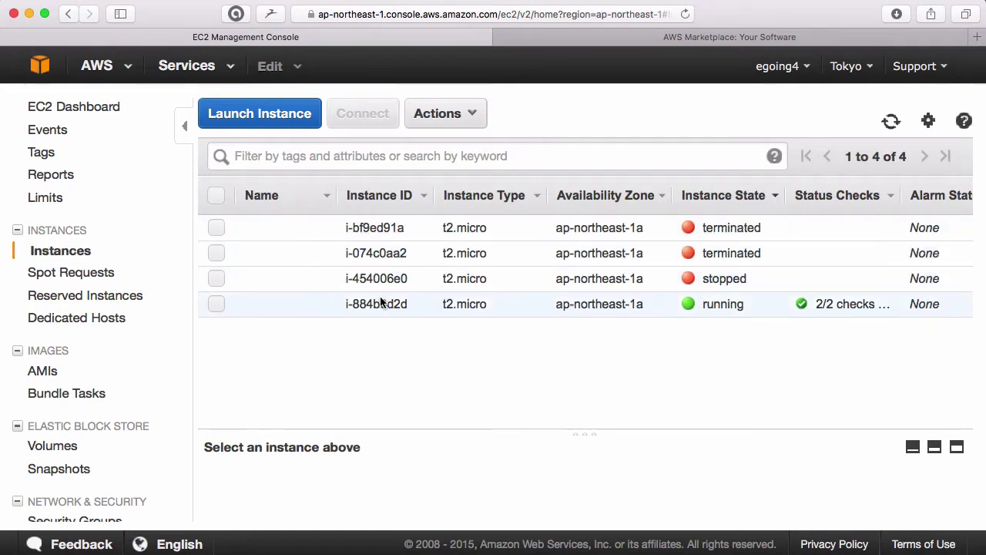
{"action": "left_click", "coordinate": [559, 306]}
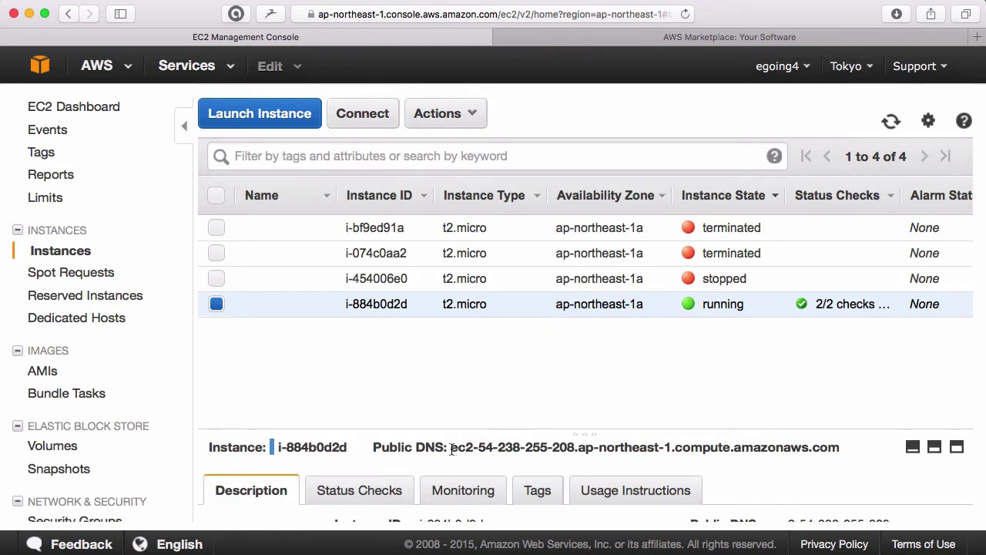
{"action": "left_click_drag", "start_coordinate": [452, 449], "coordinate": [766, 458]}
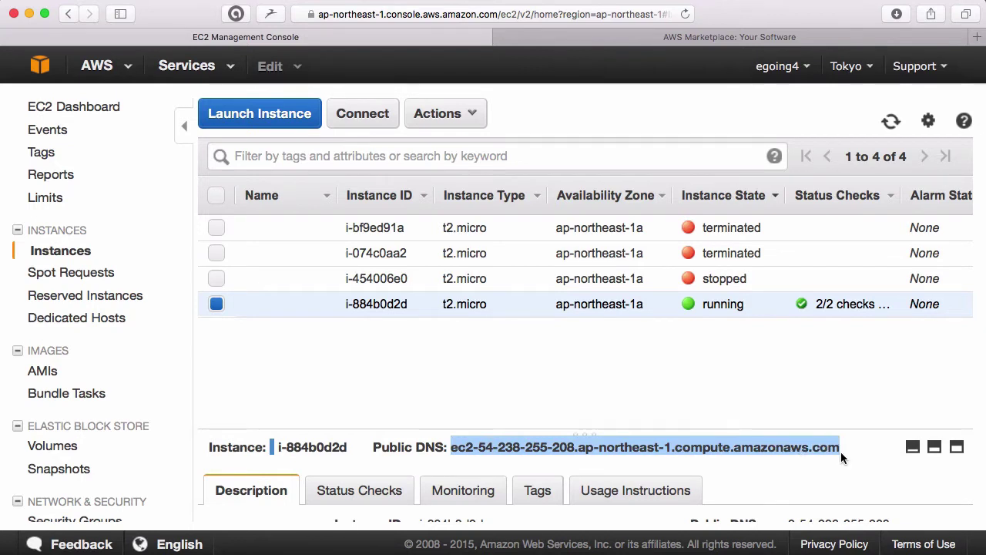
- Load the instance's public DNS in a new tab to view the 'user's Blog!' WordPress site
{"action": "key", "text": "super+c"}
{"action": "key", "text": "super+t"}
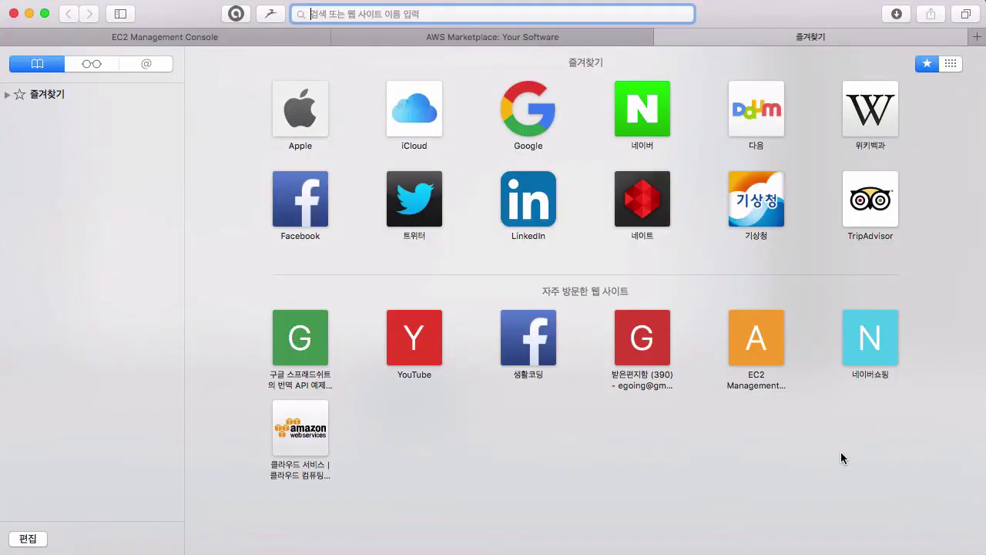
{"action": "key", "text": "super+v"}
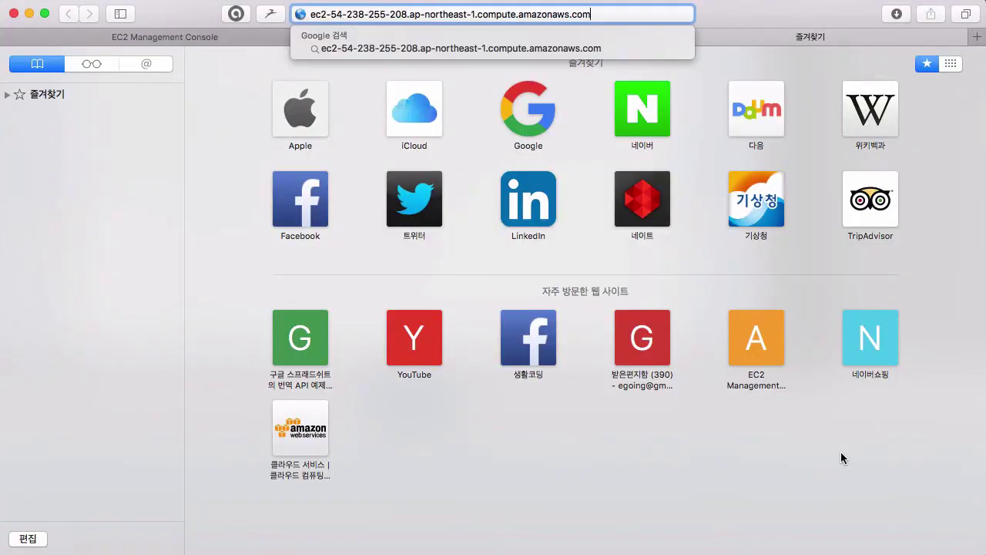
{"action": "key", "text": "Return"}
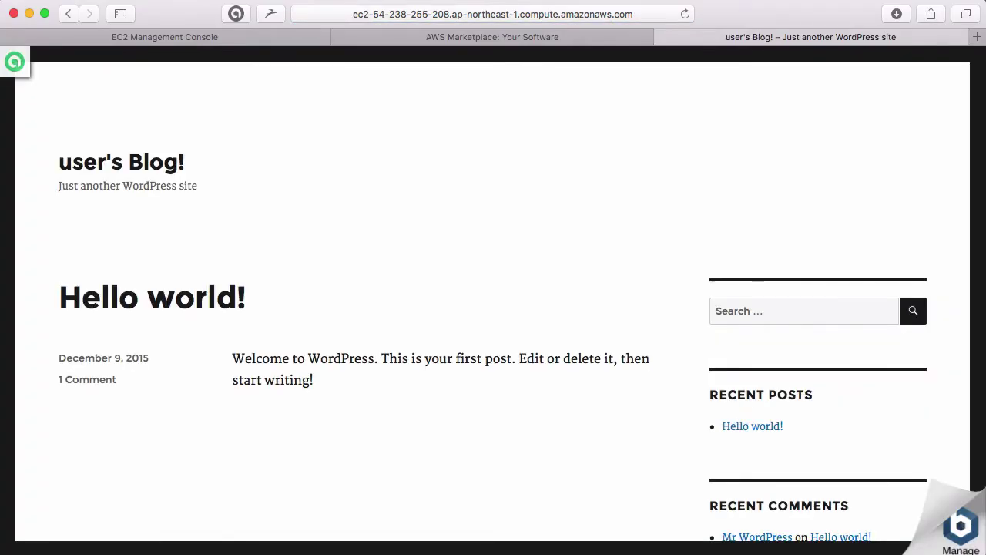
{"action": "scroll", "coordinate": [923, 423], "scroll_direction": "down", "scroll_amount": 5}
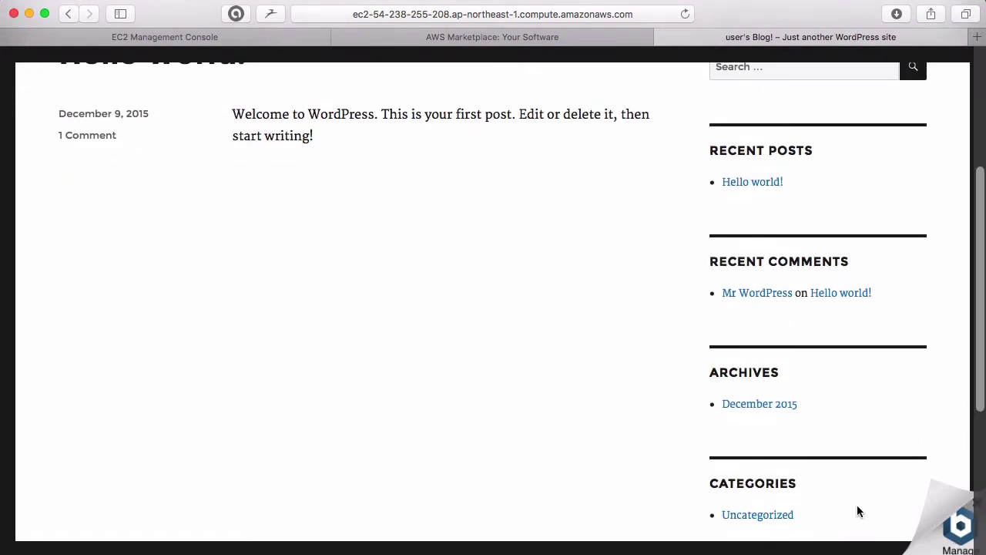
{"action": "scroll", "coordinate": [608, 489], "scroll_direction": "up", "scroll_amount": 5}
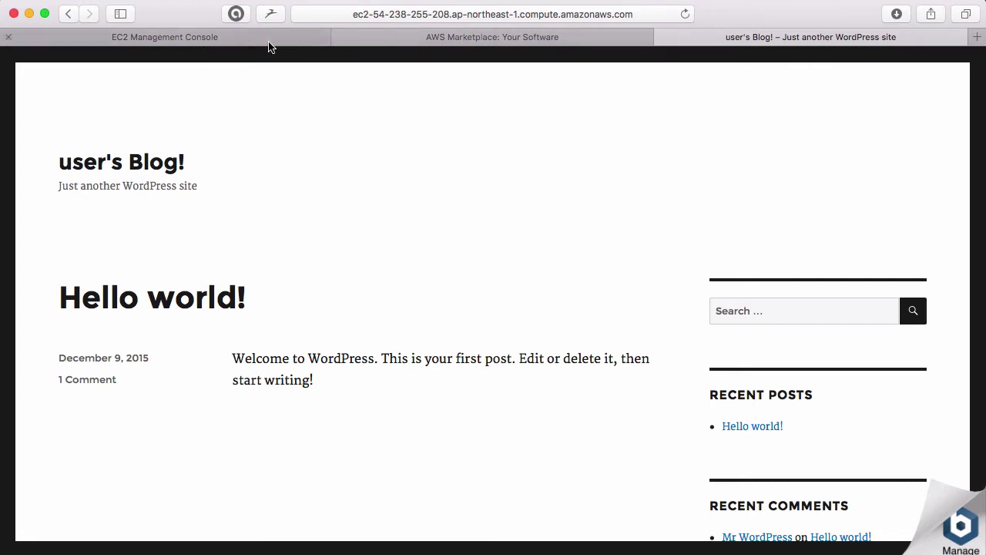
{"action": "left_click", "coordinate": [231, 36]}
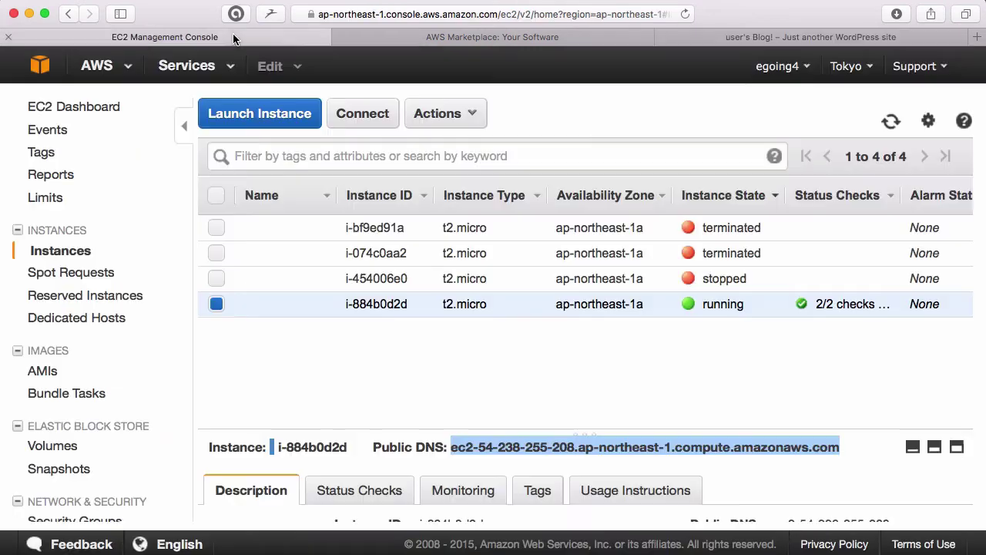
- Expand the notice's full usage instructions and follow the bitnami.com/aws-credentials link
{"action": "left_click", "coordinate": [588, 34]}
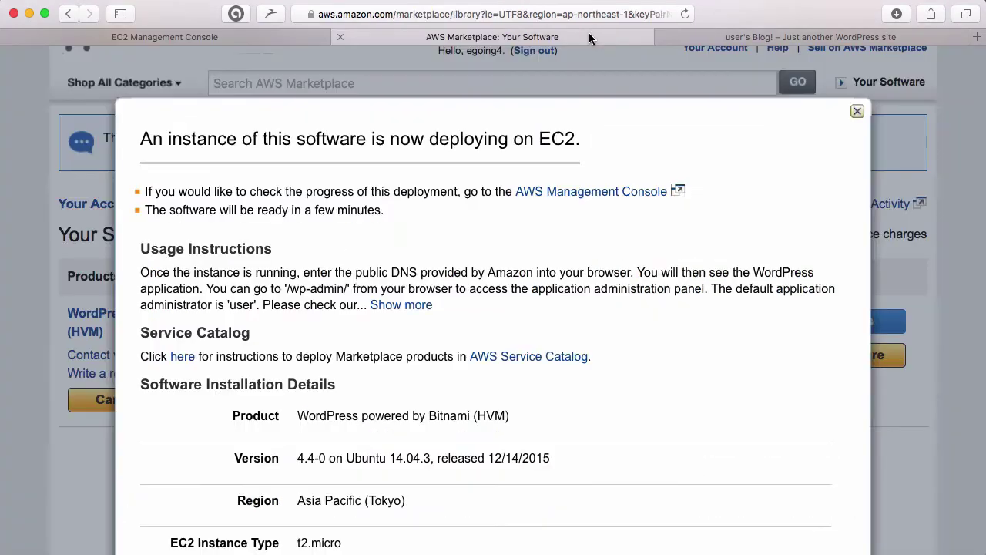
{"action": "left_click", "coordinate": [756, 36]}
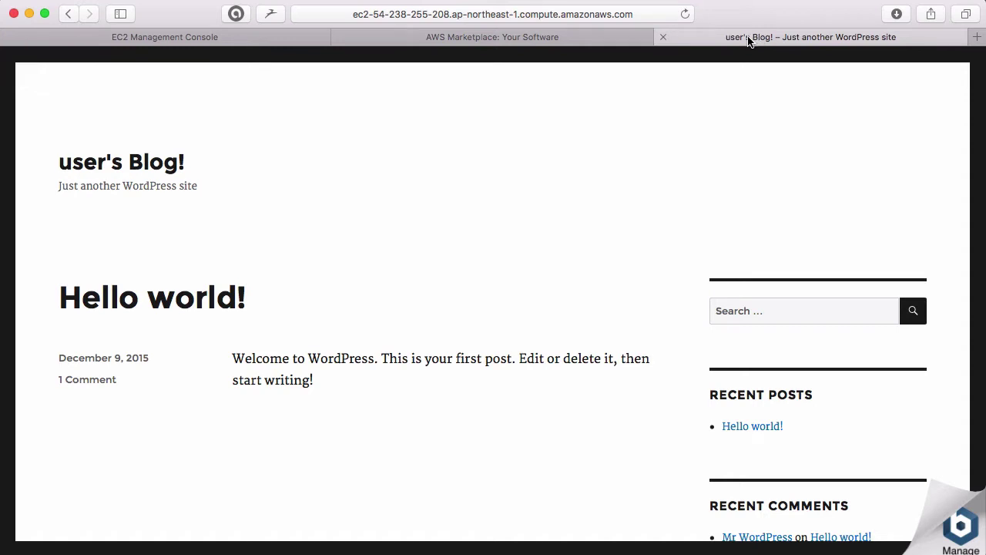
{"action": "left_click", "coordinate": [550, 39]}
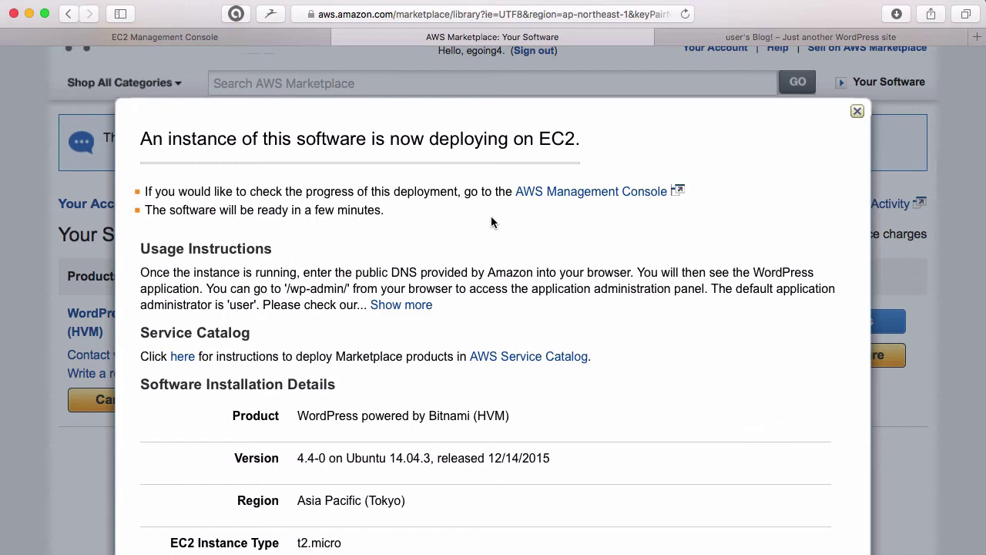
{"action": "left_click", "coordinate": [423, 306]}
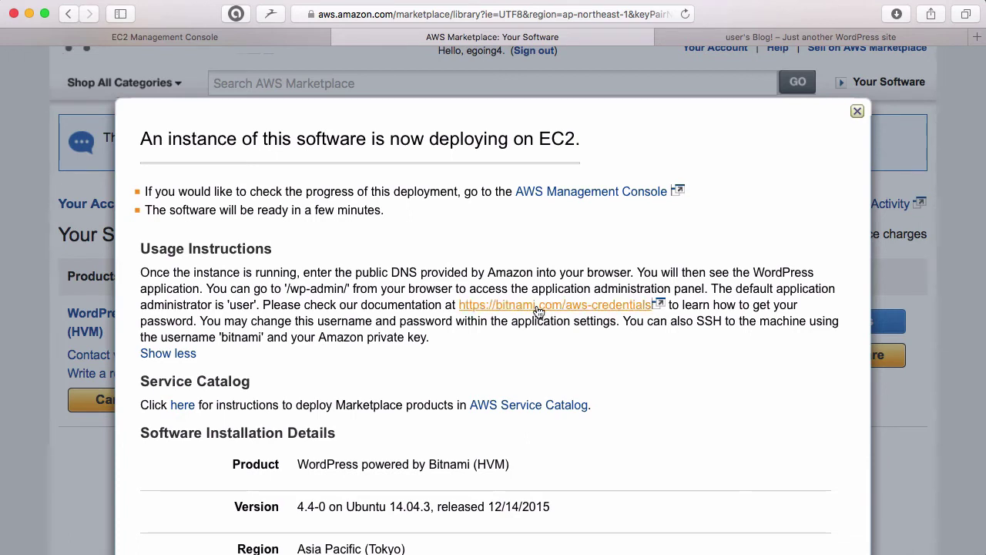
{"action": "left_click", "coordinate": [537, 307]}
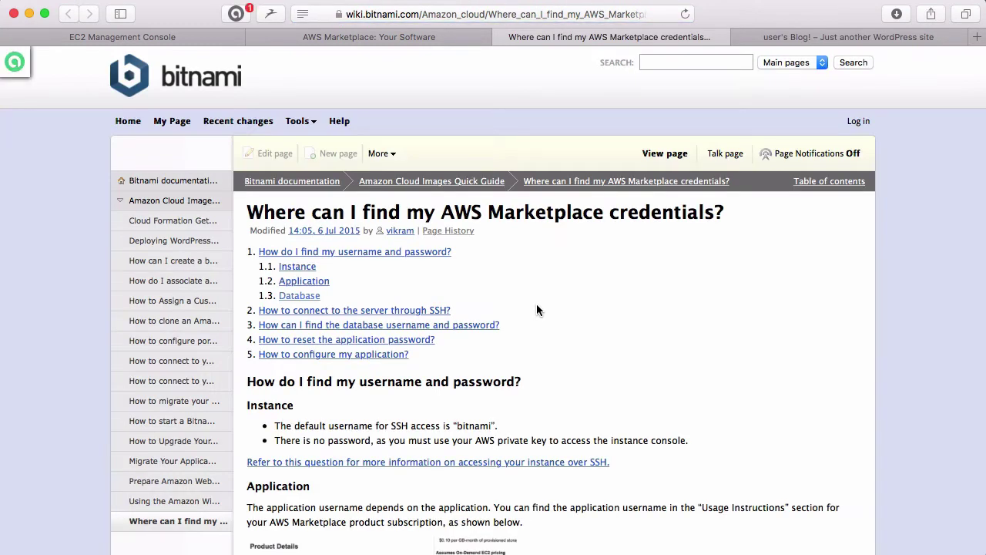
- Enlarge and read the Bitnami AWS Marketplace credentials guide, then go back to the EC2 instances list
{"action": "key", "text": "super+plus"}
{"action": "key", "text": "super+plus"}
{"action": "key", "text": "super+plus"}
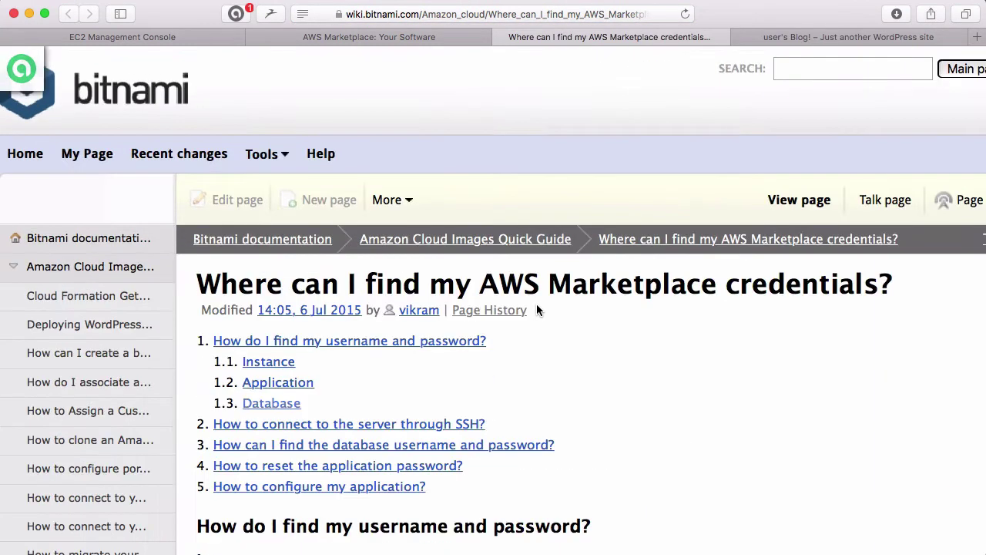
{"action": "scroll", "coordinate": [640, 349], "scroll_direction": "down", "scroll_amount": 10}
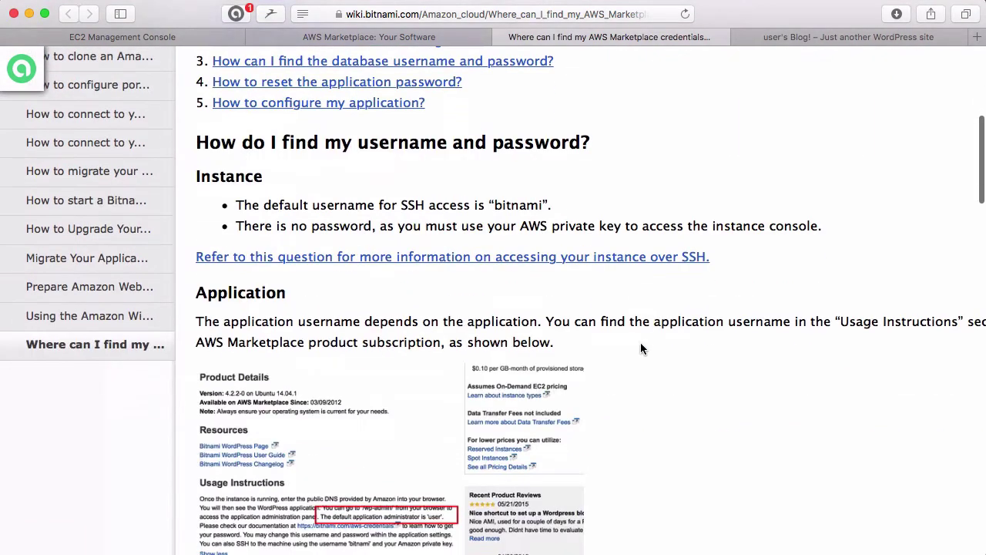
{"action": "scroll", "coordinate": [640, 349], "scroll_direction": "up", "scroll_amount": 10}
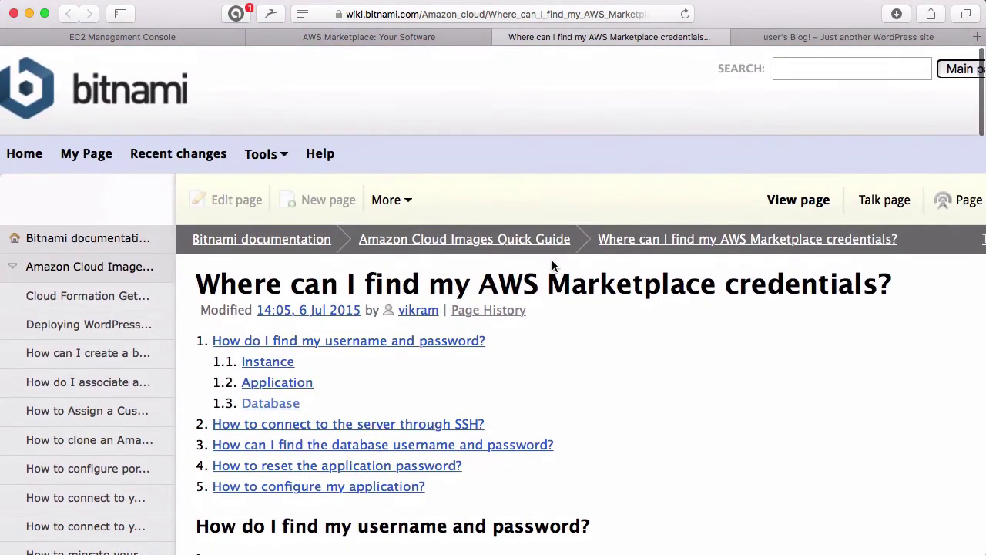
{"action": "scroll", "coordinate": [551, 266], "scroll_direction": "down", "scroll_amount": 5}
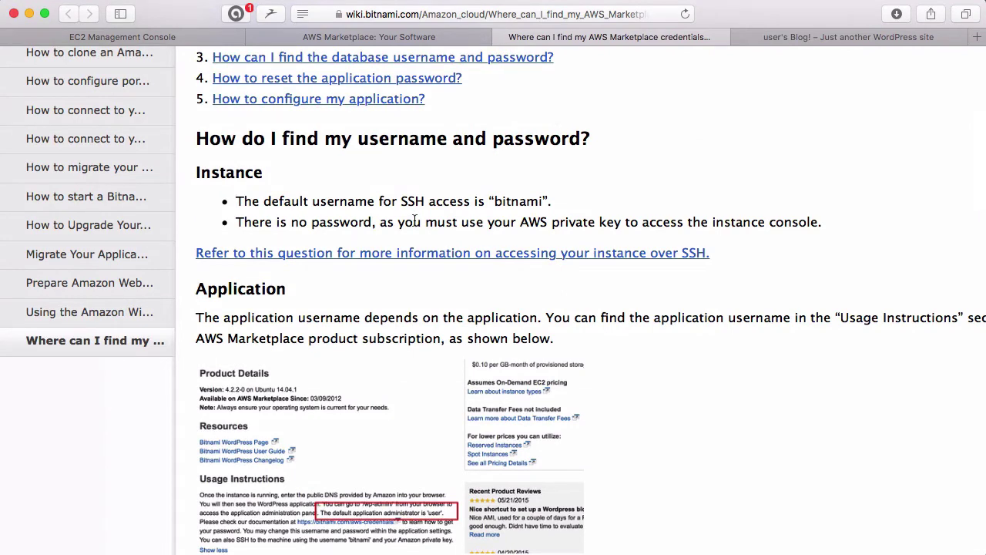
{"action": "scroll", "coordinate": [749, 448], "scroll_direction": "up", "scroll_amount": 3}
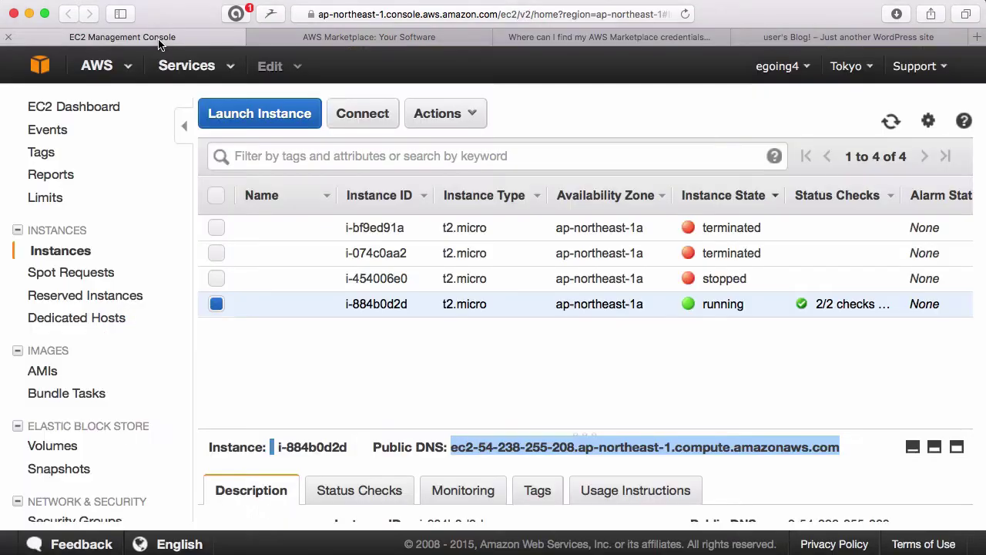
{"action": "left_click", "coordinate": [158, 38]}
{"action": "left_click_drag", "start_coordinate": [442, 432], "coordinate": [429, 242]}
{"action": "scroll", "coordinate": [531, 403], "scroll_direction": "down", "scroll_amount": 5}
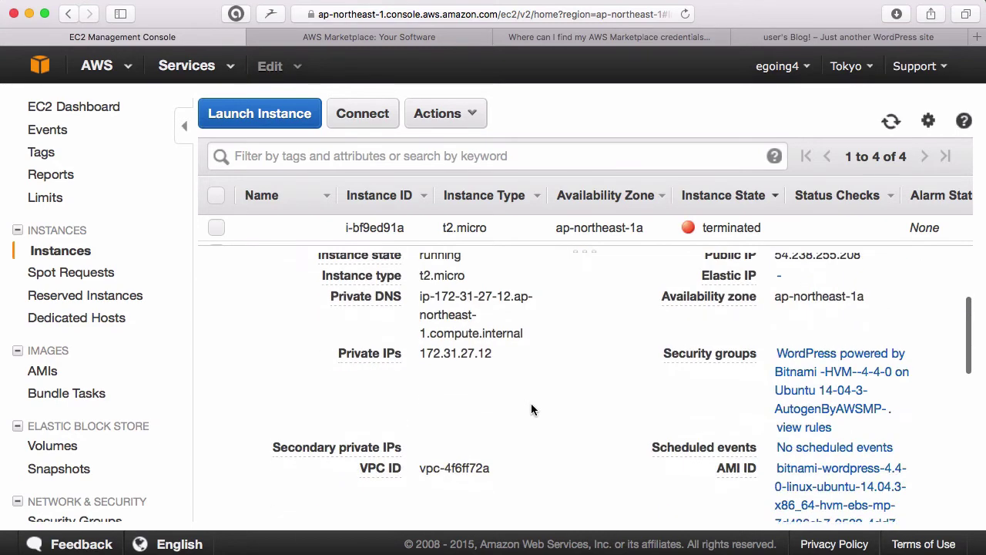
{"action": "scroll", "coordinate": [531, 403], "scroll_direction": "up", "scroll_amount": 2}
{"action": "scroll", "coordinate": [530, 403], "scroll_direction": "down", "scroll_amount": 10}
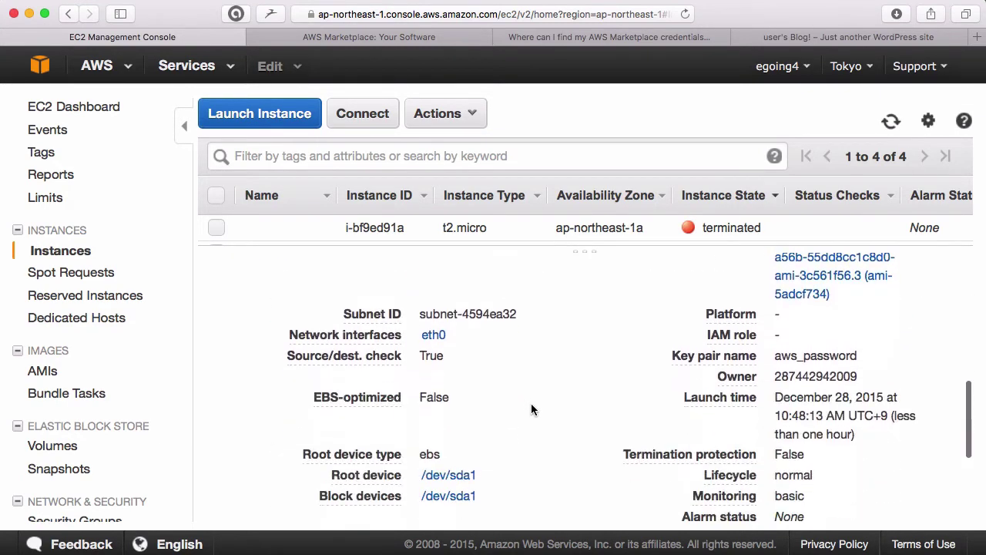
{"action": "triple_click", "coordinate": [818, 364]}
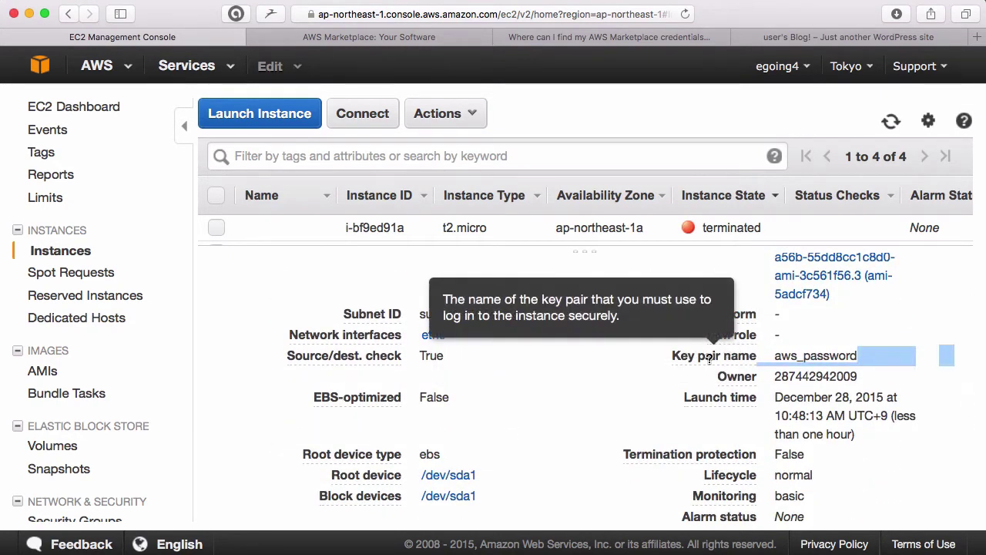
{"action": "mouse_move", "coordinate": [749, 347]}
{"action": "double_click", "coordinate": [792, 355]}
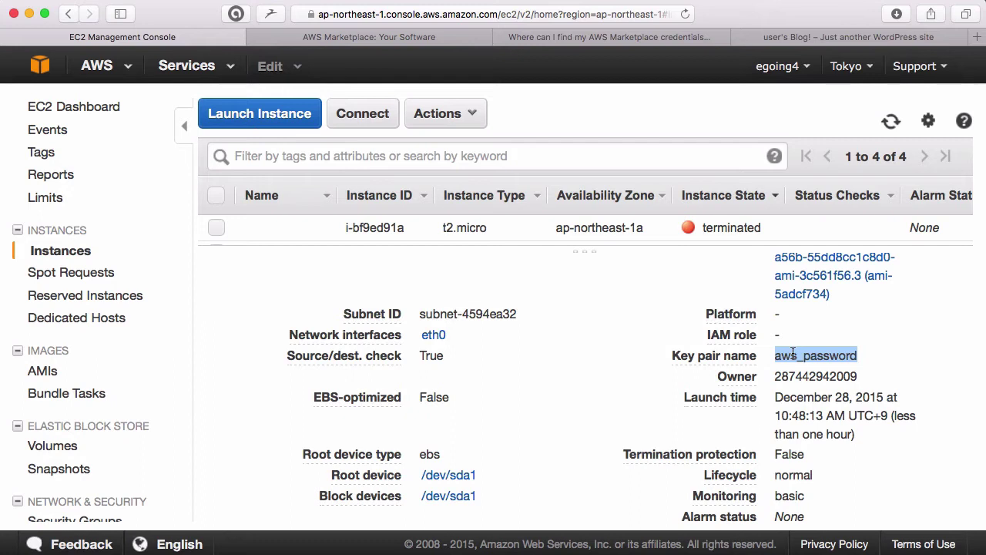
{"action": "scroll", "coordinate": [794, 352], "scroll_direction": "up", "scroll_amount": 2}
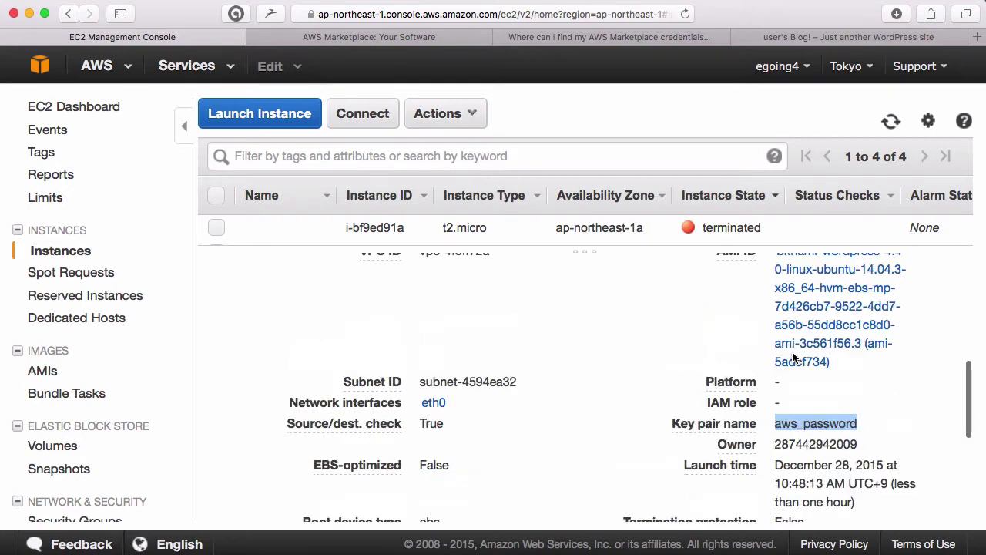
{"action": "scroll", "coordinate": [659, 332], "scroll_direction": "up", "scroll_amount": 3}
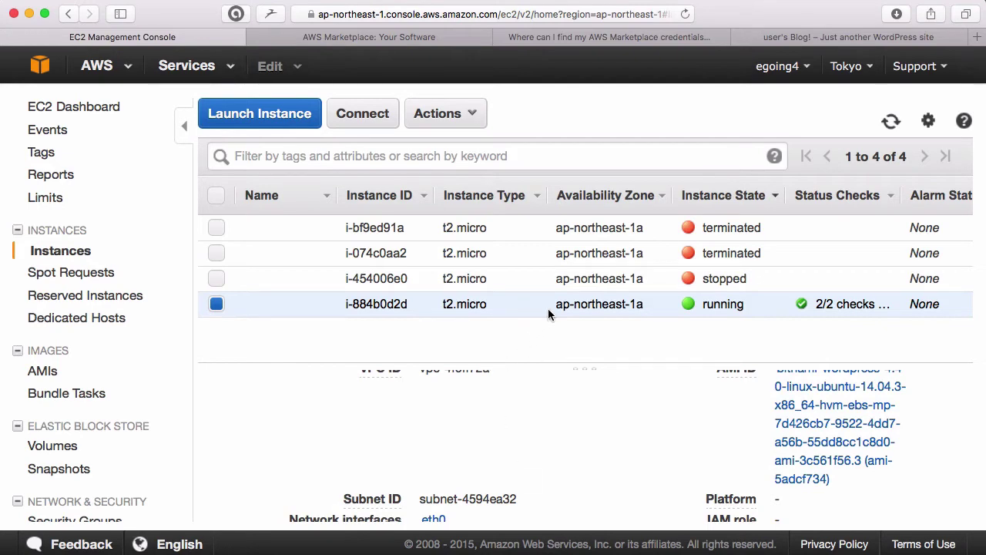
- Show the running instance's Connect instructions and select the example ssh command for Terminal
{"action": "right_click", "coordinate": [549, 309]}
{"action": "left_click", "coordinate": [587, 310]}
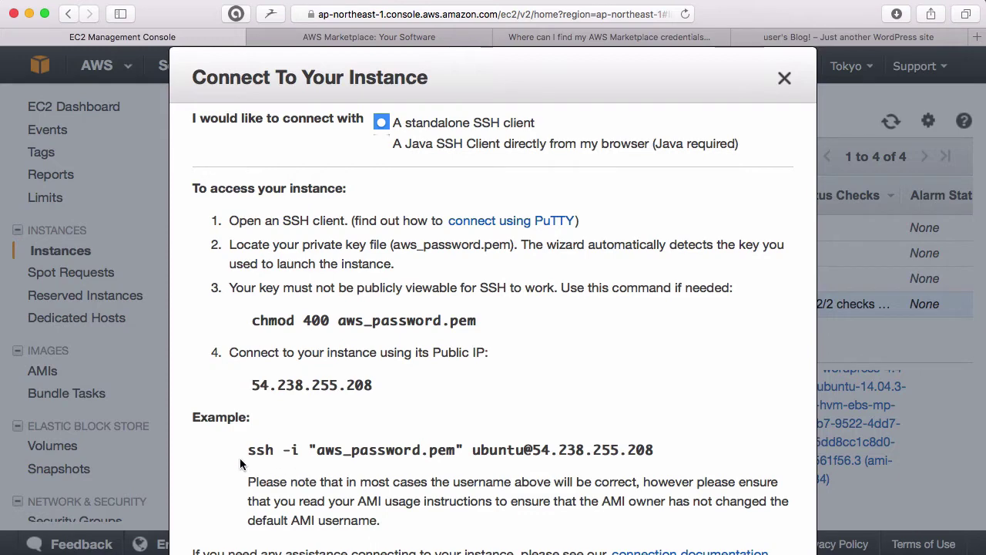
{"action": "triple_click", "coordinate": [656, 445]}
{"action": "key", "text": "super+c"}
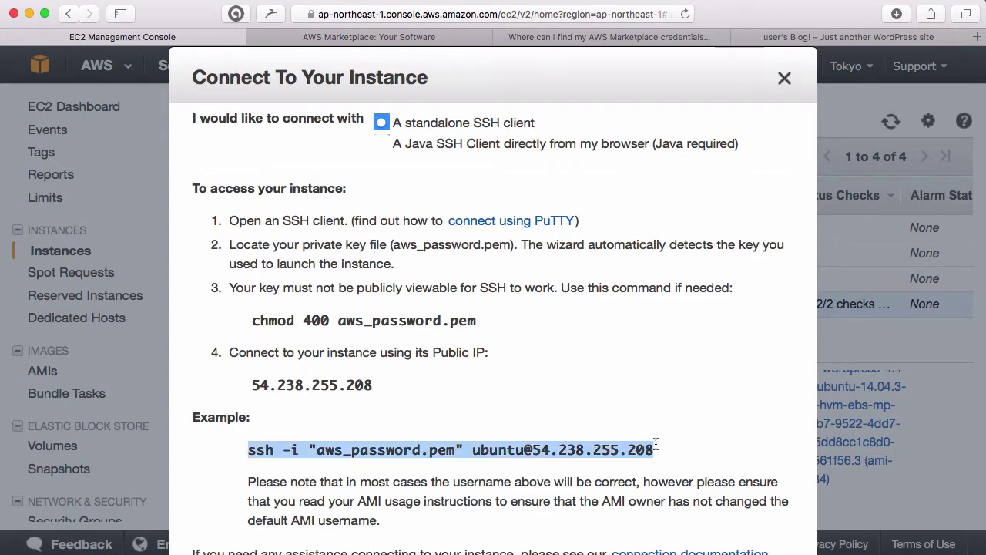
{"action": "key", "text": "super+Tab"}
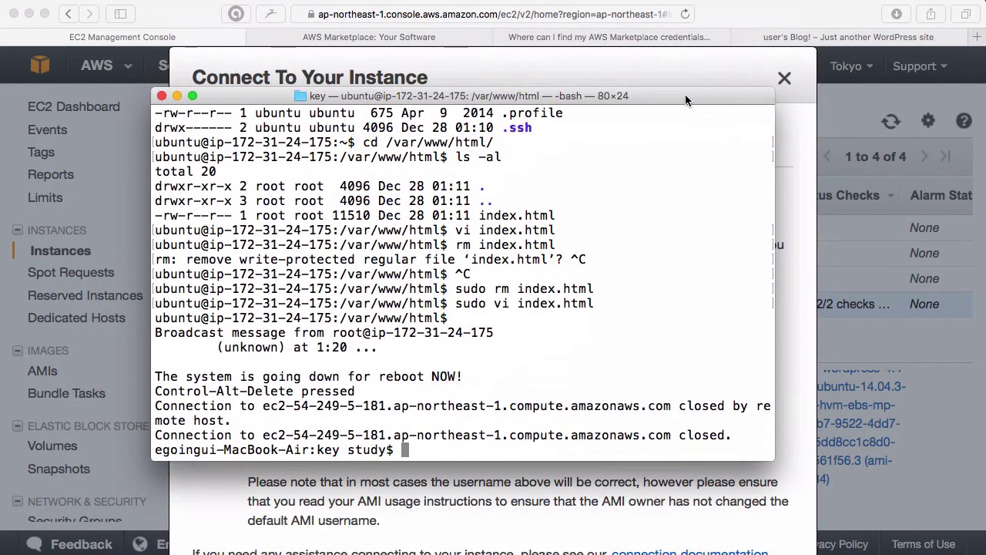
- SSH into 54.238.255.208 as bitnami with the pasted command, answering yes to the host key
{"action": "key", "text": "super+plus"}
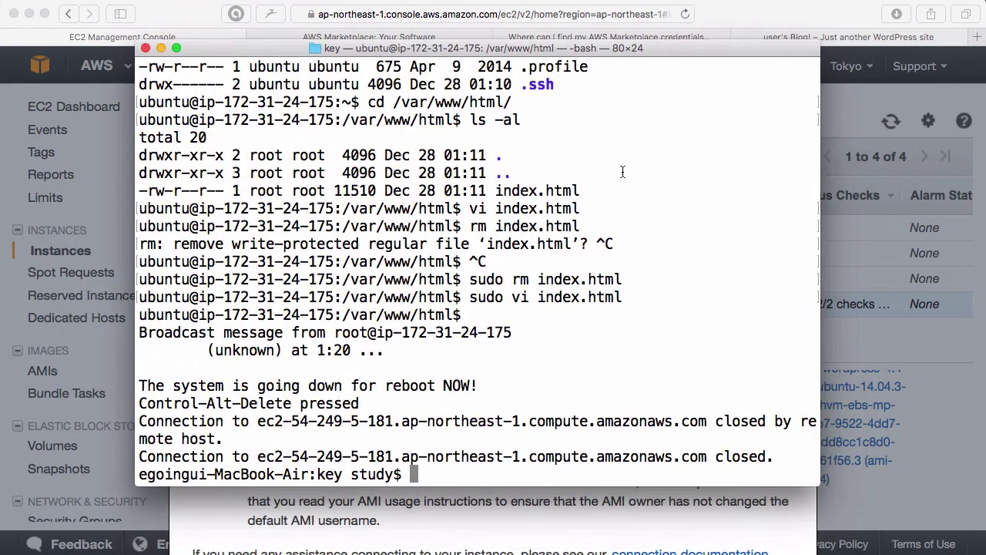
{"action": "key", "text": "super+v"}
{"action": "key", "text": "Return"}
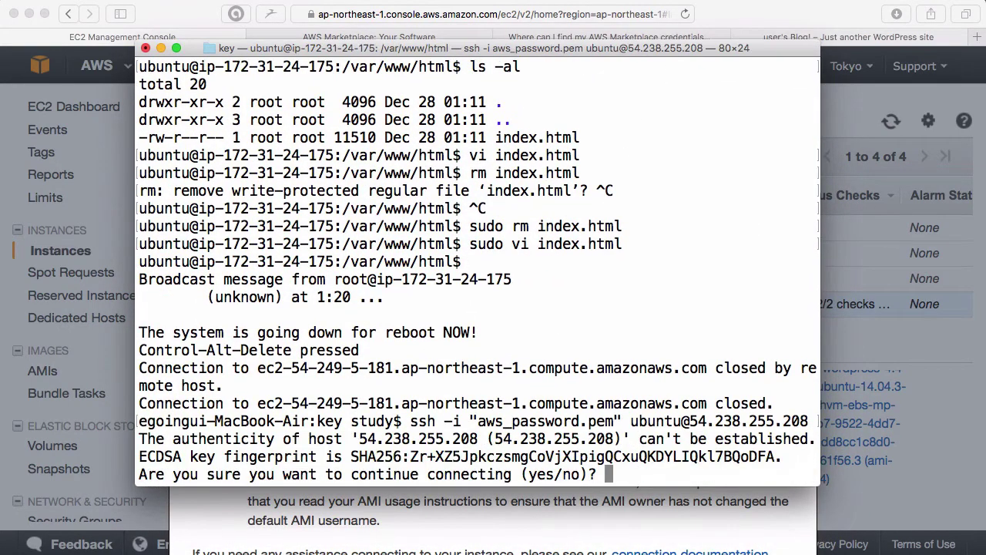
{"action": "type", "text": "yea"}
{"action": "key", "text": "Return"}
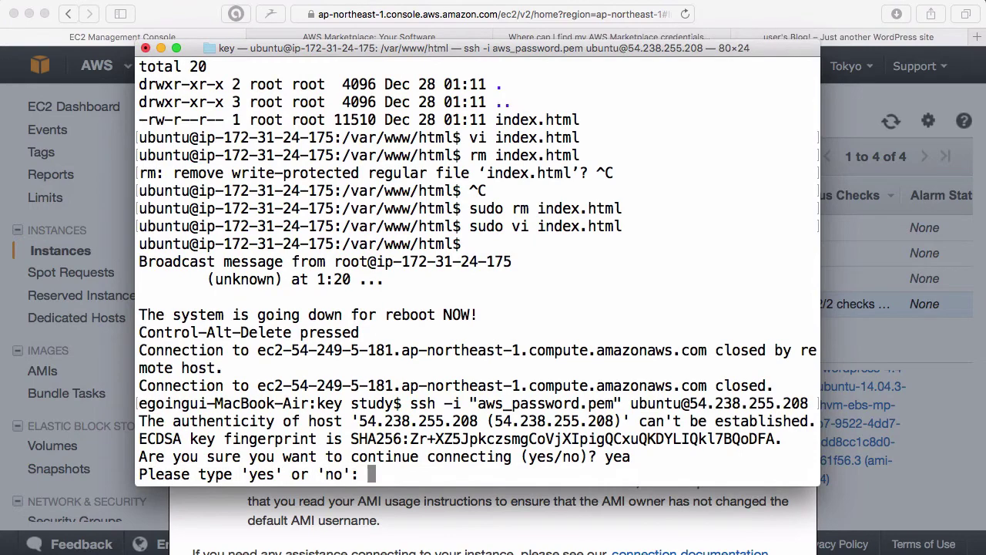
{"action": "type", "text": "yes"}
{"action": "key", "text": "Return"}
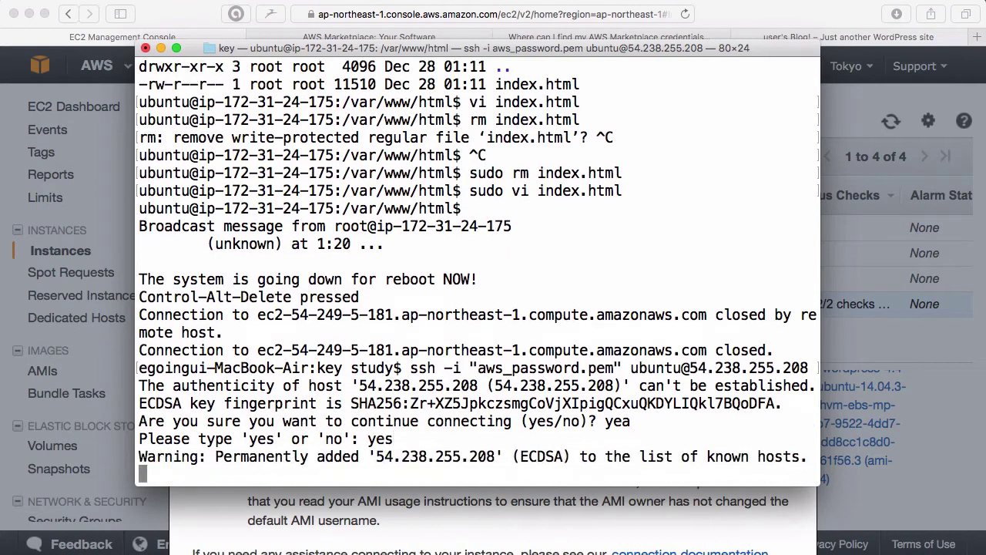
- Restore the terminal text size, review the Bitnami WordPress 4.4-0 banner, and return to the browser
{"action": "key", "text": "super+minus"}
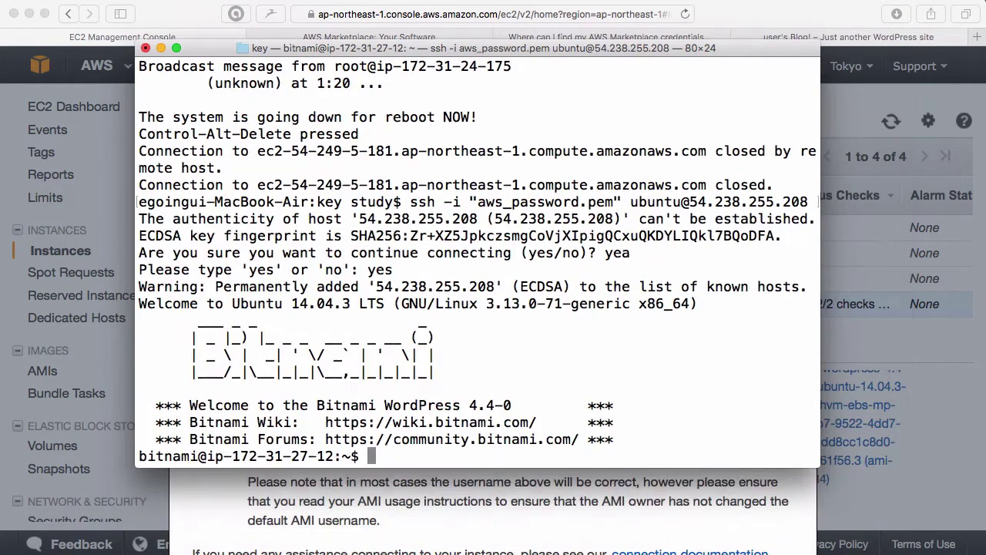
{"action": "left_click_drag", "start_coordinate": [410, 339], "coordinate": [201, 340]}
{"action": "left_click", "coordinate": [331, 356]}
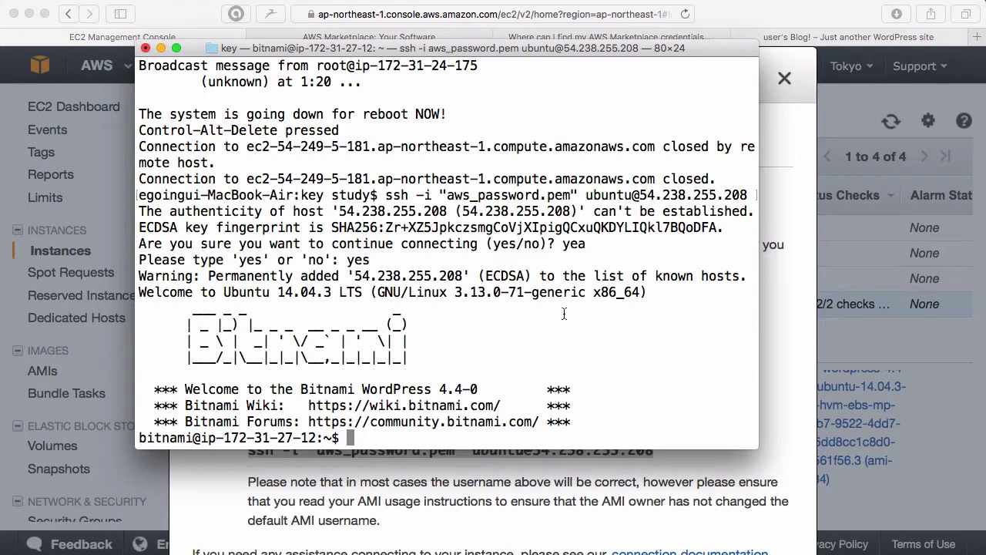
{"action": "left_click", "coordinate": [767, 284]}
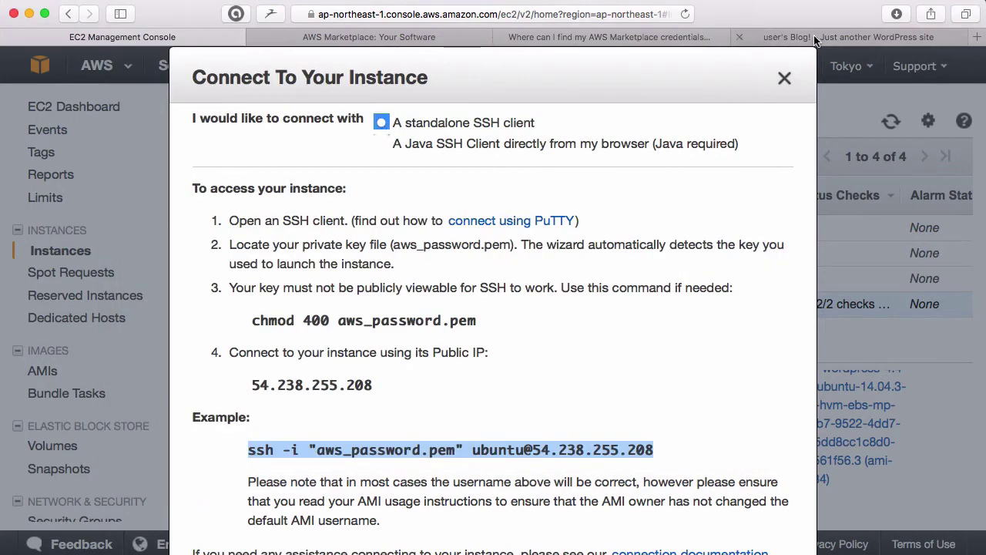
- Jump to the credentials guide's Application section explaining the System Log password
{"action": "left_click", "coordinate": [768, 39]}
{"action": "left_click", "coordinate": [651, 39]}
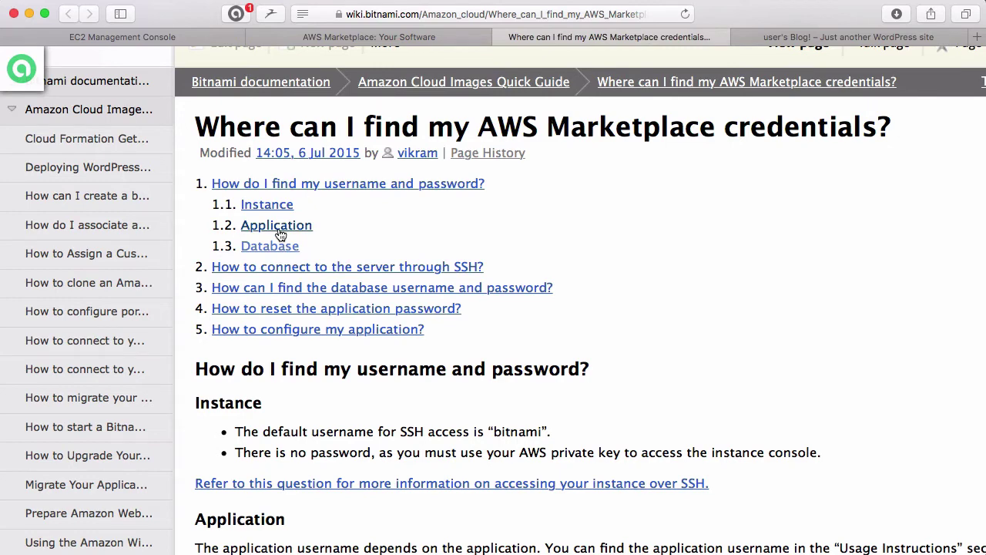
{"action": "left_click", "coordinate": [277, 225]}
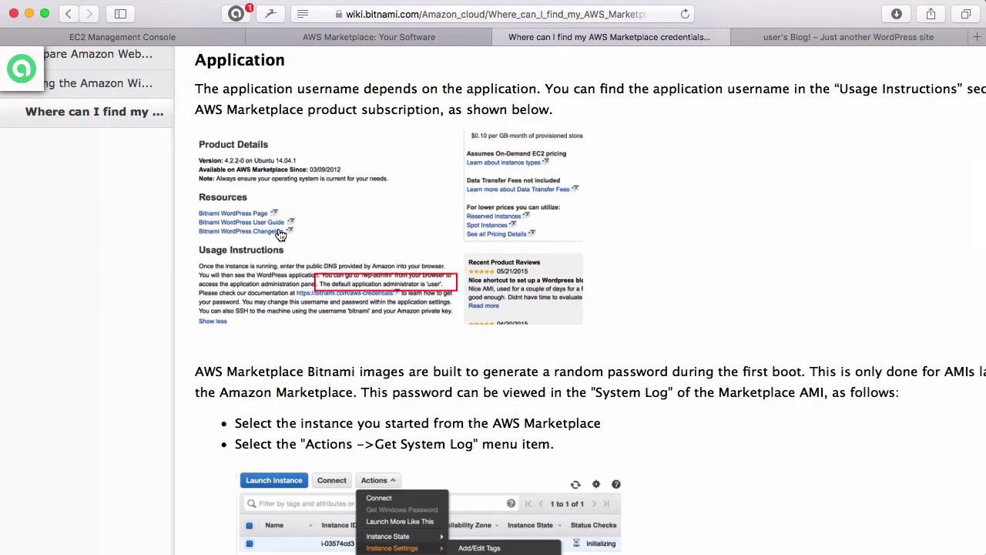
{"action": "scroll", "coordinate": [280, 235], "scroll_direction": "right", "scroll_amount": 5}
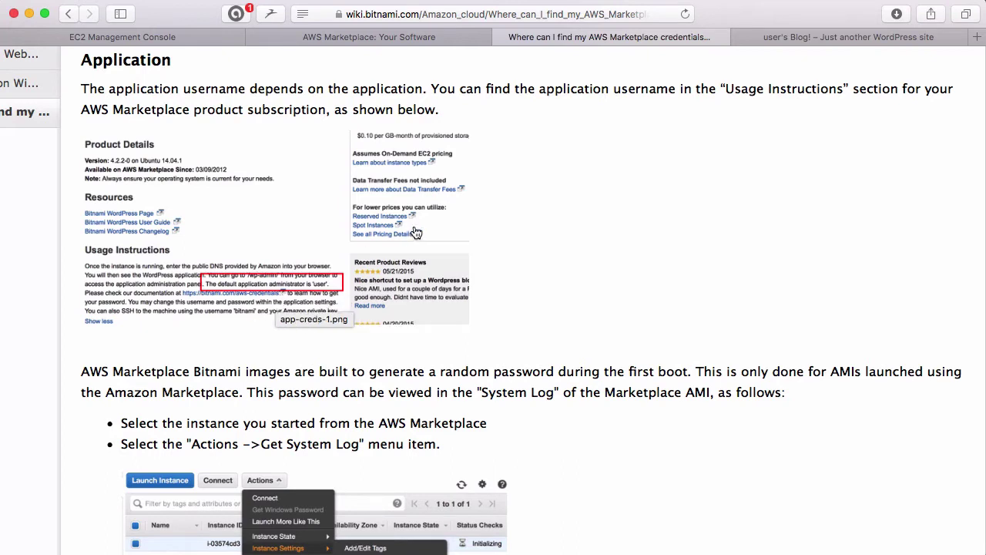
- Close the deployment notice and locate '/wp-admin/' in the WordPress powered by Bitnami (HVM) Usage Instructions
{"action": "left_click", "coordinate": [410, 35]}
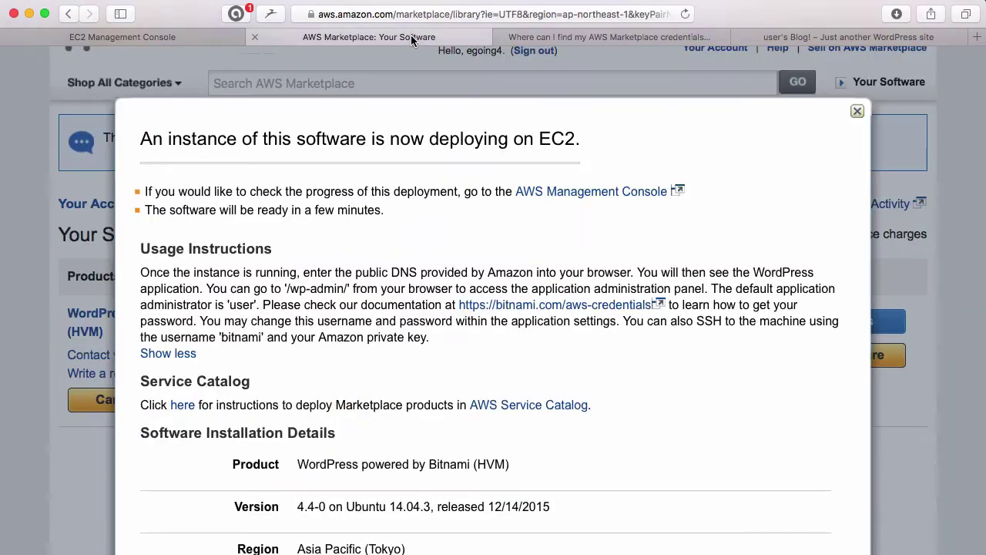
{"action": "left_click", "coordinate": [856, 111]}
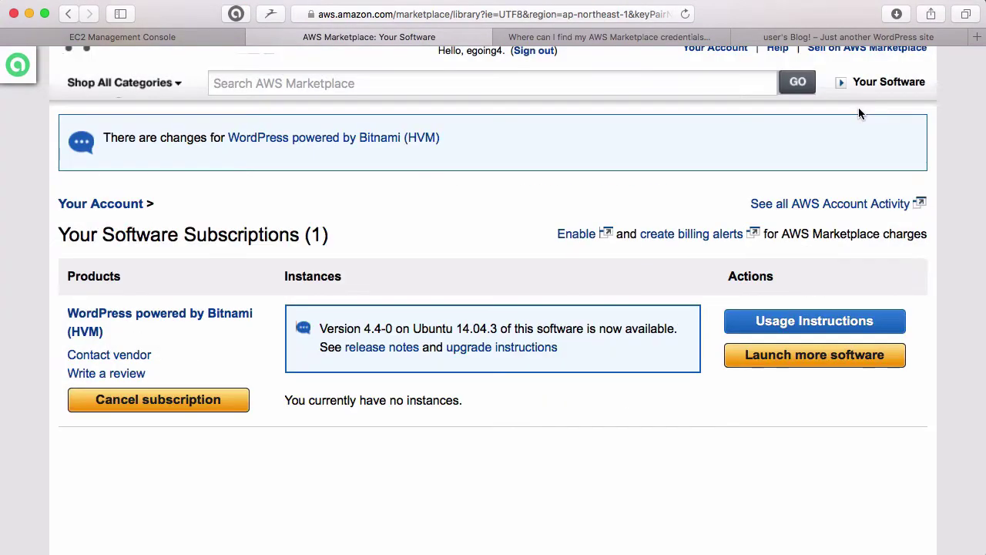
{"action": "left_click", "coordinate": [165, 314]}
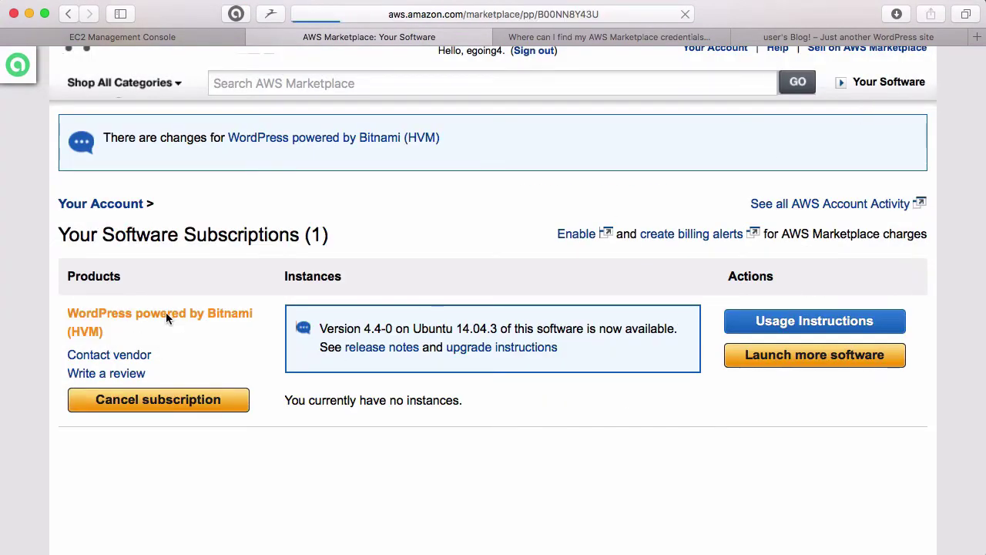
{"action": "scroll", "coordinate": [350, 327], "scroll_direction": "down", "scroll_amount": 10}
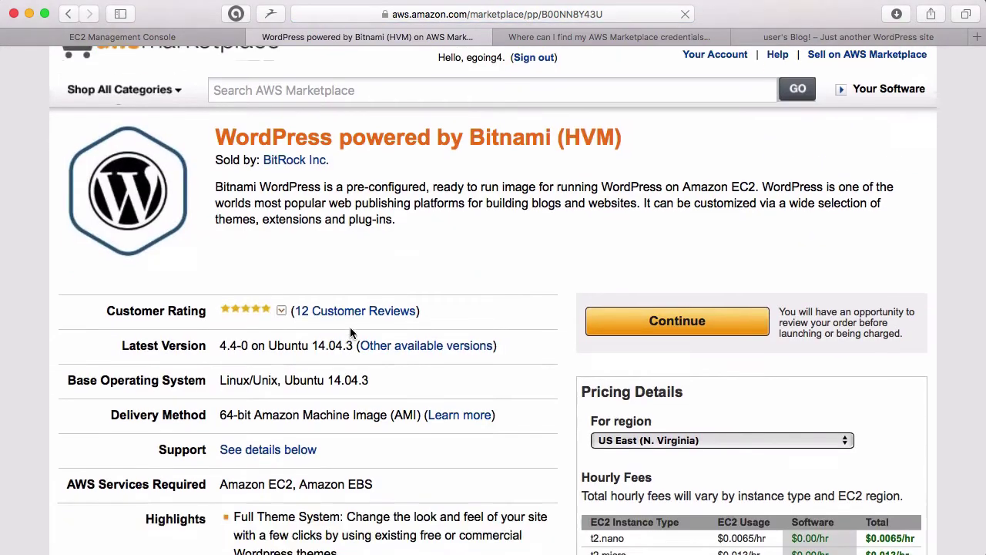
{"action": "scroll", "coordinate": [350, 328], "scroll_direction": "down", "scroll_amount": 5}
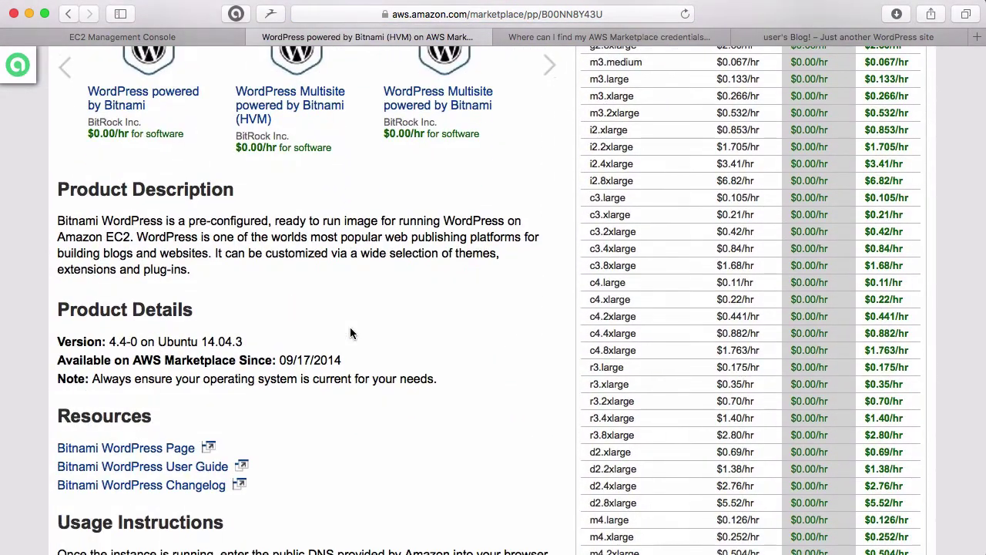
{"action": "scroll", "coordinate": [349, 332], "scroll_direction": "down", "scroll_amount": 7}
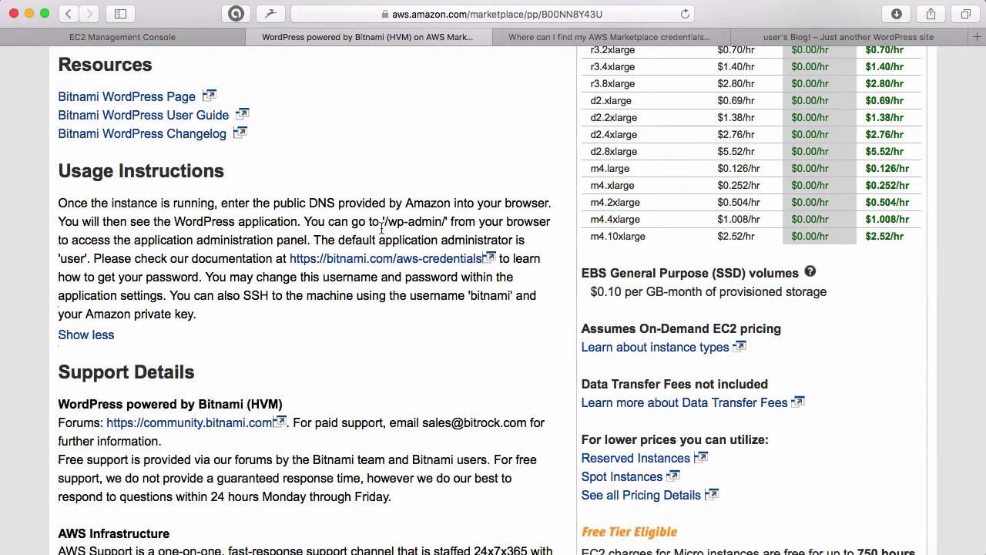
{"action": "left_click_drag", "start_coordinate": [385, 227], "coordinate": [447, 221]}
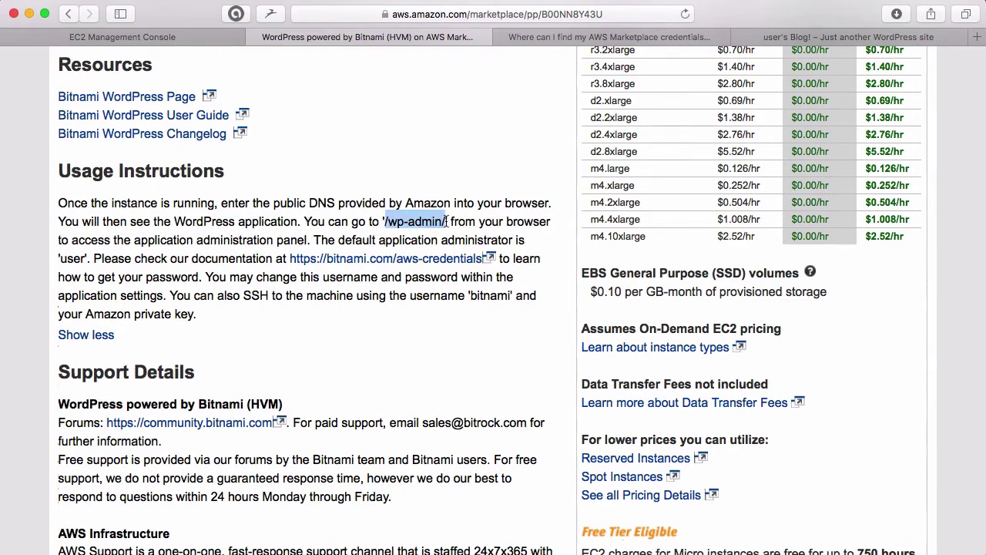
- Append /wp-admin/ to the blog's address to bring up the WordPress Log In page
{"action": "left_click", "coordinate": [784, 39]}
{"action": "left_click", "coordinate": [636, 15]}
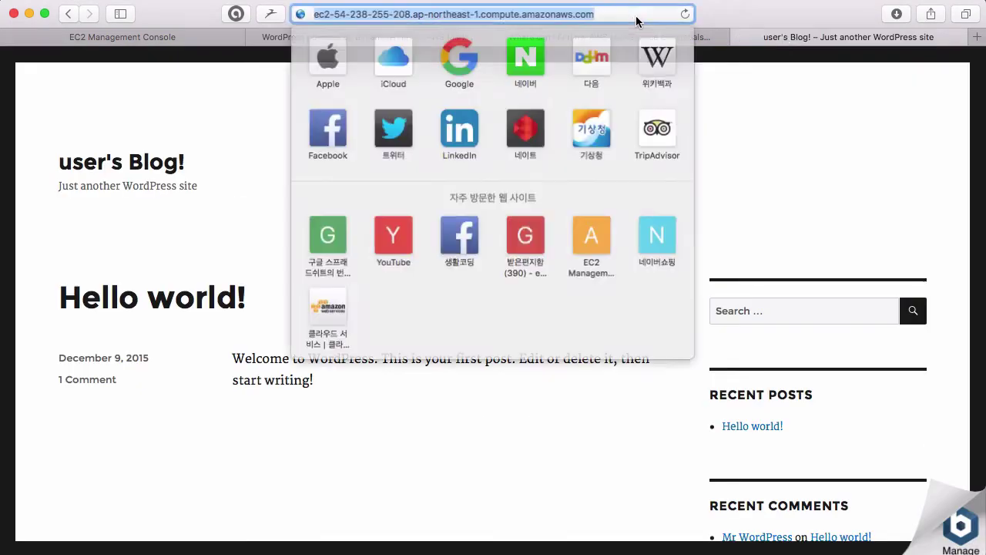
{"action": "left_click", "coordinate": [637, 16]}
{"action": "type", "text": "/wp-admi"}
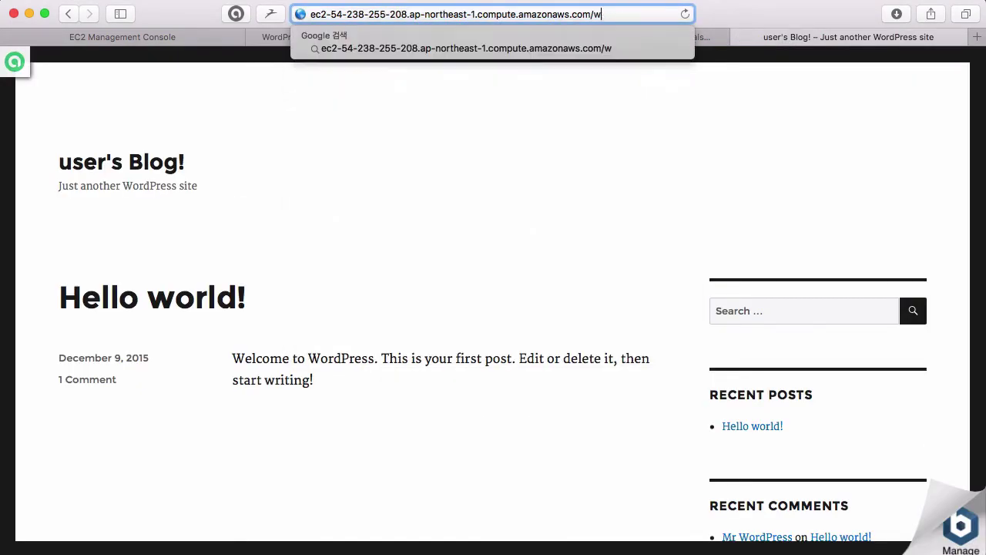
{"action": "type", "text": "n/"}
{"action": "key", "text": "Return"}
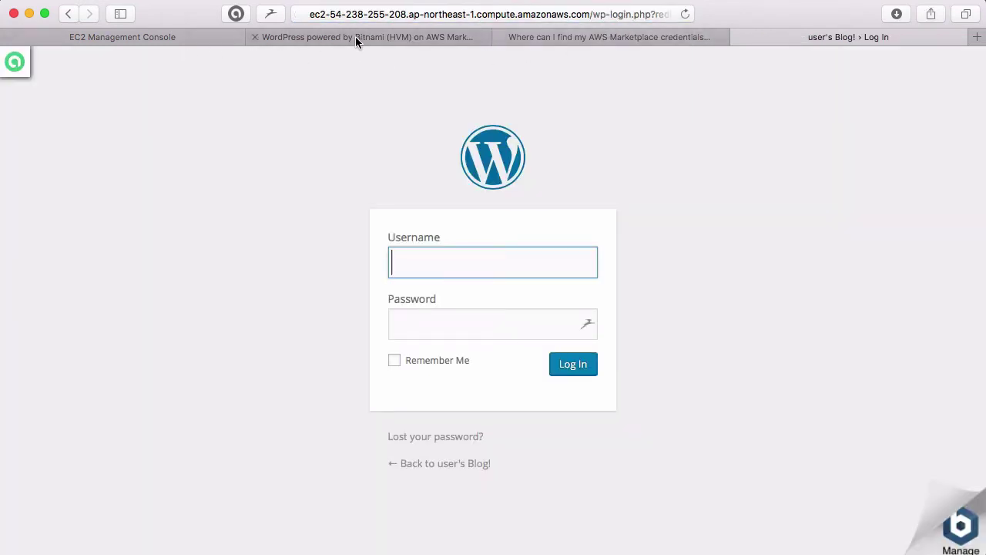
{"action": "left_click", "coordinate": [355, 38]}
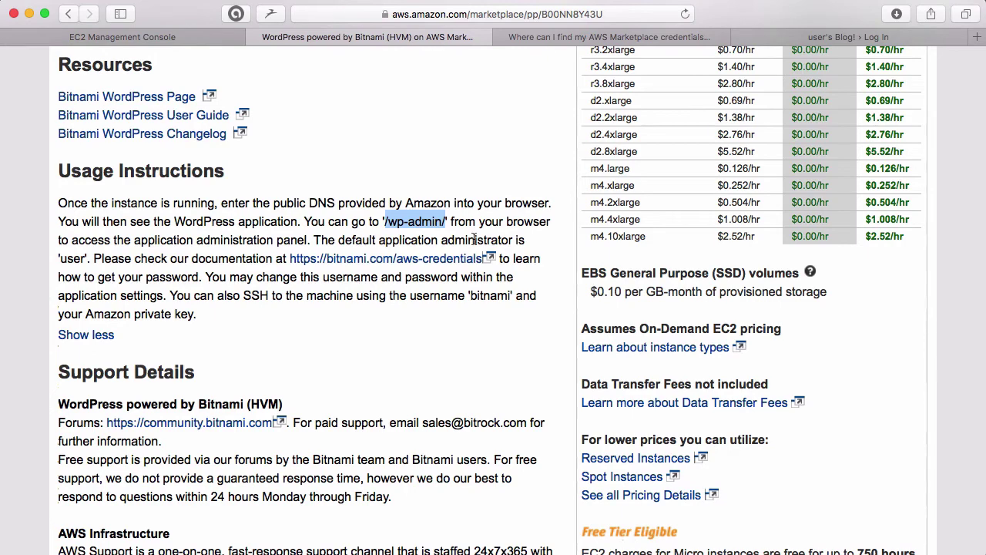
- Enter the default administrator name 'user' in the WordPress login's Username field
{"action": "double_click", "coordinate": [73, 258]}
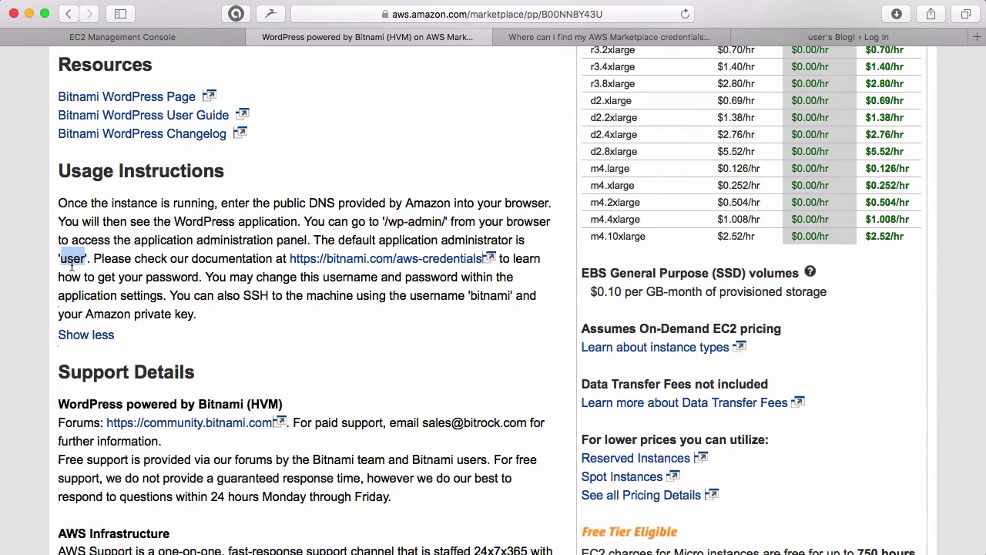
{"action": "scroll", "coordinate": [624, 78], "scroll_direction": "up", "scroll_amount": 3}
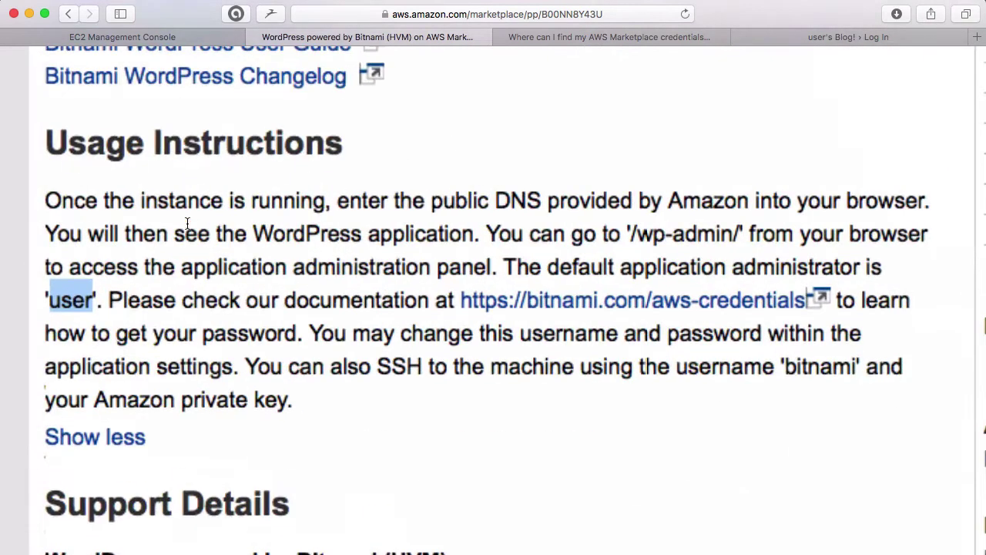
{"action": "left_click", "coordinate": [821, 33]}
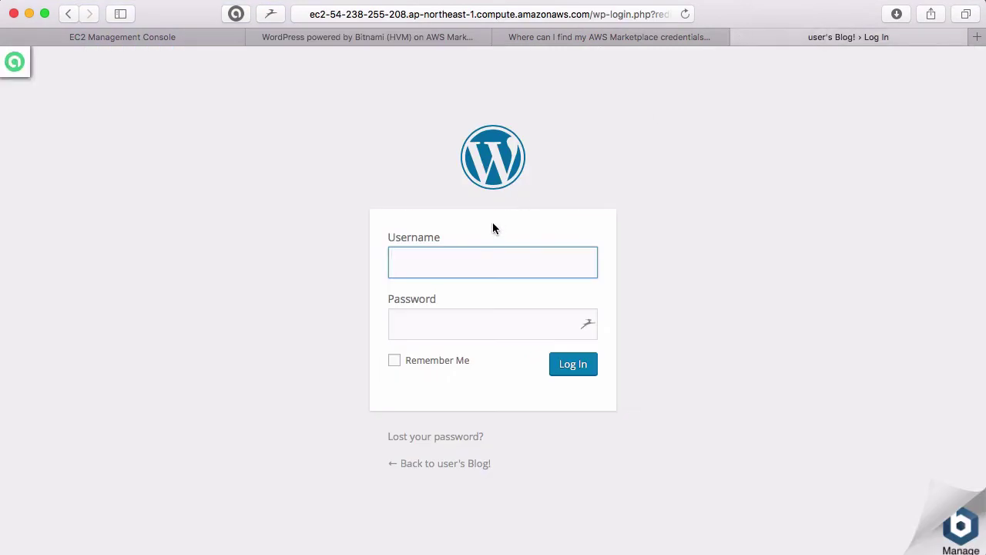
{"action": "type", "text": "user"}
- Return to the Bitnami wiki page on finding Marketplace credentials
{"action": "left_click", "coordinate": [520, 37]}
{"action": "left_click", "coordinate": [414, 35]}
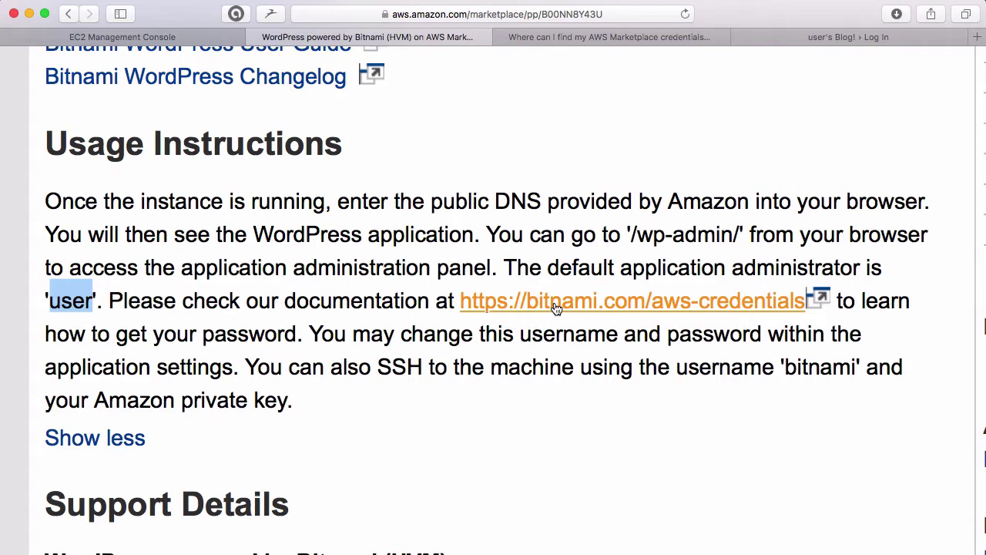
{"action": "left_click", "coordinate": [601, 37]}
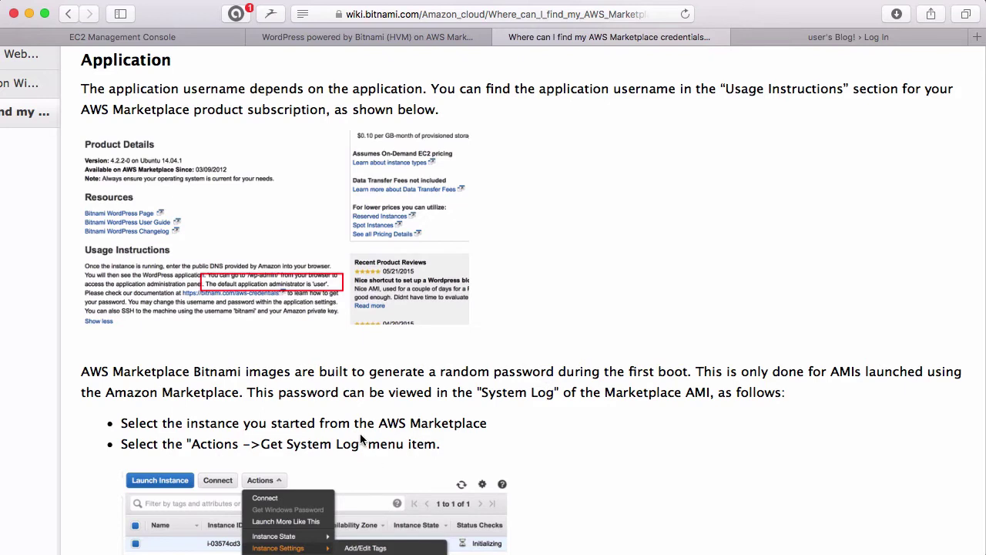
- Close the connection instructions and request the running t2.micro instance's system log via Instance Settings
{"action": "left_click", "coordinate": [135, 40]}
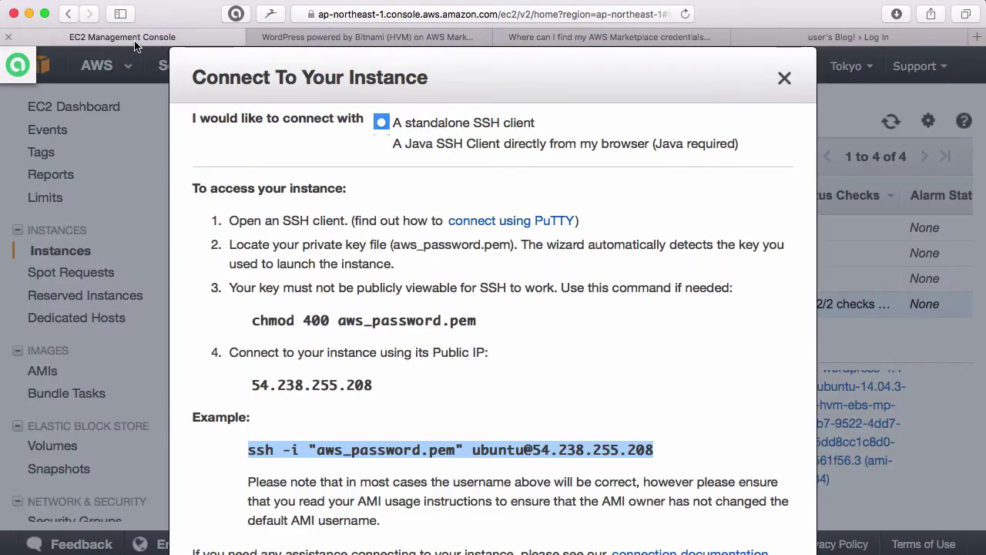
{"action": "left_click", "coordinate": [784, 80]}
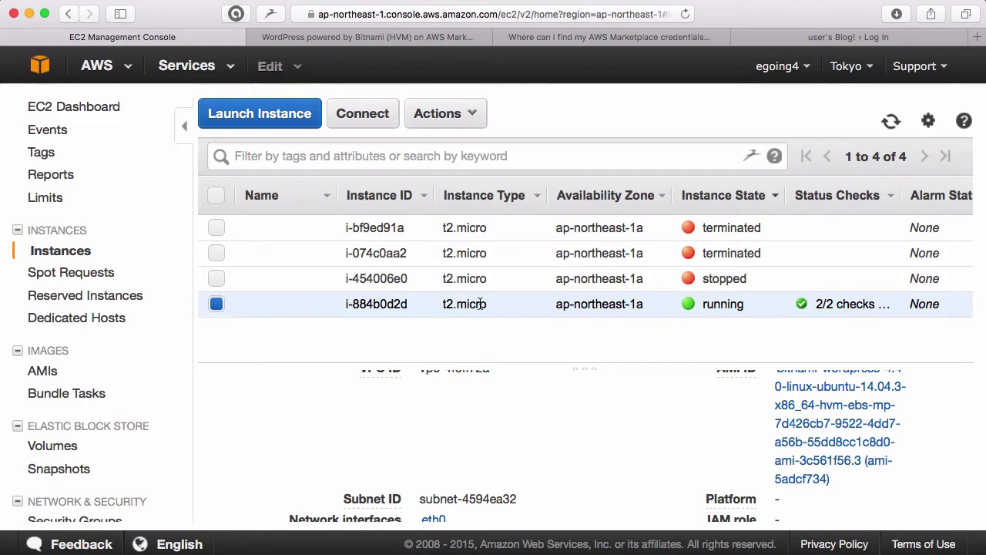
{"action": "right_click", "coordinate": [480, 303]}
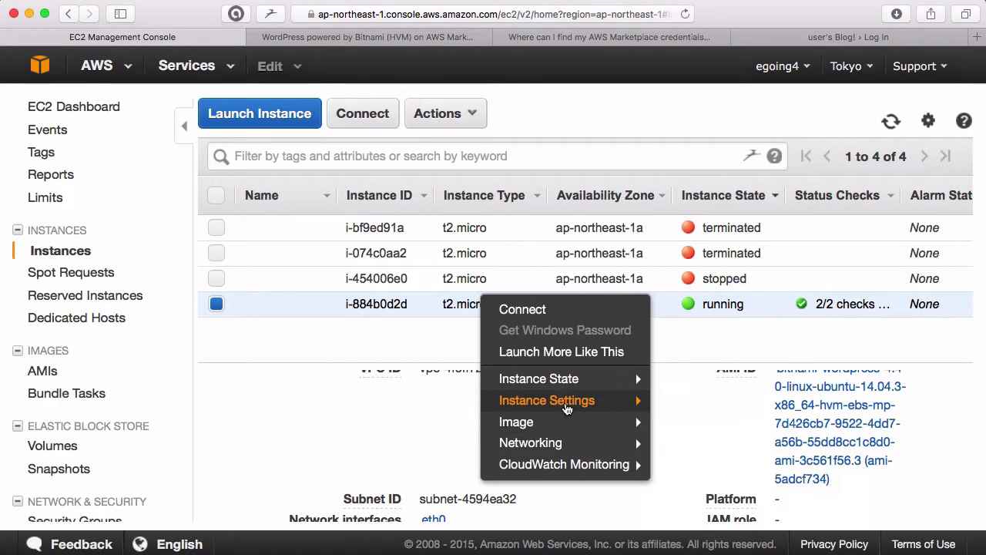
{"action": "mouse_move", "coordinate": [583, 404]}
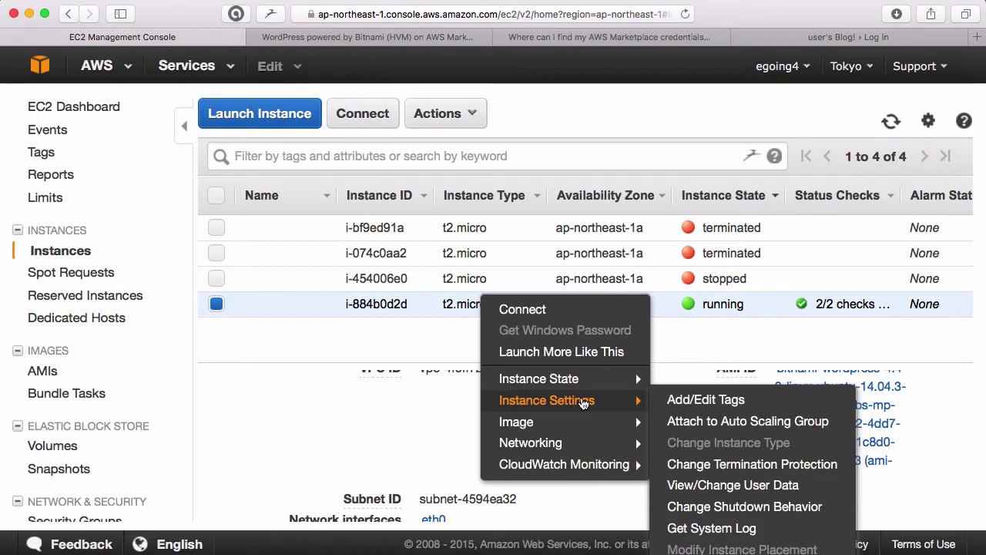
{"action": "scroll", "coordinate": [647, 402], "scroll_direction": "down", "scroll_amount": 1}
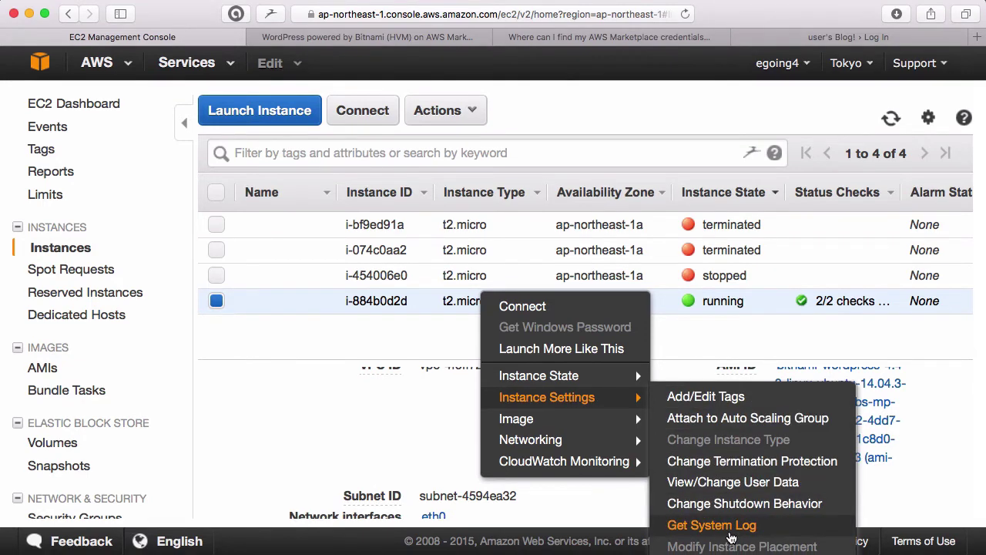
{"action": "left_click", "coordinate": [711, 525]}
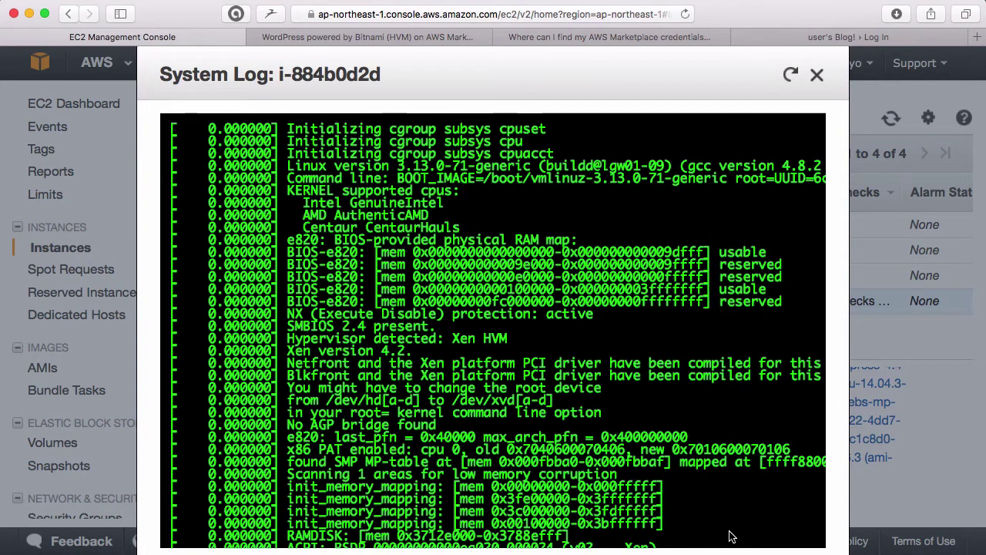
- Scroll the System Log to the 'Setting Bitnami application password' banner and zoom in to read it
{"action": "scroll", "coordinate": [732, 531], "scroll_direction": "down", "scroll_amount": 10}
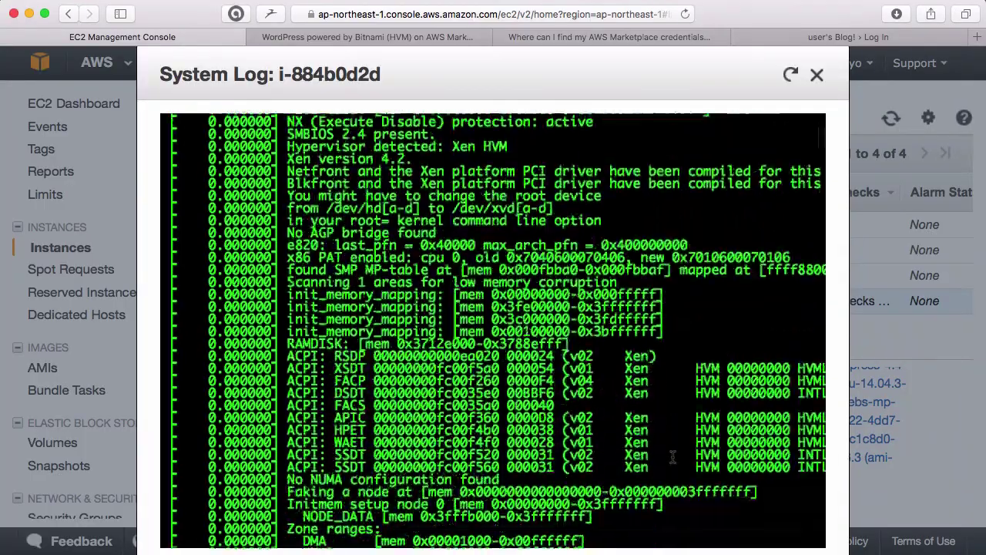
{"action": "scroll", "coordinate": [672, 456], "scroll_direction": "down", "scroll_amount": 20}
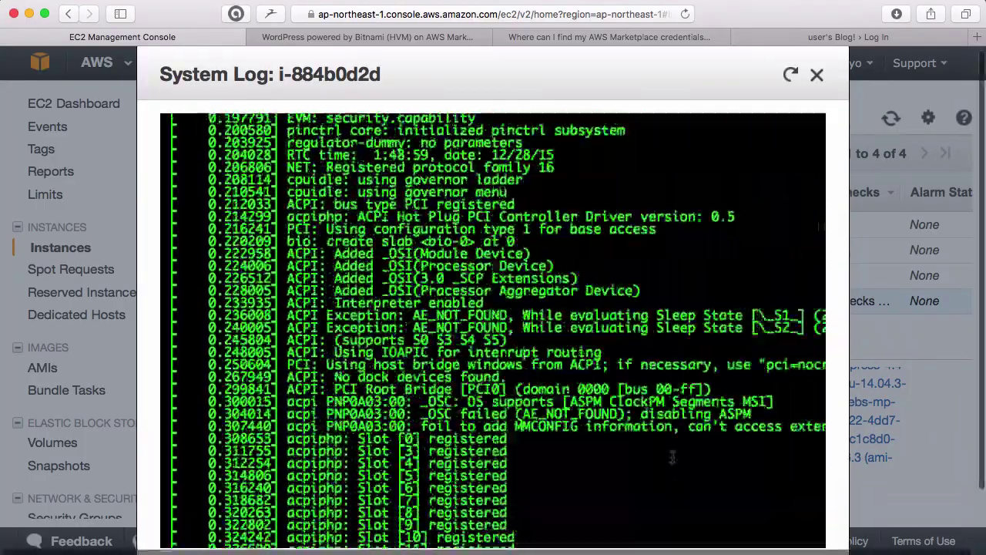
{"action": "scroll", "coordinate": [672, 456], "scroll_direction": "down", "scroll_amount": 20}
{"action": "scroll", "coordinate": [673, 458], "scroll_direction": "up", "scroll_amount": 12}
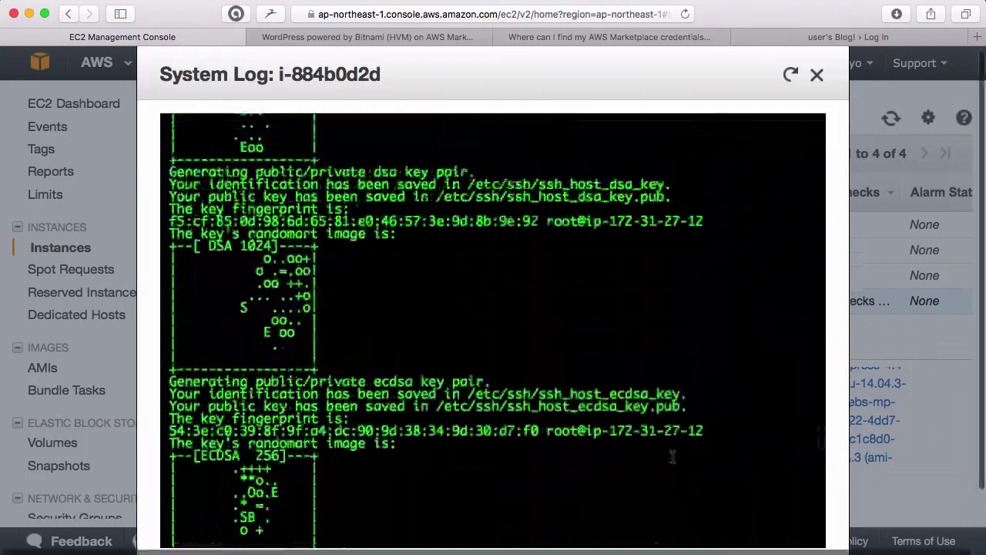
{"action": "scroll", "coordinate": [672, 461], "scroll_direction": "up", "scroll_amount": 4}
{"action": "scroll", "coordinate": [672, 461], "scroll_direction": "down", "scroll_amount": 12}
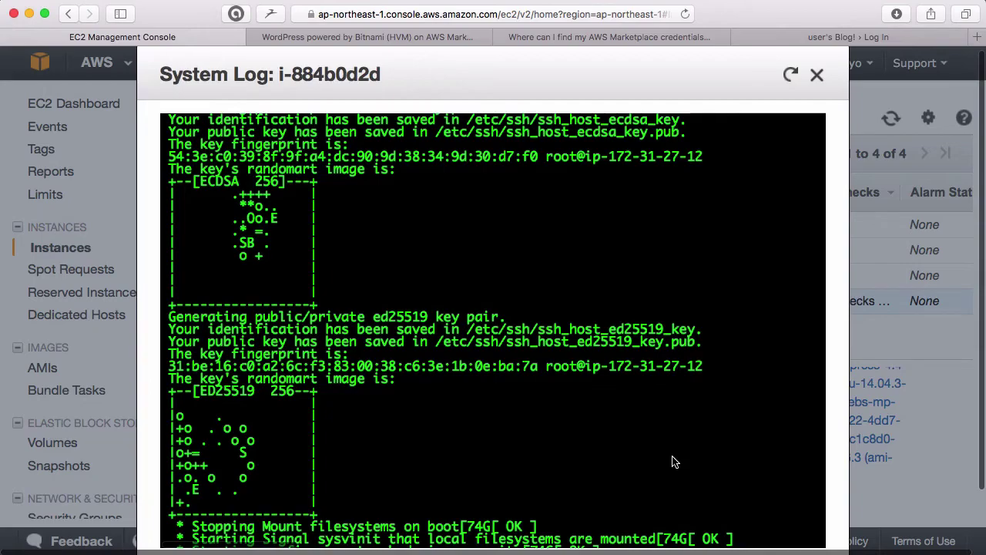
{"action": "scroll", "coordinate": [672, 461], "scroll_direction": "down", "scroll_amount": 10}
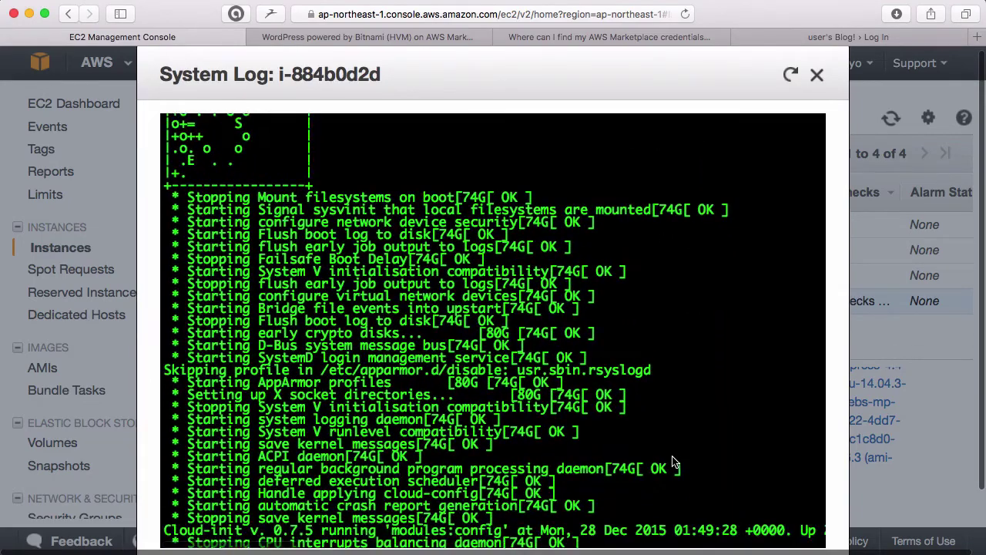
{"action": "scroll", "coordinate": [672, 461], "scroll_direction": "down", "scroll_amount": 10}
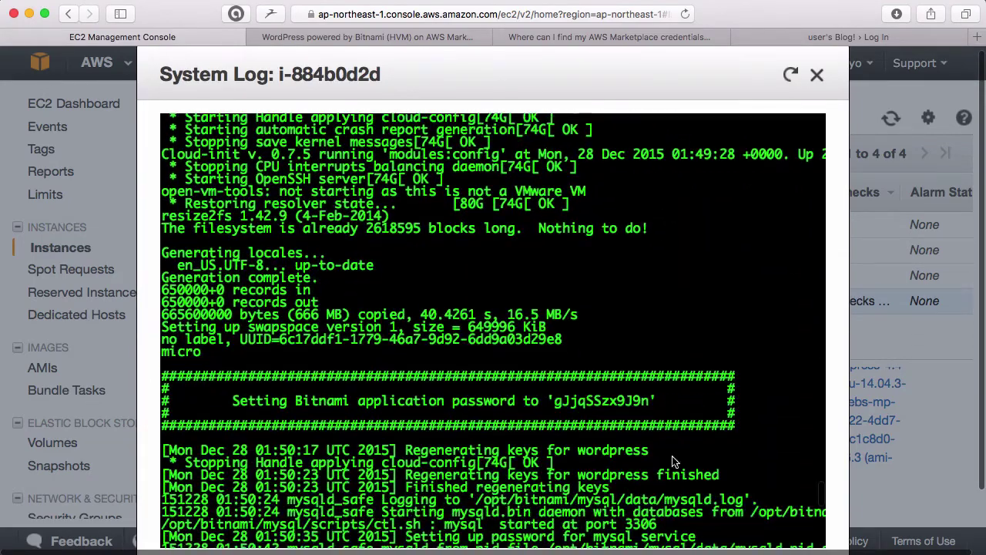
{"action": "key", "text": "super+plus"}
{"action": "scroll", "coordinate": [598, 262], "scroll_direction": "up", "scroll_amount": 2}
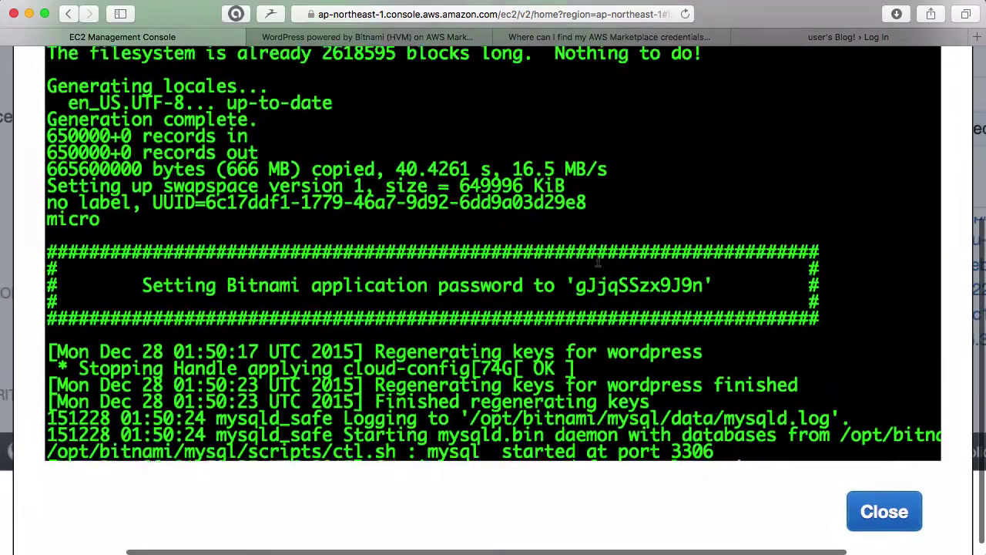
{"action": "scroll", "coordinate": [598, 262], "scroll_direction": "up", "scroll_amount": 2}
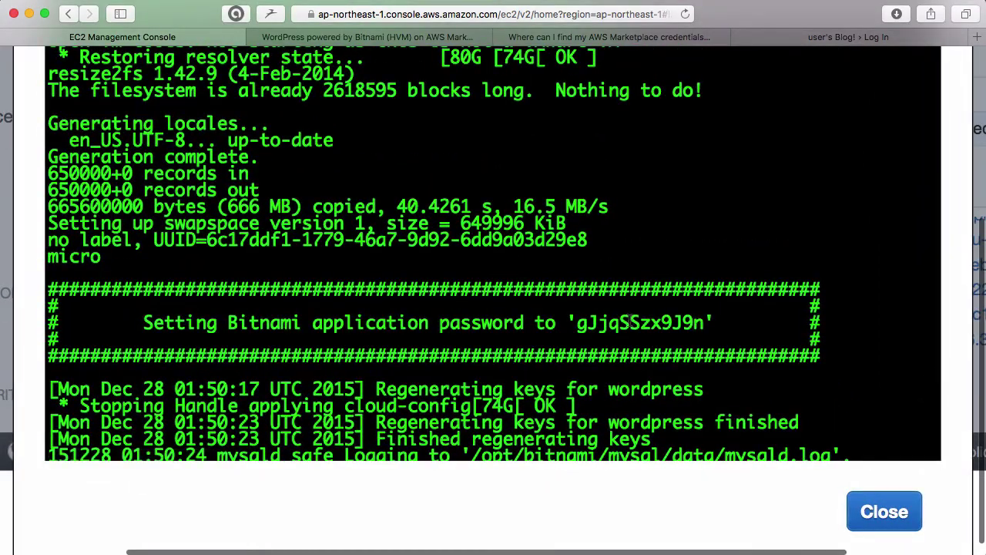
- Dismiss the address bar suggestions and zoom the System Log page back out
{"action": "left_click", "coordinate": [598, 14]}
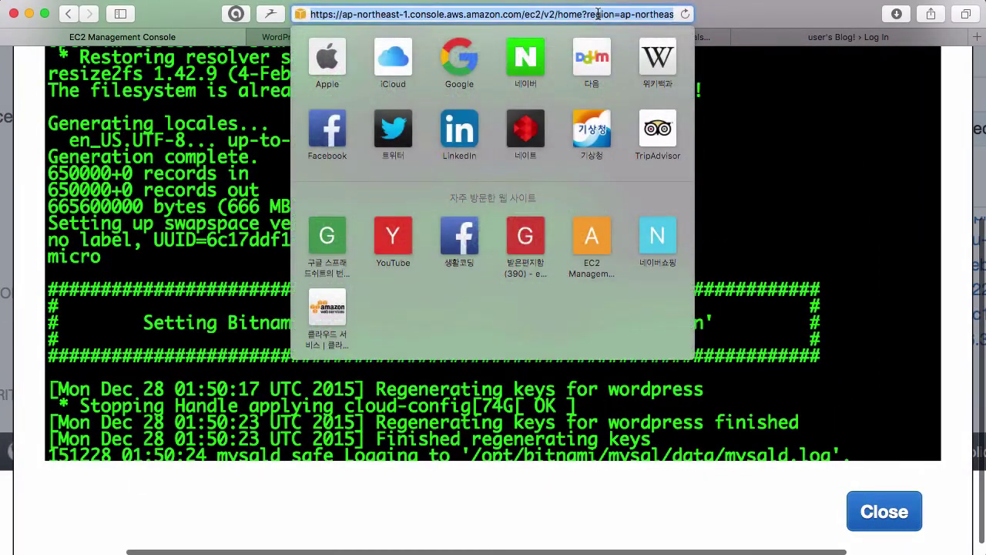
{"action": "left_click", "coordinate": [786, 239]}
{"action": "scroll", "coordinate": [790, 244], "scroll_direction": "up", "scroll_amount": 8}
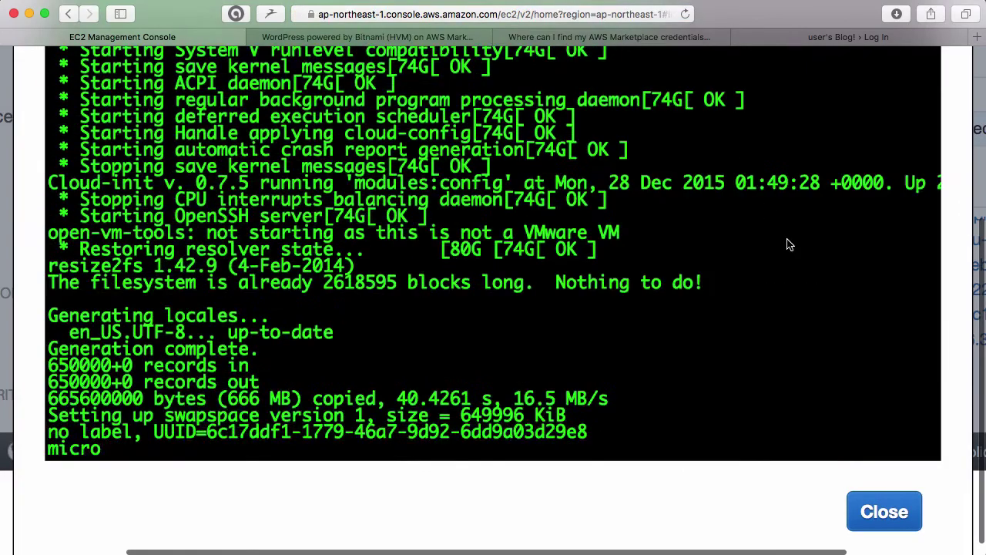
{"action": "scroll", "coordinate": [787, 244], "scroll_direction": "down", "scroll_amount": 4}
{"action": "key", "text": "super+minus"}
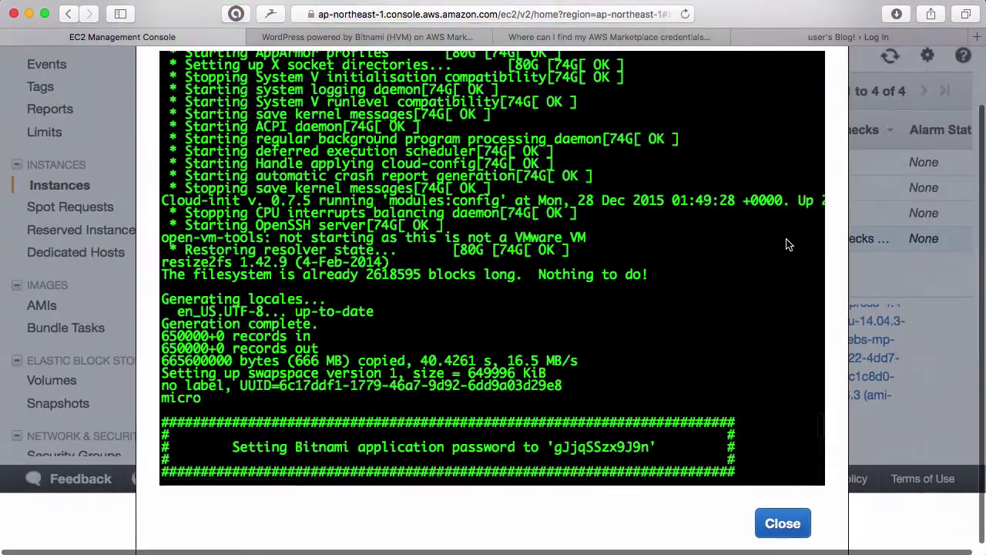
- Type the application password from the log into the address bar, select it, then clear it
{"action": "left_click", "coordinate": [644, 17]}
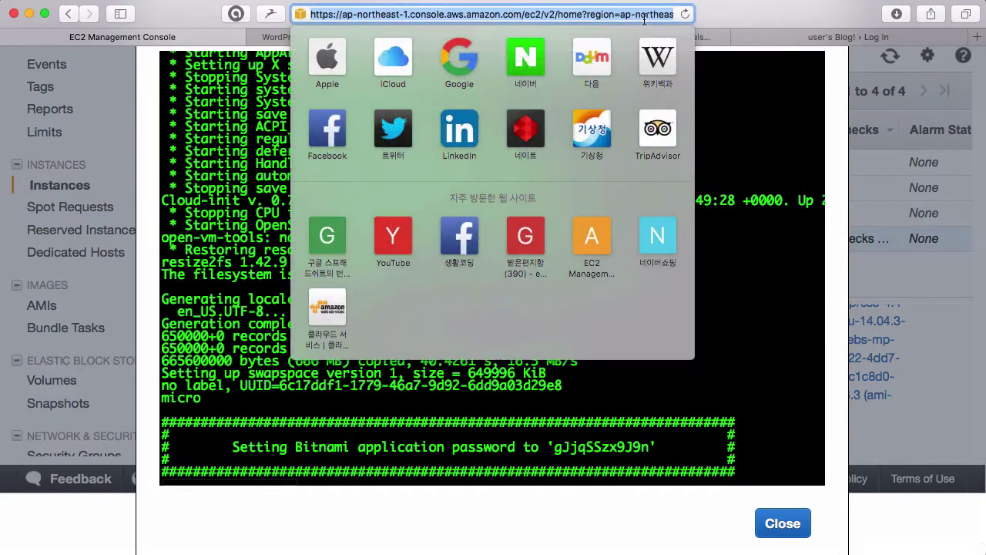
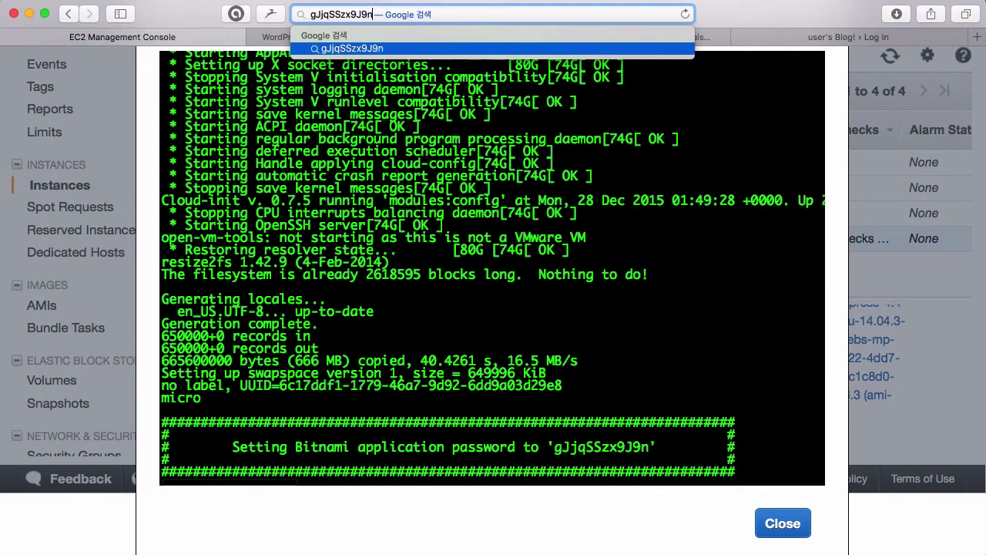
{"action": "key", "text": "super+a"}
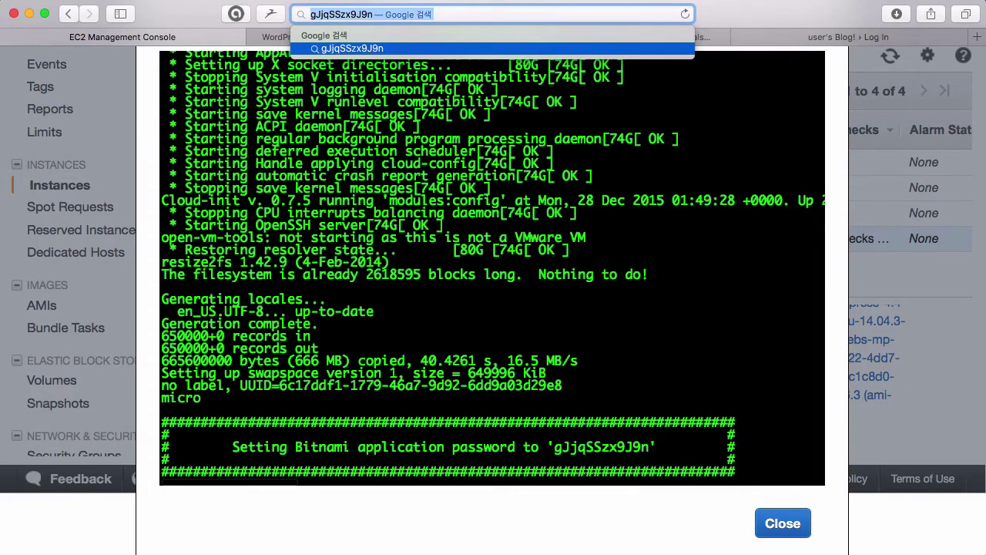
{"action": "key", "text": "BackSpace"}
{"action": "left_click", "coordinate": [776, 143]}
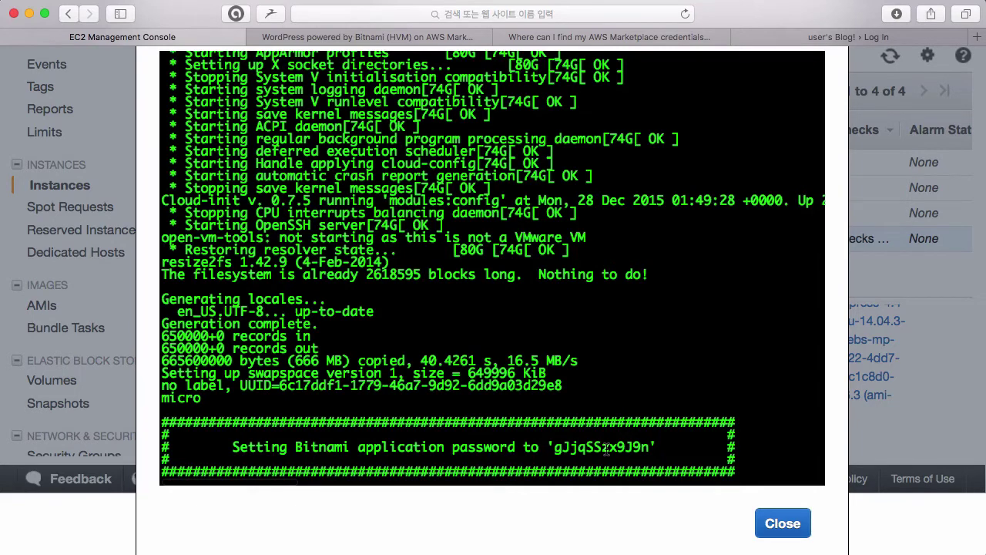
- Log in to WordPress as user with the pasted System Log password, declining to save it
{"action": "left_click", "coordinate": [823, 34]}
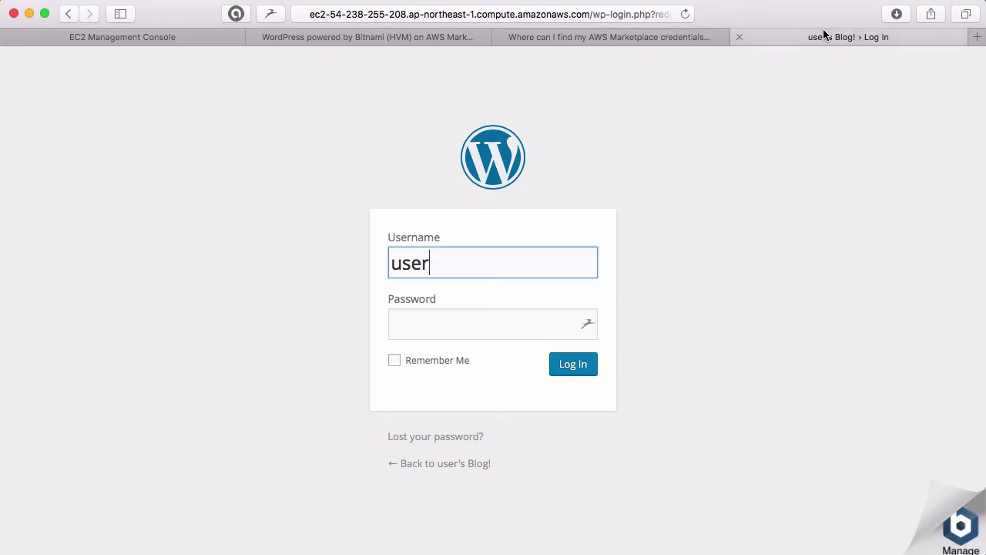
{"action": "left_click", "coordinate": [465, 319]}
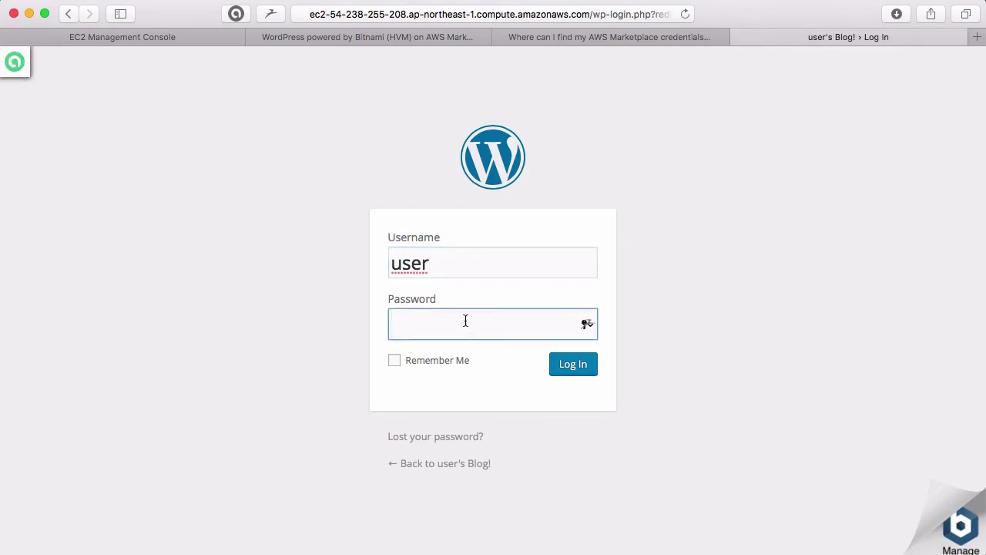
{"action": "key", "text": "super+v"}
{"action": "left_click", "coordinate": [567, 371]}
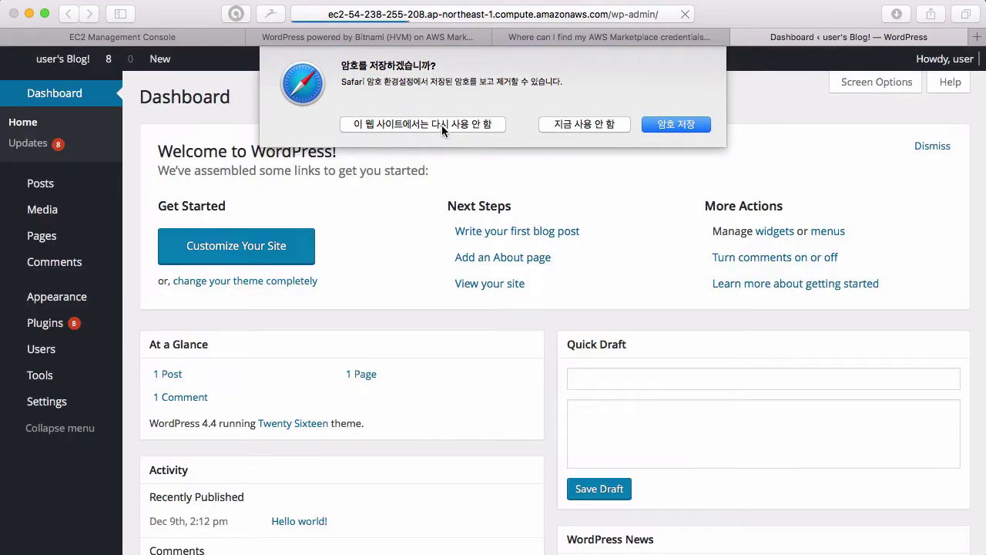
{"action": "left_click", "coordinate": [441, 125]}
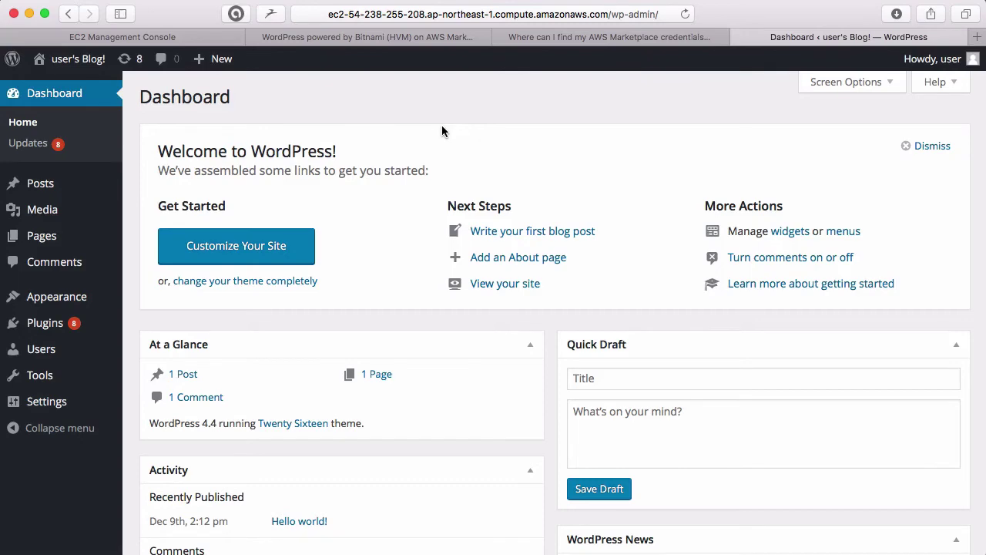
- Glance over the EC2 system log and Marketplace instructions, then return to the credentials wiki
{"action": "left_click", "coordinate": [107, 36]}
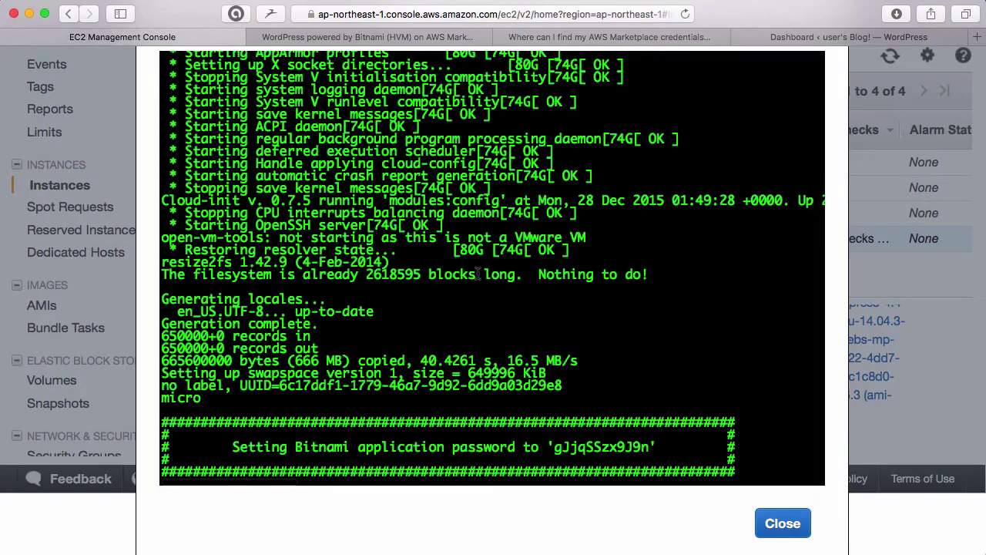
{"action": "scroll", "coordinate": [478, 277], "scroll_direction": "down", "scroll_amount": 5}
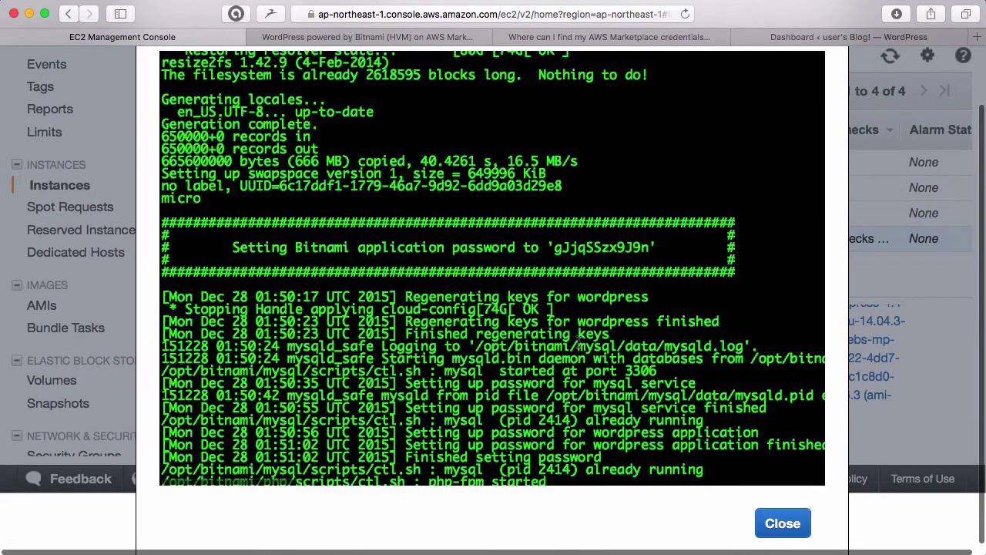
{"action": "left_click", "coordinate": [618, 38]}
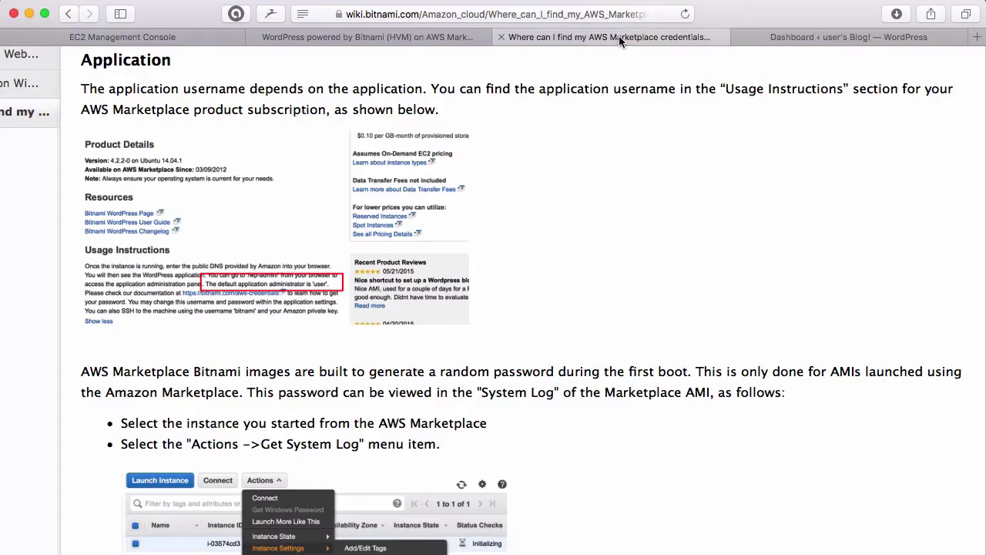
{"action": "left_click", "coordinate": [373, 34]}
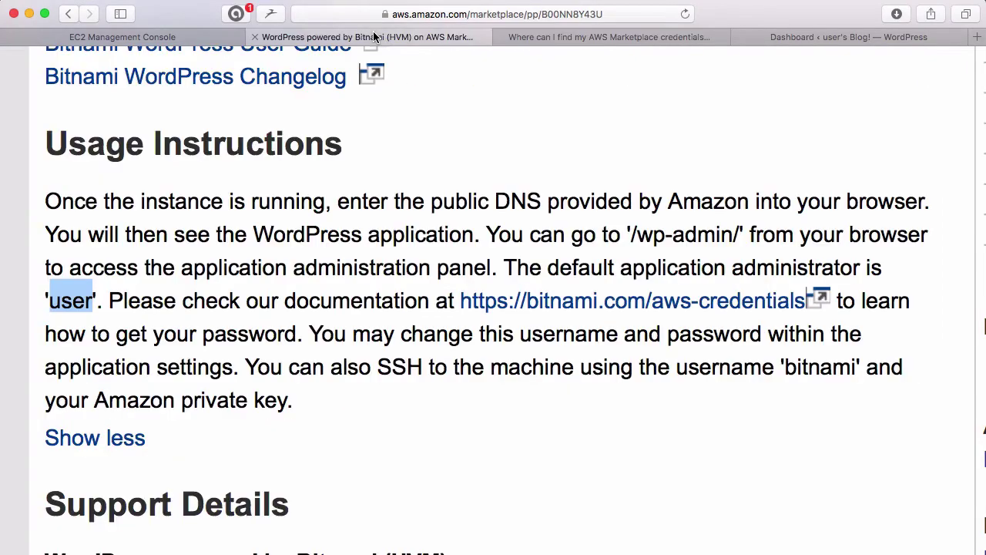
{"action": "left_click", "coordinate": [617, 37]}
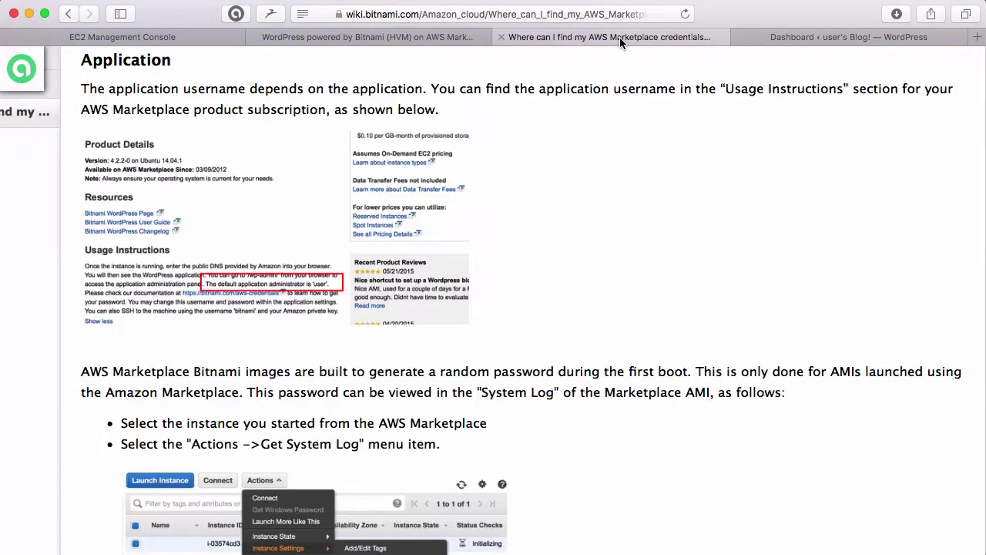
{"action": "scroll", "coordinate": [556, 132], "scroll_direction": "up", "scroll_amount": 10}
{"action": "scroll", "coordinate": [429, 198], "scroll_direction": "down", "scroll_amount": 1}
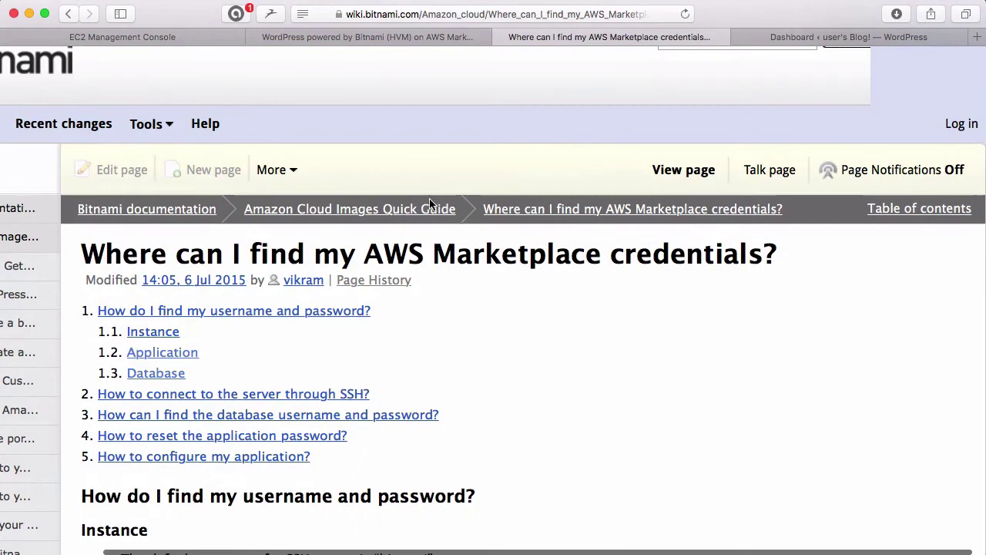
- Find the MySQL administrator username root in the wiki's Database section, then return to the EC2 log
{"action": "left_click", "coordinate": [156, 374]}
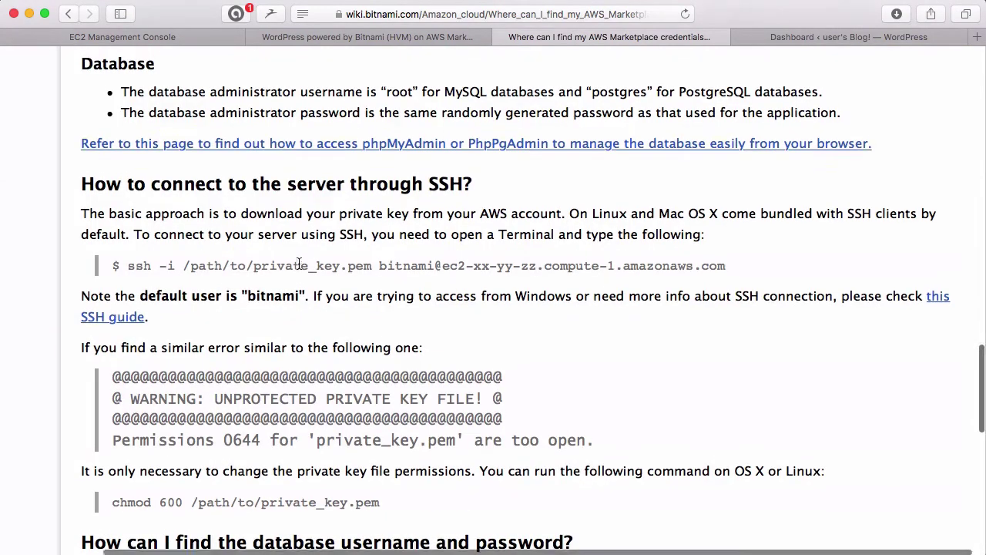
{"action": "scroll", "coordinate": [299, 264], "scroll_direction": "up", "scroll_amount": 1}
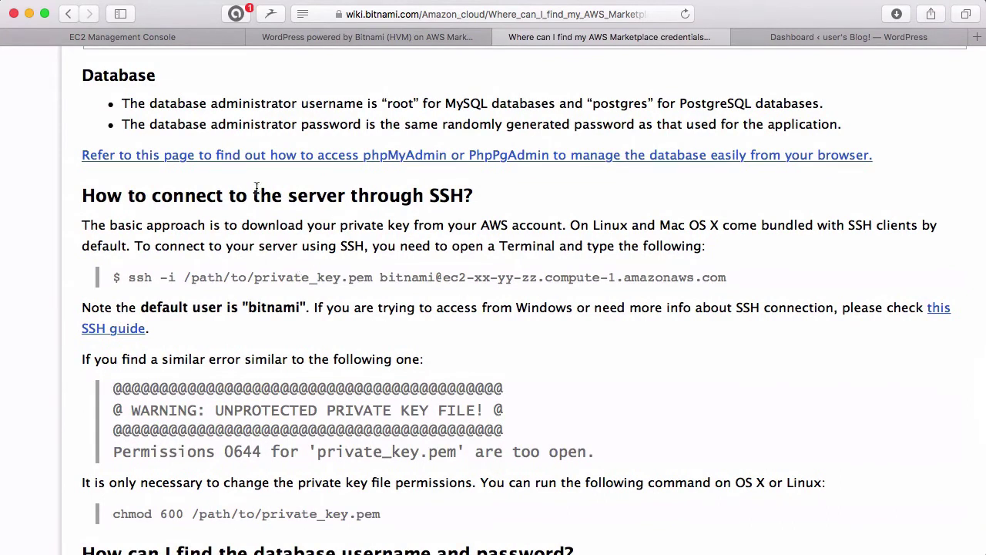
{"action": "double_click", "coordinate": [400, 103]}
{"action": "left_click", "coordinate": [157, 38]}
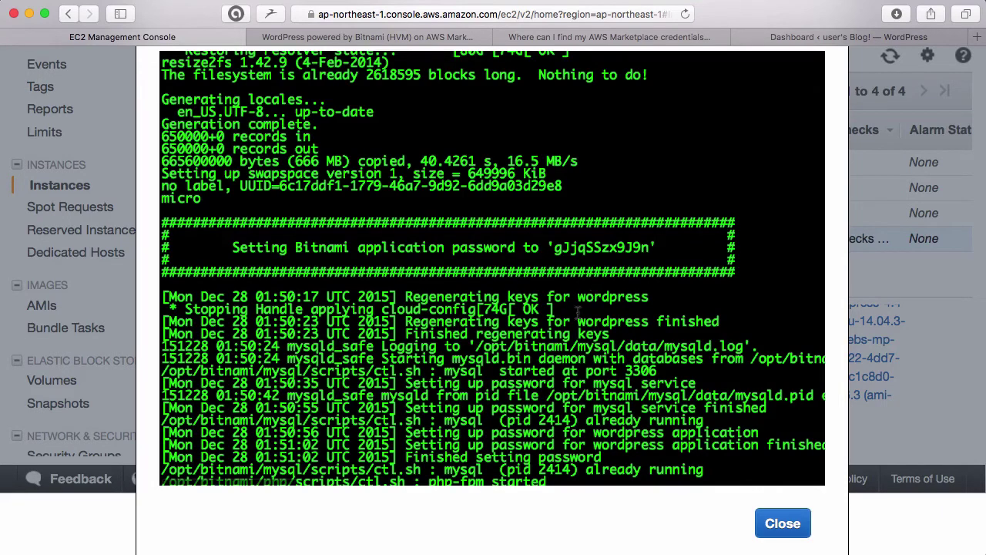
- In the Bitnami SSH Terminal session, enlarge the text and run mysql -uroot -p
{"action": "key", "text": "super+Tab"}
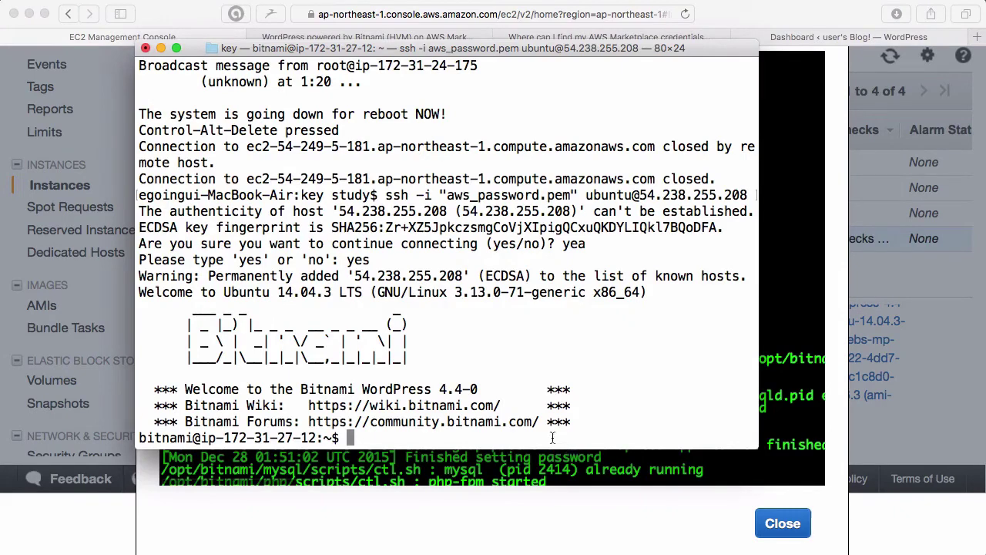
{"action": "key", "text": "super+plus"}
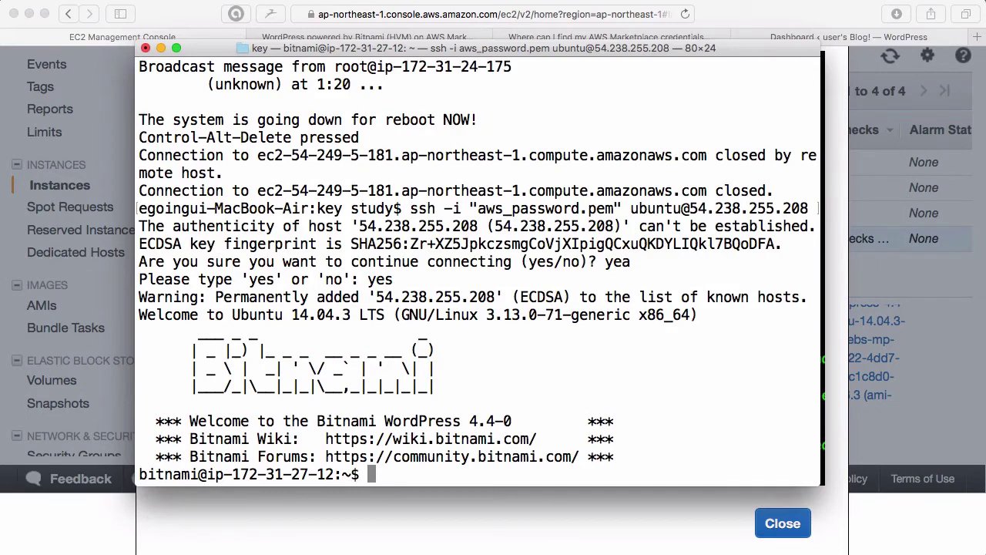
{"action": "type", "text": "my"}
{"action": "key", "text": "BackSpace"}
{"action": "key", "text": "BackSpace"}
{"action": "type", "text": "mysql "}
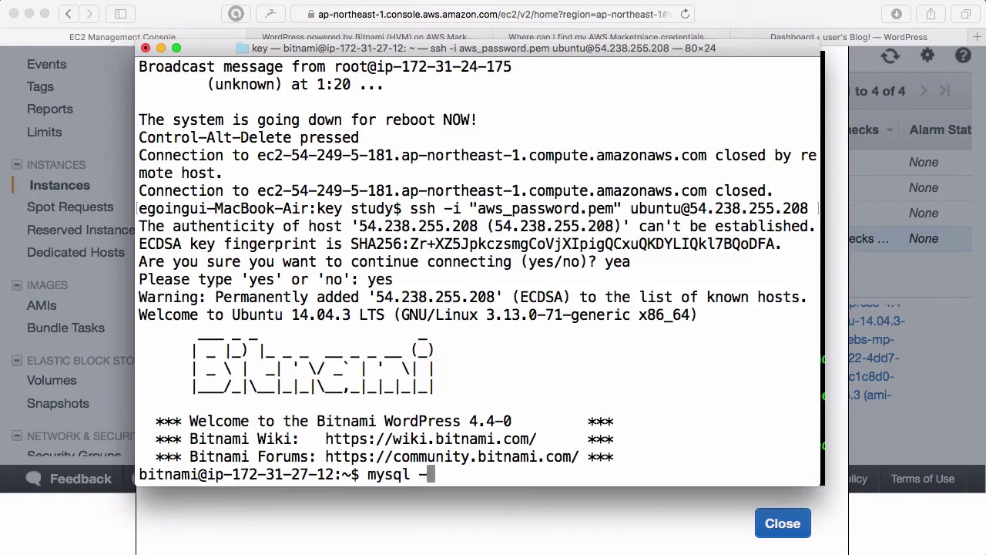
{"action": "type", "text": "-uroot -"}
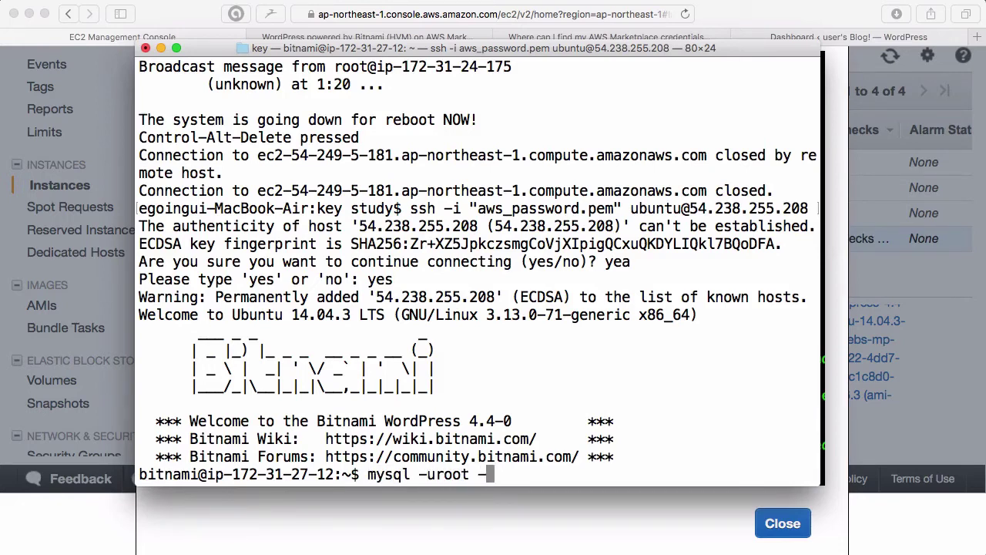
{"action": "type", "text": "p"}
{"action": "key", "text": "Return"}
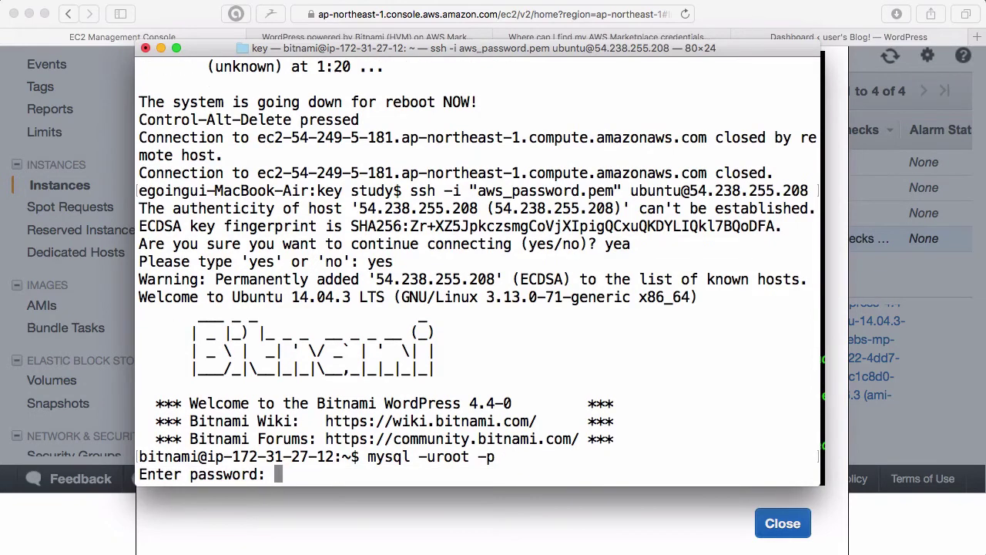